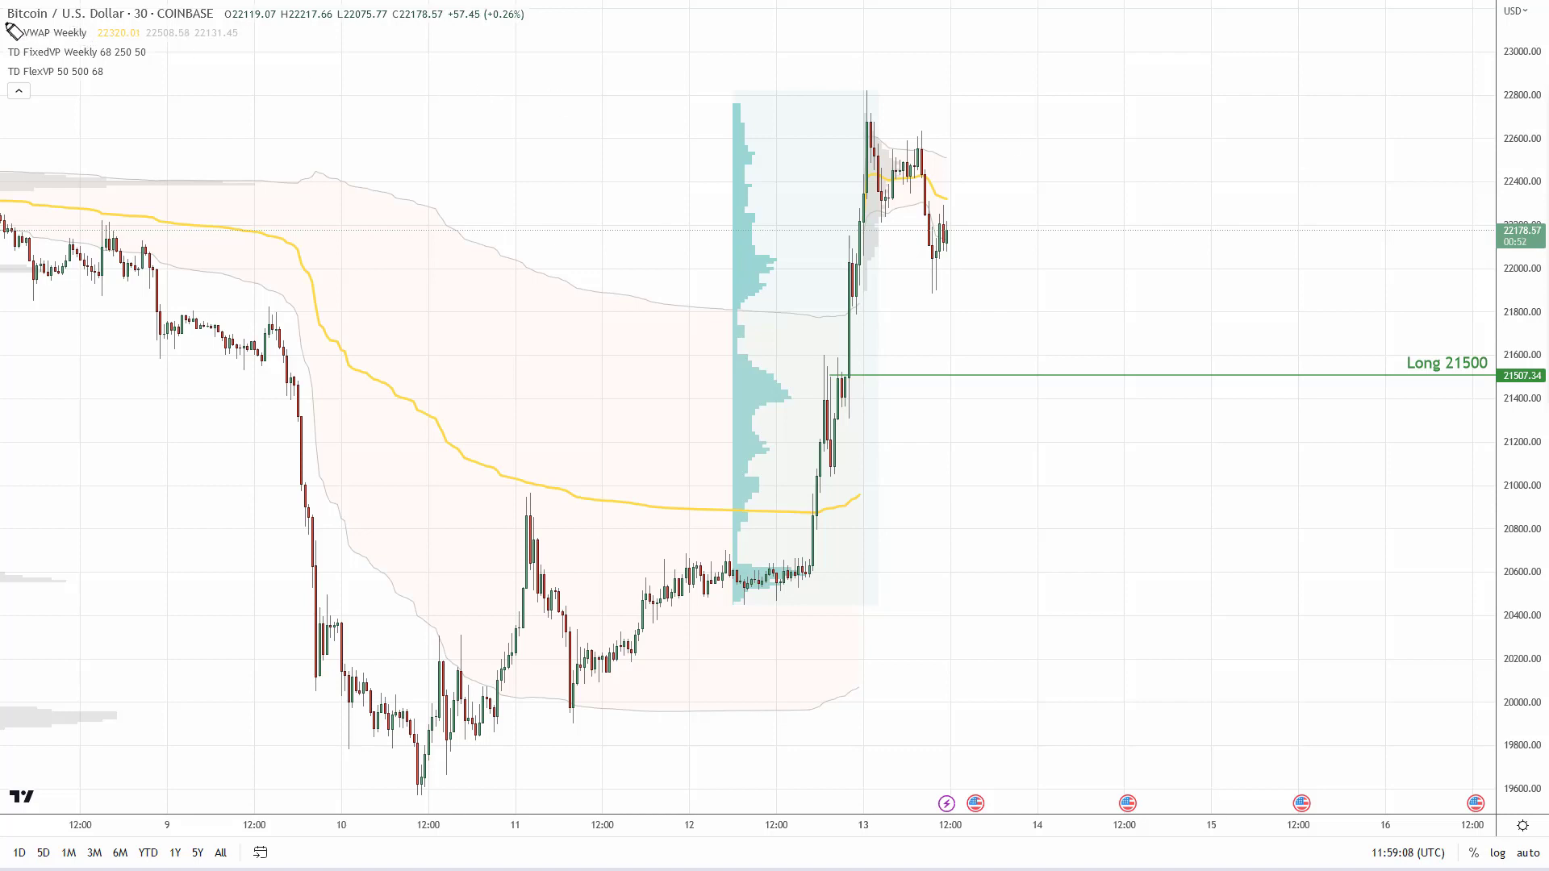
Underline the chart's title and emphasize the Long 21500 level by tracing its line and circling its label
{"action": "left_click_drag", "start_coordinate": [5, 22], "coordinate": [275, 35]}
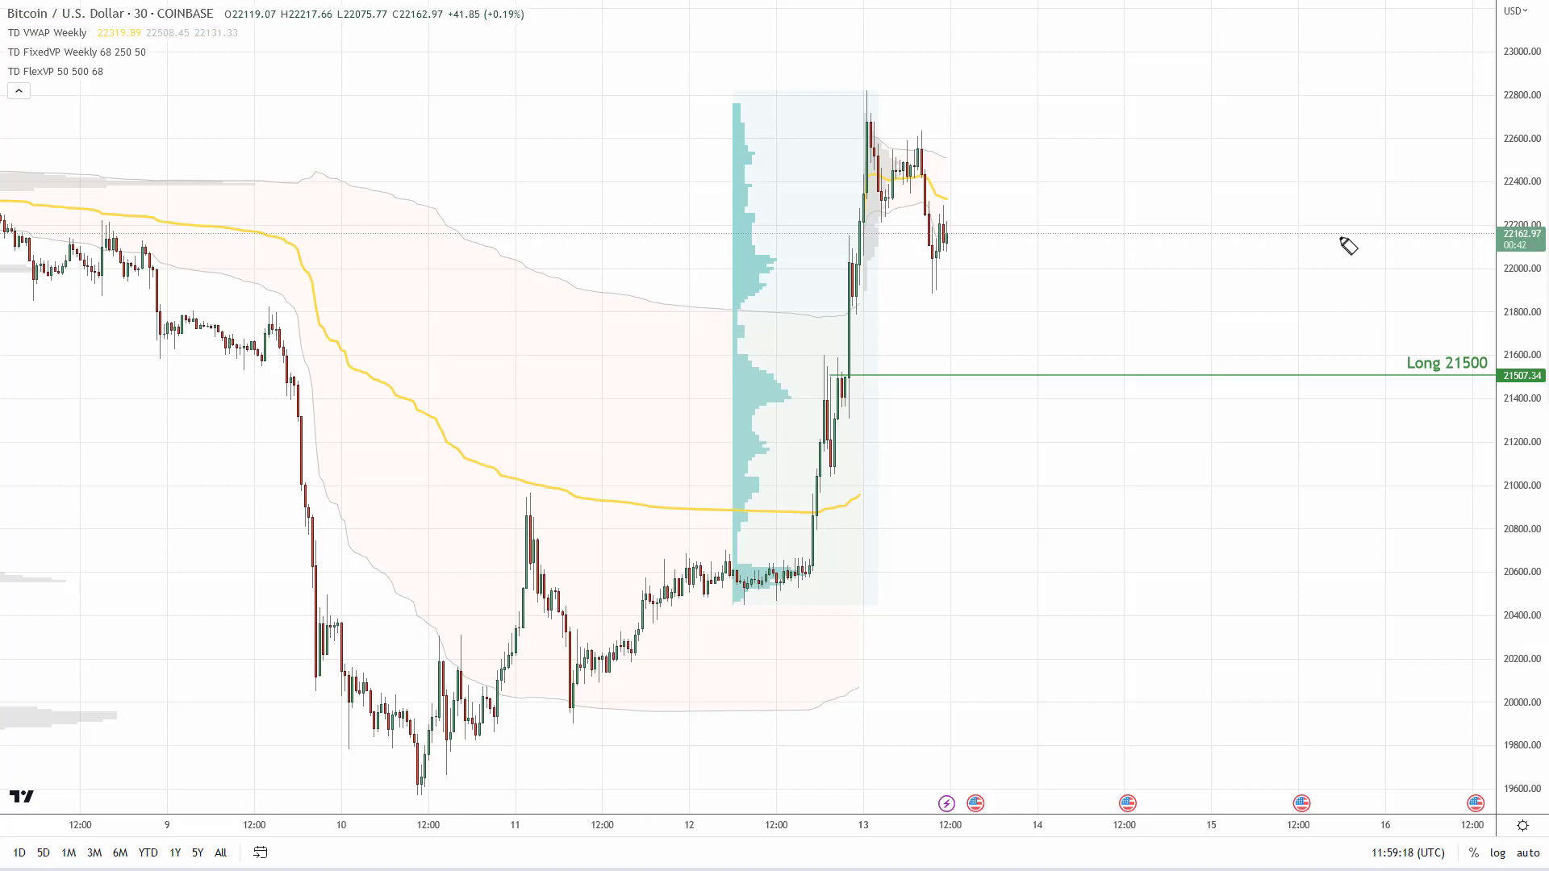
{"action": "left_click_drag", "start_coordinate": [854, 373], "coordinate": [1467, 377]}
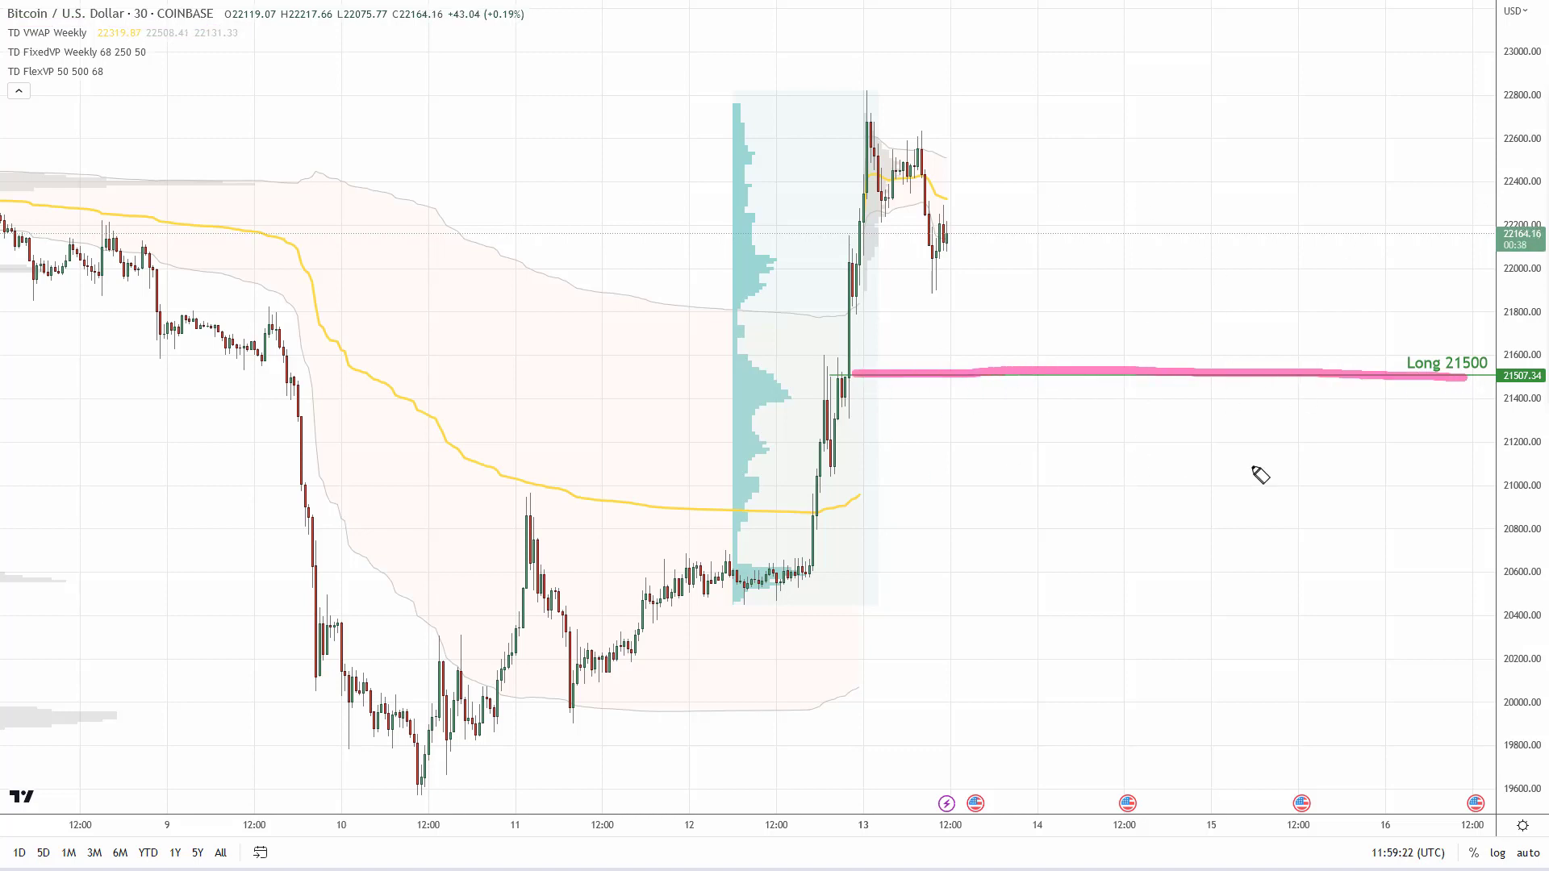
{"action": "mouse_move", "coordinate": [1480, 344]}
{"action": "left_mouse_down"}
{"action": "mouse_move", "coordinate": [1429, 338]}
{"action": "mouse_move", "coordinate": [1492, 388]}
{"action": "mouse_move", "coordinate": [1478, 341]}
{"action": "left_mouse_up"}
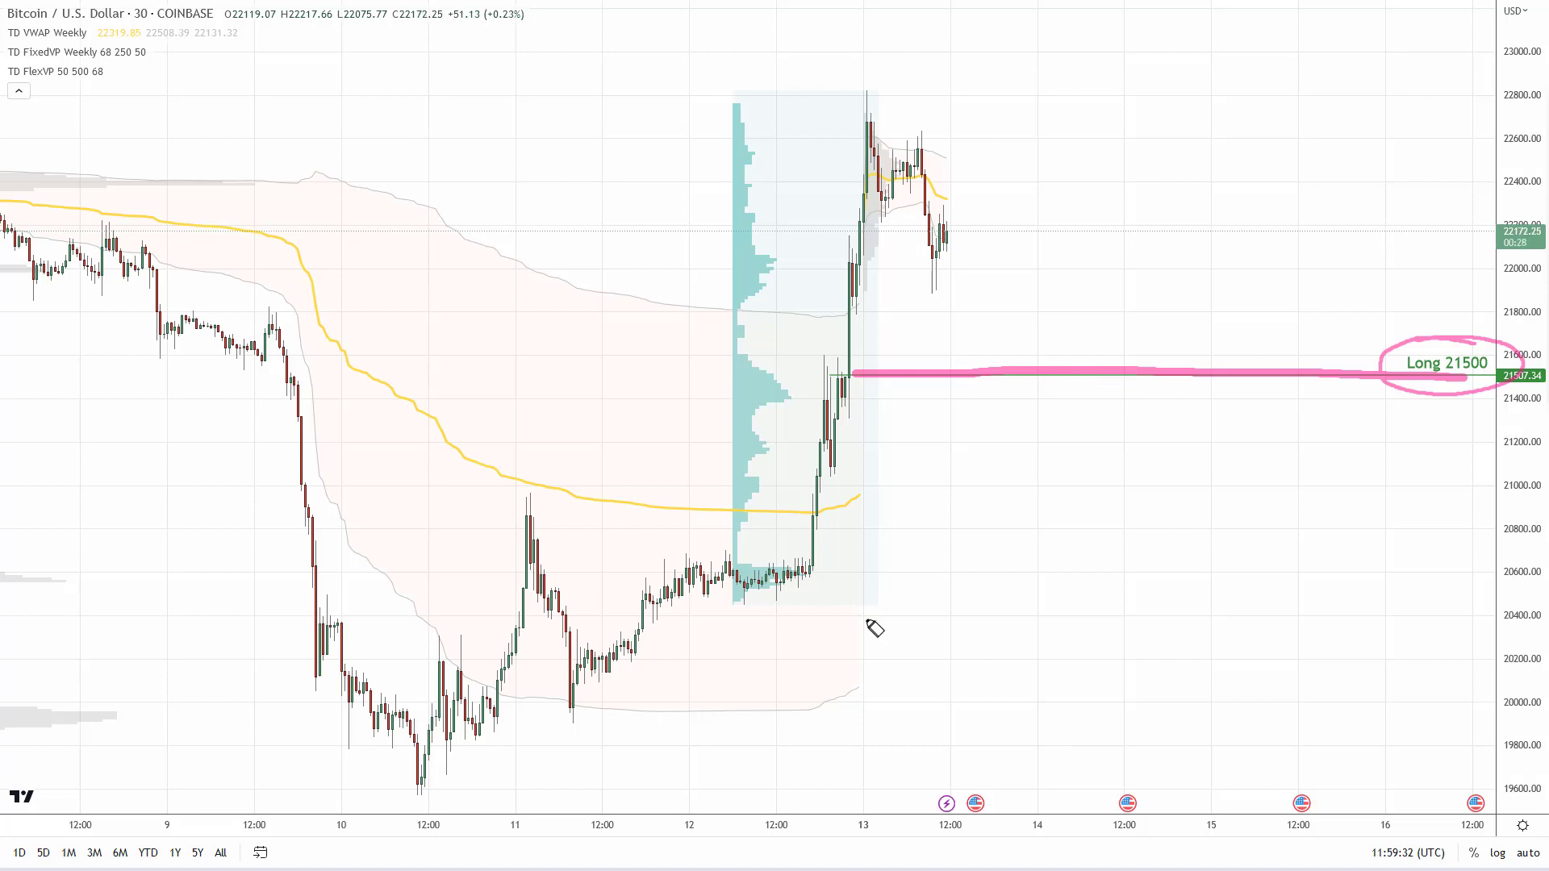
Draw an upward arrow along the rally and mark the 21500 volume cluster with a circle, a box and a horizontal line
{"action": "mouse_move", "coordinate": [750, 593]}
{"action": "left_mouse_down"}
{"action": "mouse_move", "coordinate": [885, 87]}
{"action": "mouse_move", "coordinate": [894, 126]}
{"action": "left_mouse_up"}
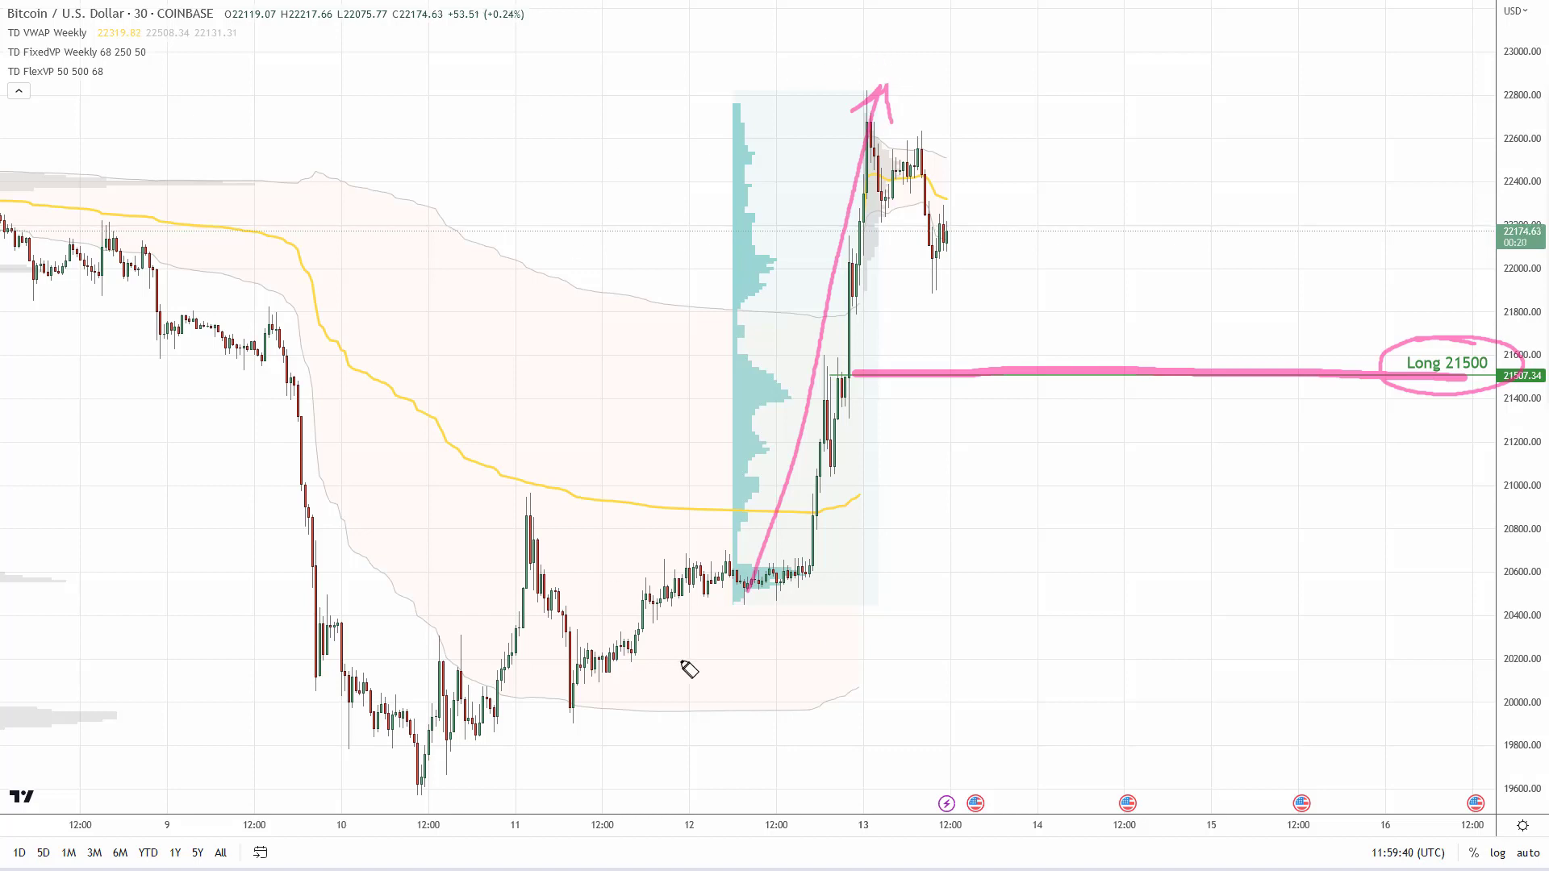
{"action": "mouse_move", "coordinate": [772, 375]}
{"action": "left_mouse_down"}
{"action": "mouse_move", "coordinate": [750, 372]}
{"action": "mouse_move", "coordinate": [730, 408]}
{"action": "mouse_move", "coordinate": [807, 404]}
{"action": "mouse_move", "coordinate": [760, 371]}
{"action": "left_mouse_up"}
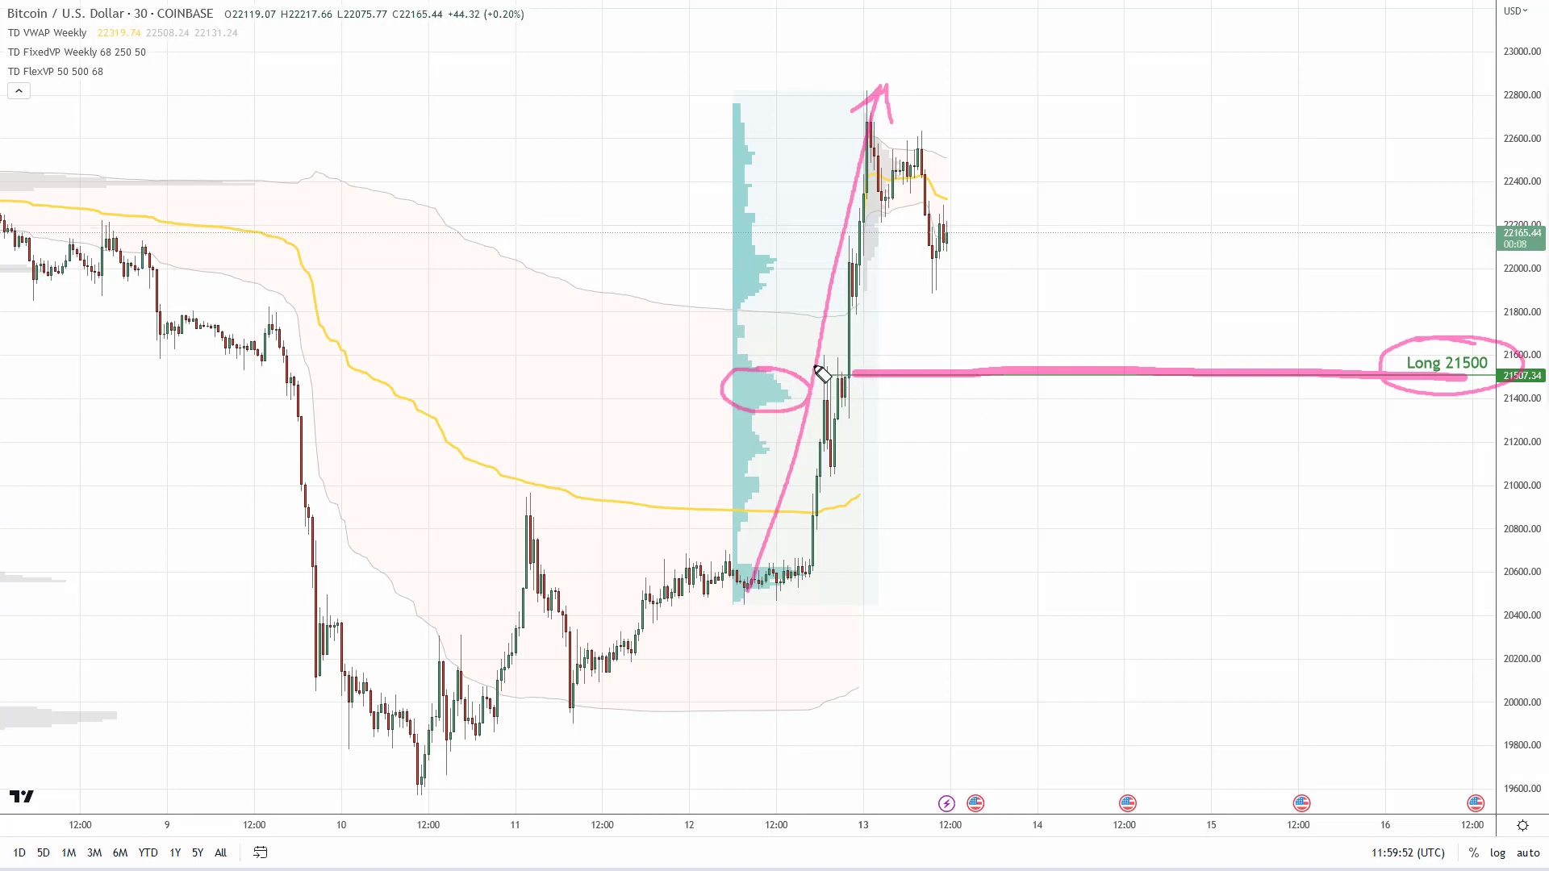
{"action": "mouse_move", "coordinate": [814, 368]}
{"action": "left_mouse_down"}
{"action": "mouse_move", "coordinate": [875, 368]}
{"action": "mouse_move", "coordinate": [873, 406]}
{"action": "mouse_move", "coordinate": [813, 396]}
{"action": "mouse_move", "coordinate": [813, 369]}
{"action": "left_mouse_up"}
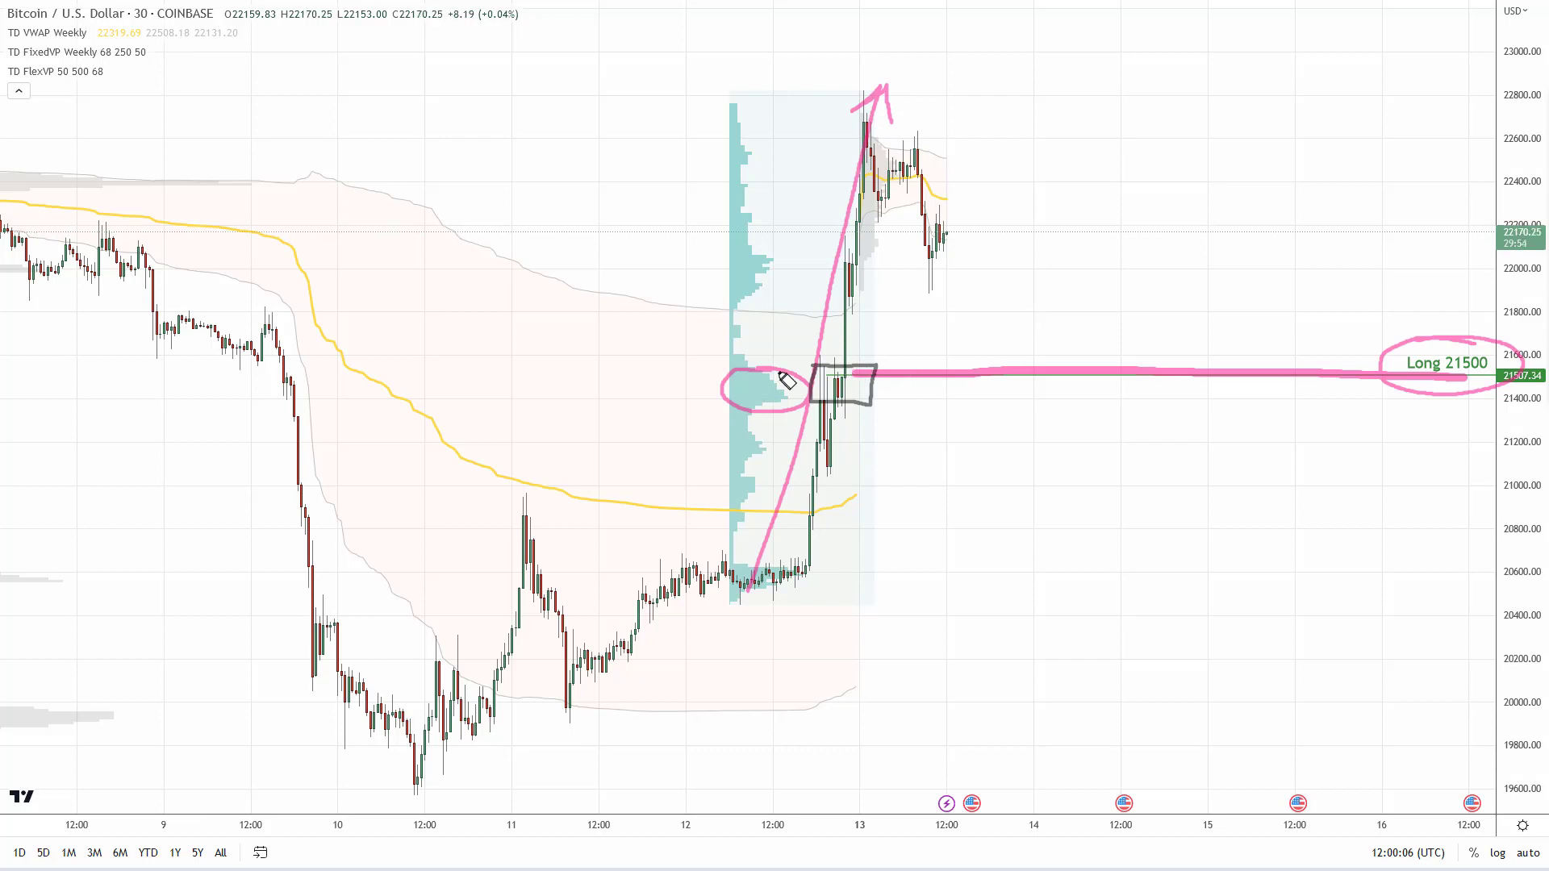
{"action": "left_click_drag", "start_coordinate": [731, 373], "coordinate": [1480, 387]}
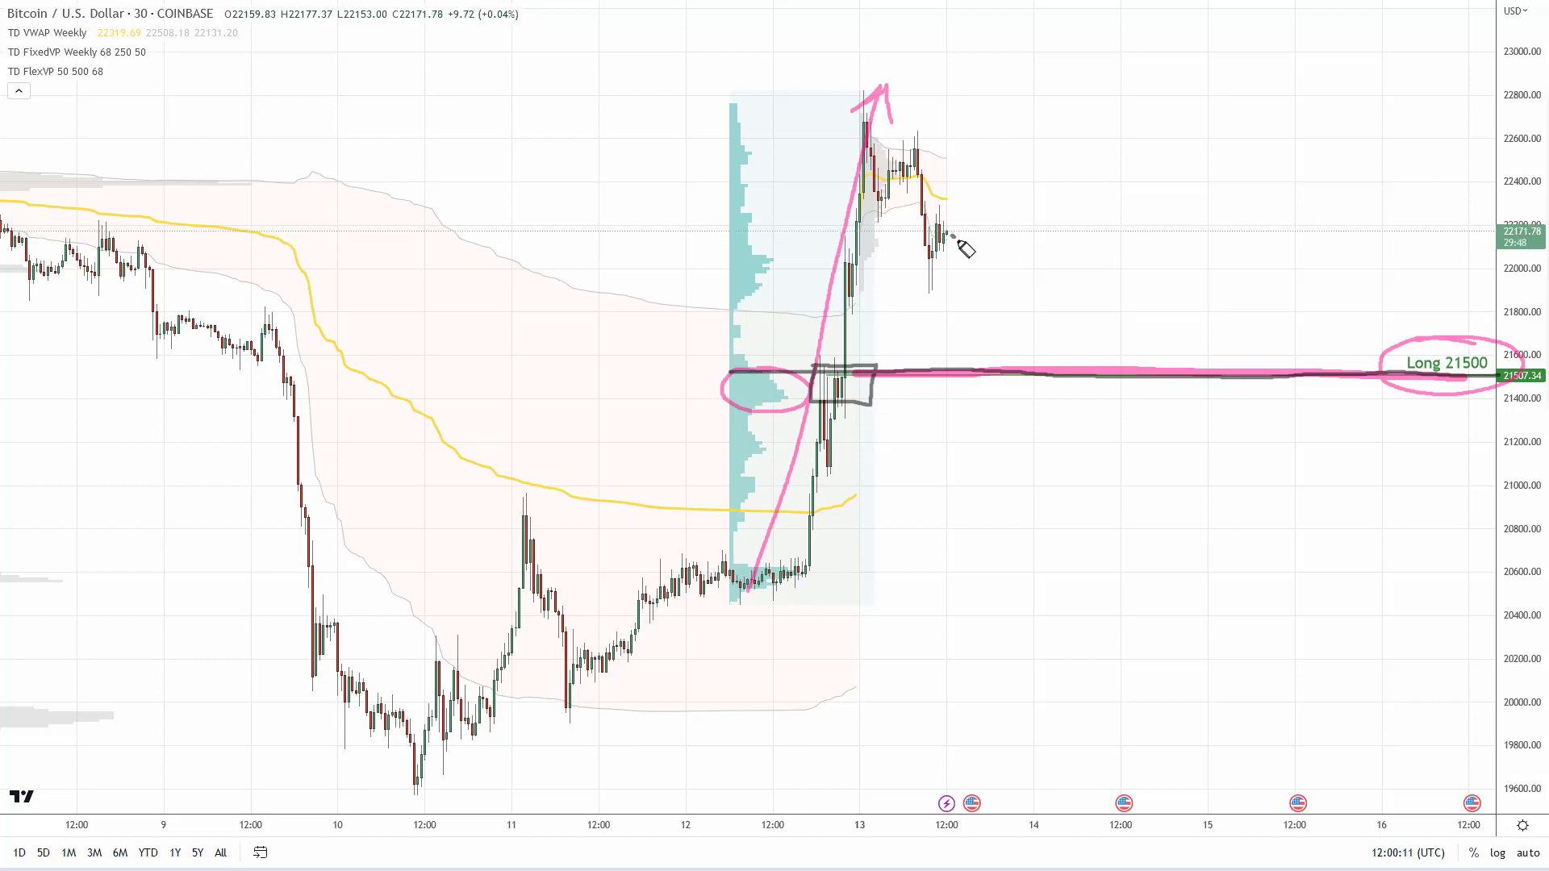
Sketch a dashed pullback to the 21500 line with a rebound arrow, and mark the touch point as "Sup." with underlining strokes
{"action": "mouse_move", "coordinate": [949, 236]}
{"action": "left_mouse_down"}
{"action": "mouse_move", "coordinate": [1013, 288]}
{"action": "mouse_move", "coordinate": [1071, 374]}
{"action": "left_mouse_up"}
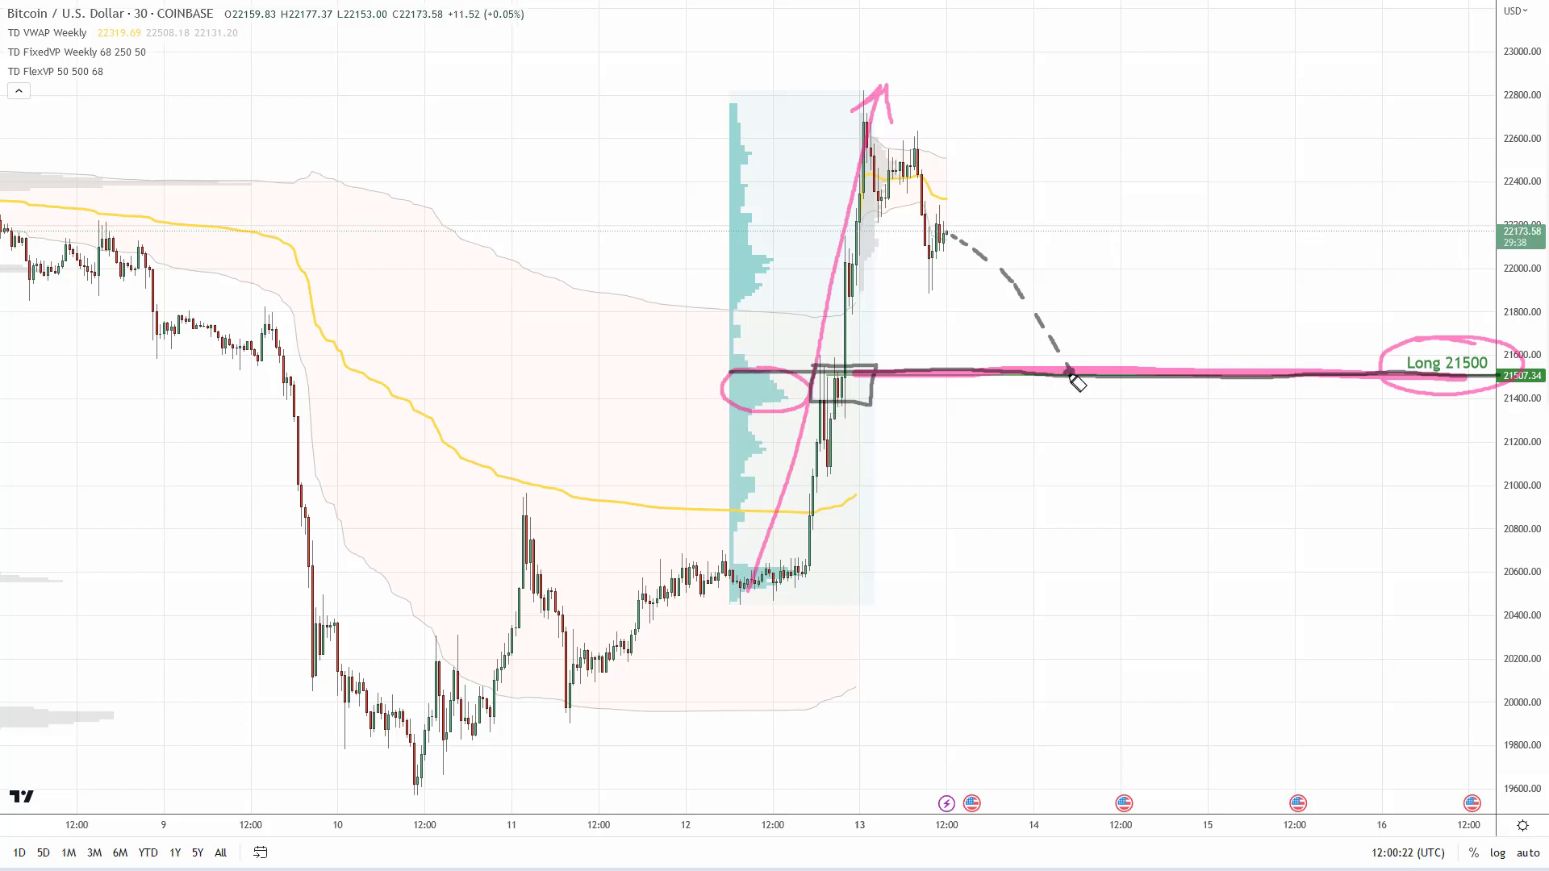
{"action": "mouse_move", "coordinate": [1070, 373]}
{"action": "left_mouse_down"}
{"action": "mouse_move", "coordinate": [1127, 255]}
{"action": "mouse_move", "coordinate": [1093, 280]}
{"action": "mouse_move", "coordinate": [1139, 292]}
{"action": "left_mouse_up"}
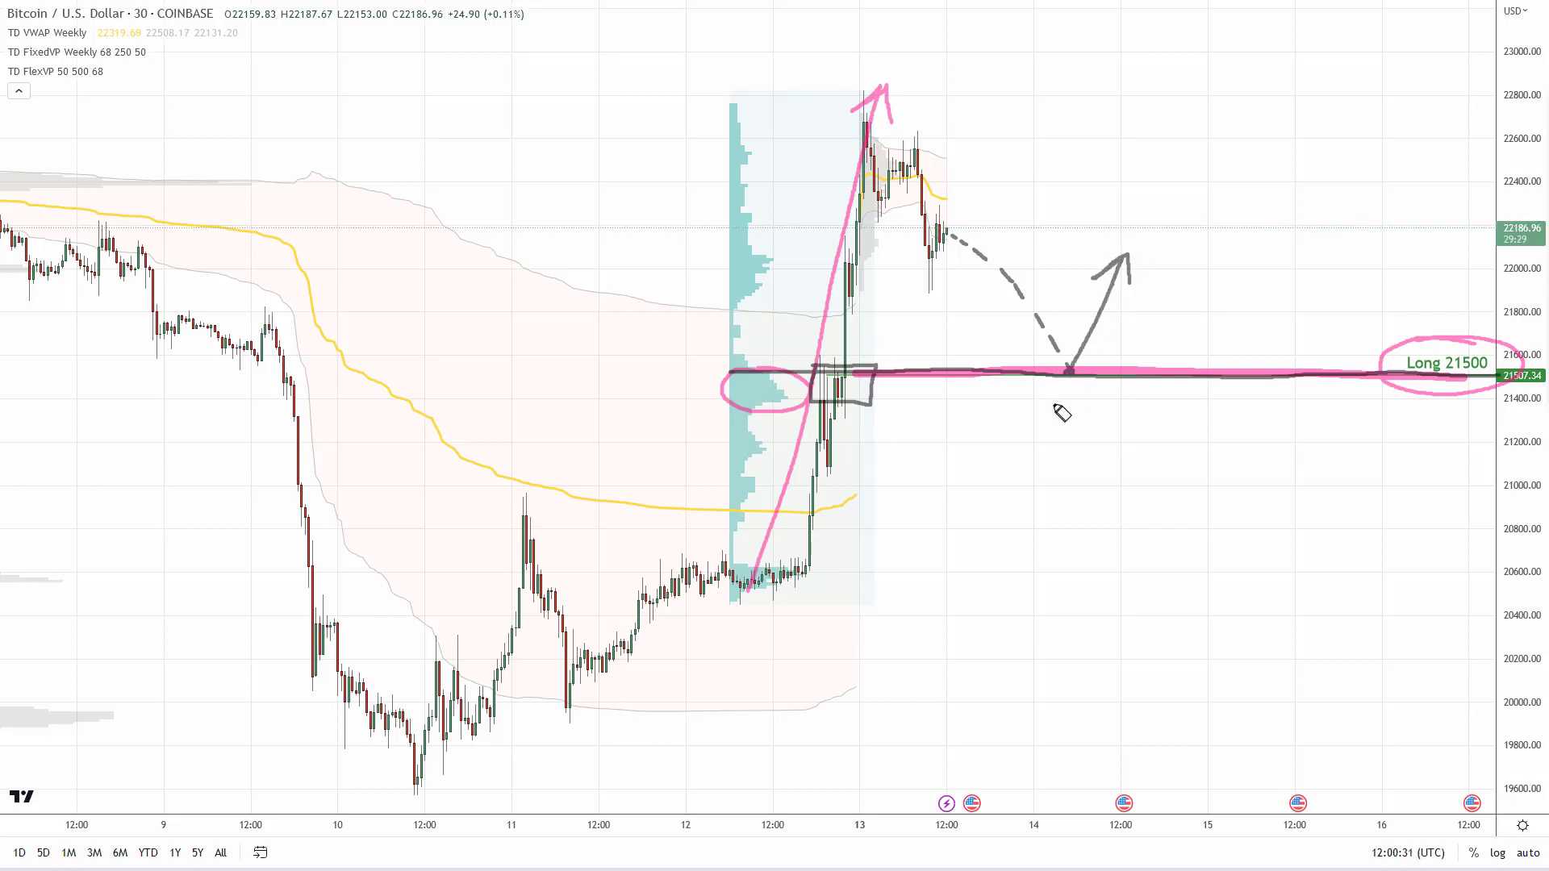
{"action": "mouse_move", "coordinate": [1063, 401]}
{"action": "left_mouse_down"}
{"action": "mouse_move", "coordinate": [1036, 435]}
{"action": "mouse_move", "coordinate": [1080, 428]}
{"action": "mouse_move", "coordinate": [1086, 442]}
{"action": "left_mouse_up"}
{"action": "left_click_drag", "start_coordinate": [1101, 442], "coordinate": [1127, 427]}
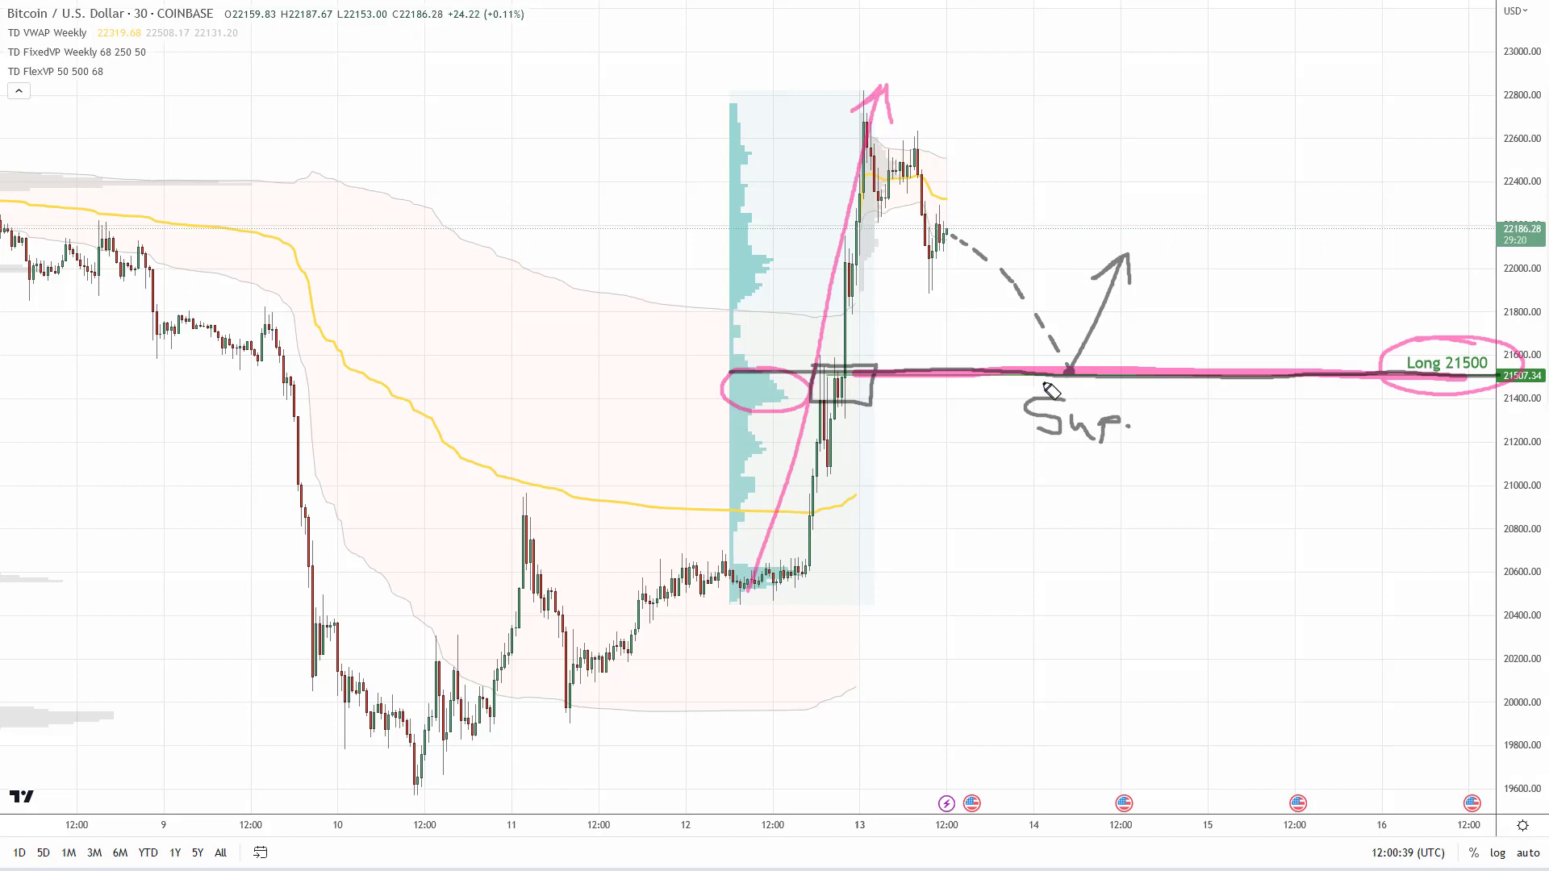
{"action": "mouse_move", "coordinate": [1017, 372]}
{"action": "left_mouse_down"}
{"action": "mouse_move", "coordinate": [1065, 372]}
{"action": "mouse_move", "coordinate": [1045, 378]}
{"action": "left_mouse_up"}
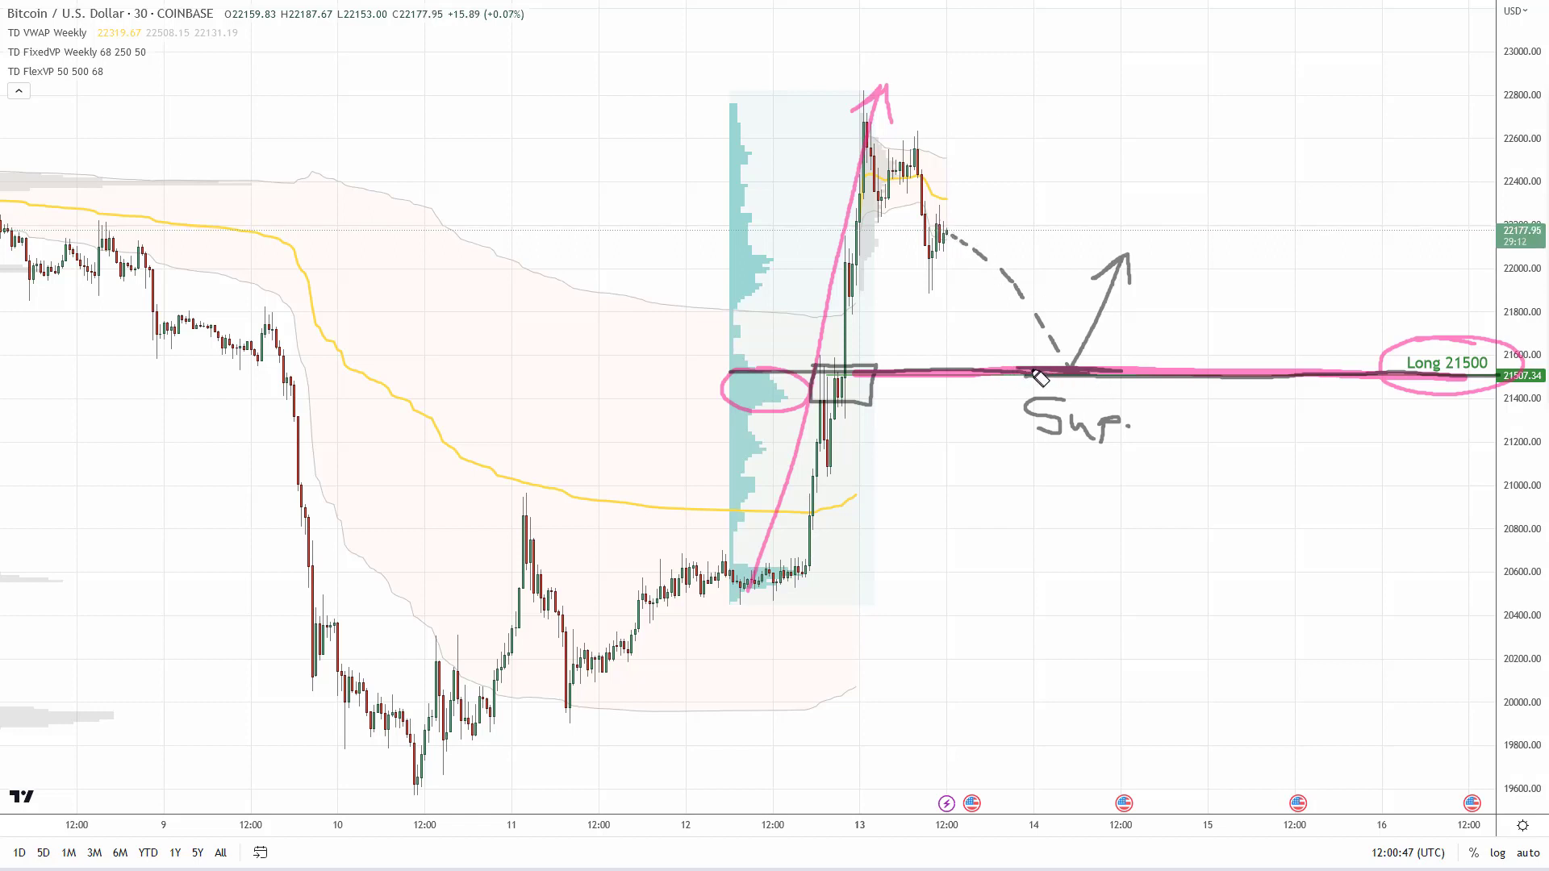
{"action": "left_click_drag", "start_coordinate": [1041, 379], "coordinate": [1147, 384]}
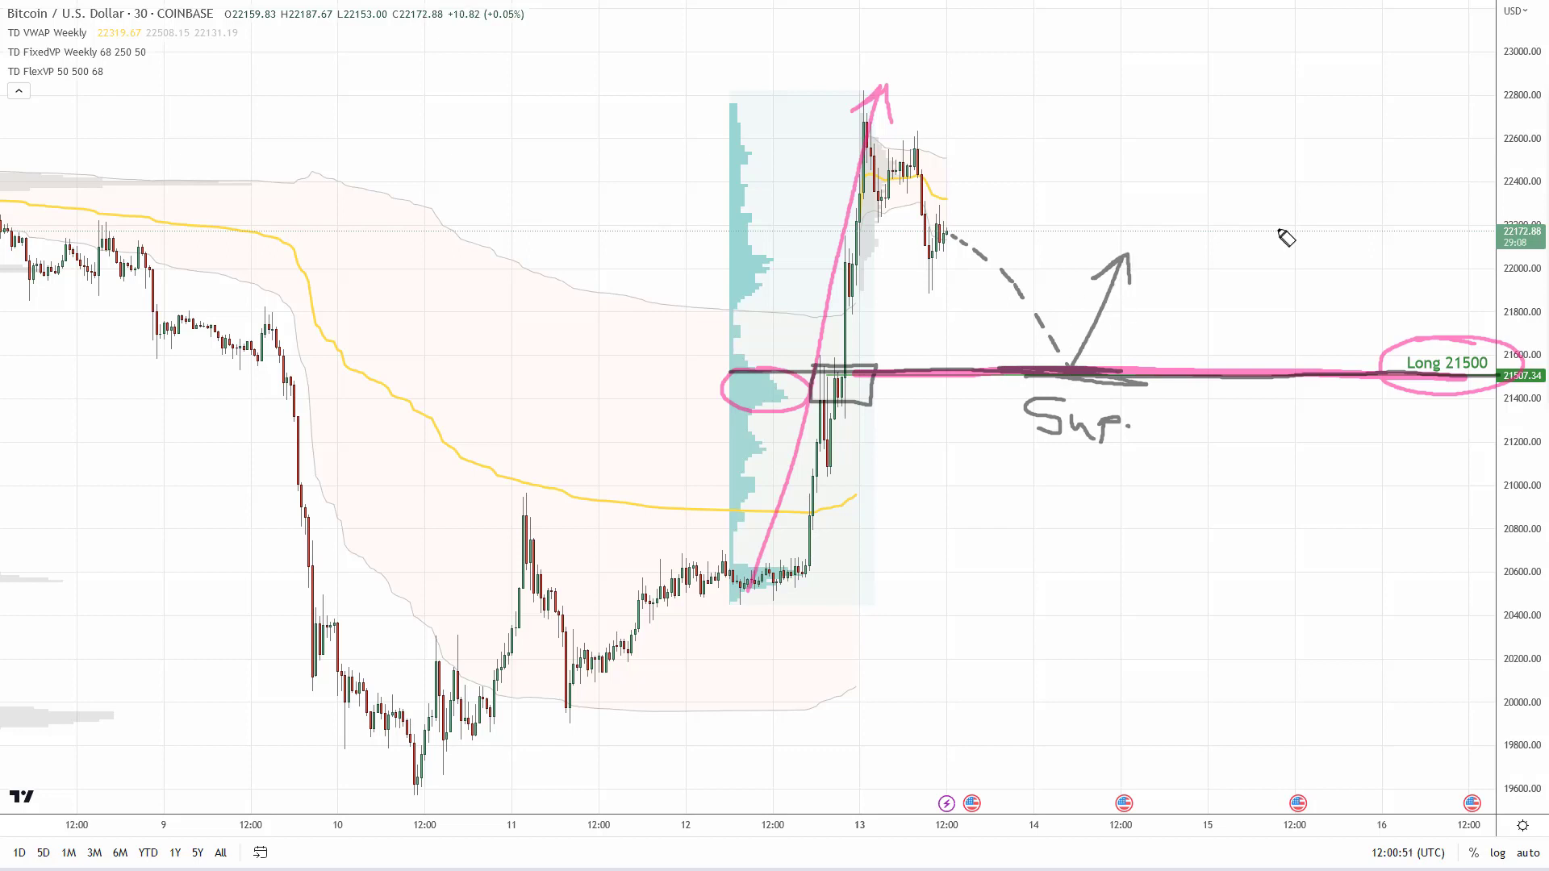
Clear the annotations and load the FXCM chart for CADCHF
{"action": "key", "text": "Escape"}
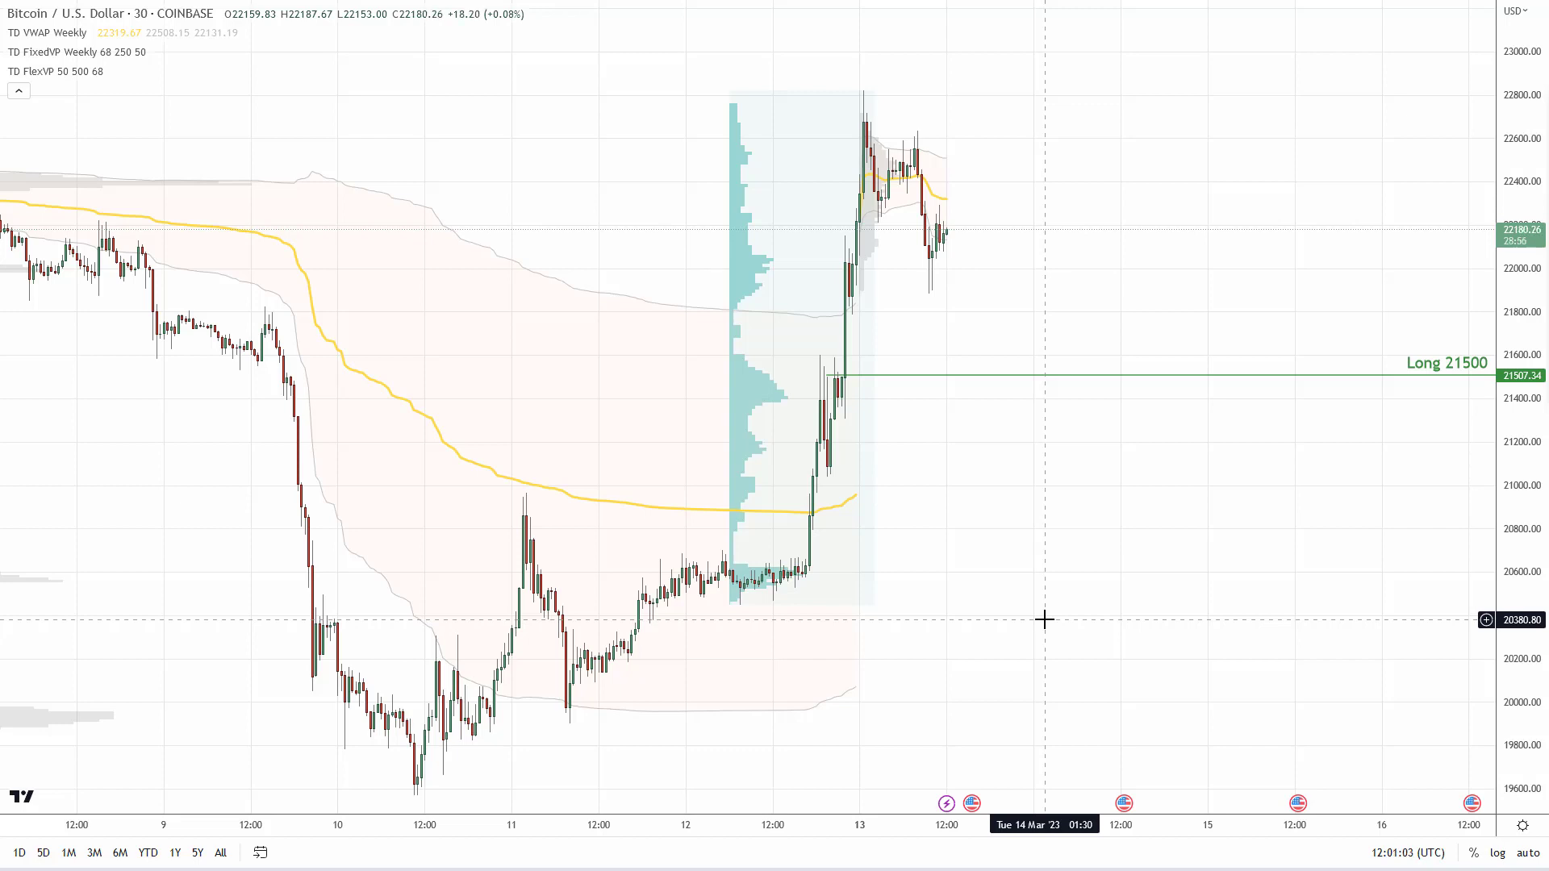
{"action": "type", "text": "CADCHF"}
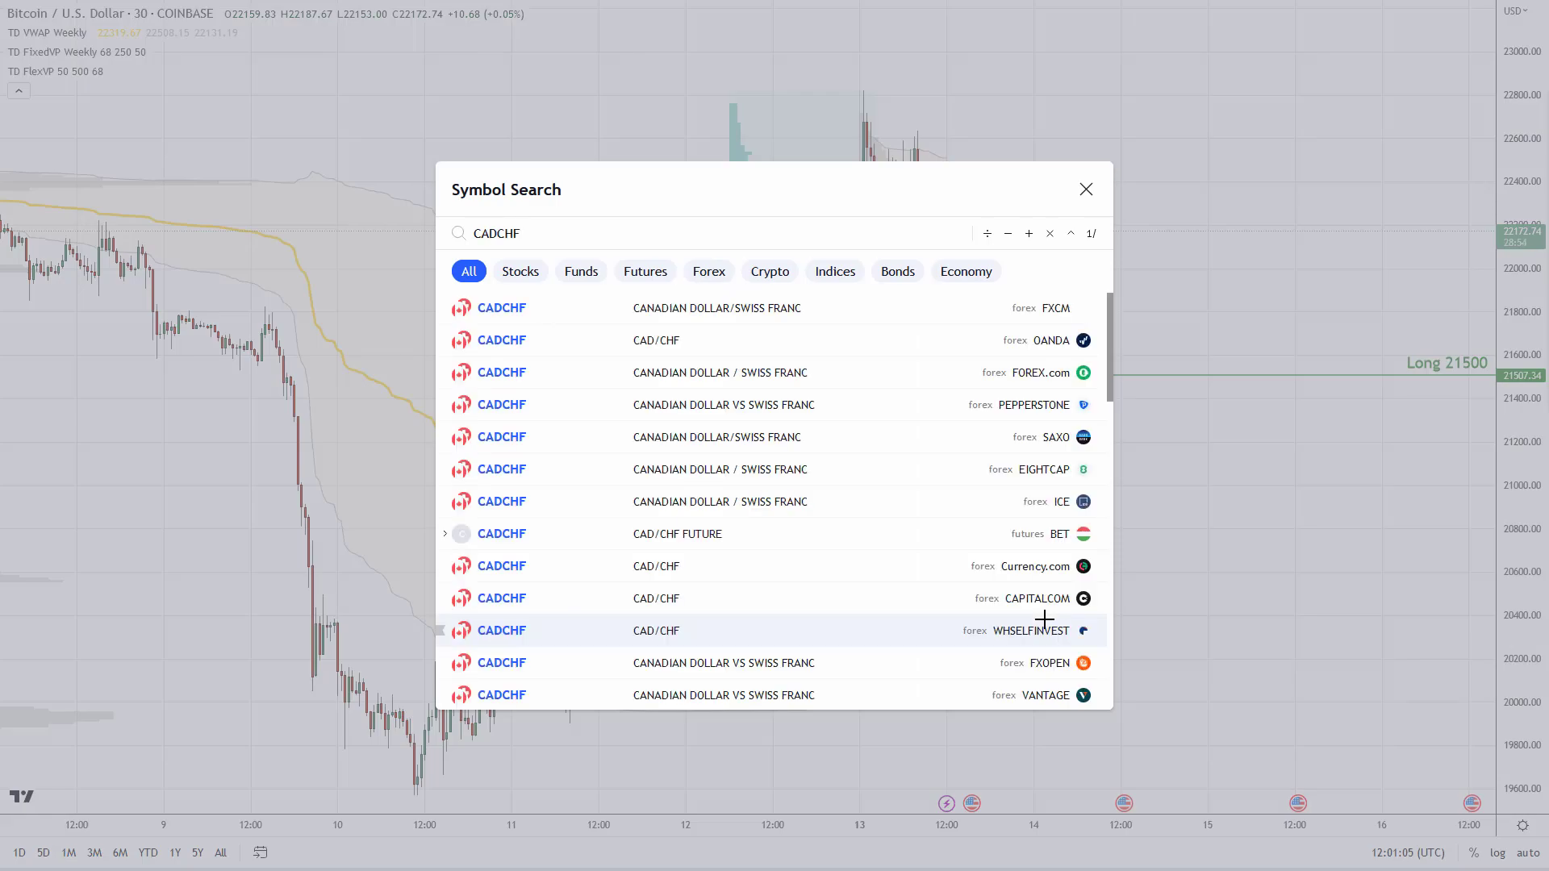
{"action": "key", "text": "Return"}
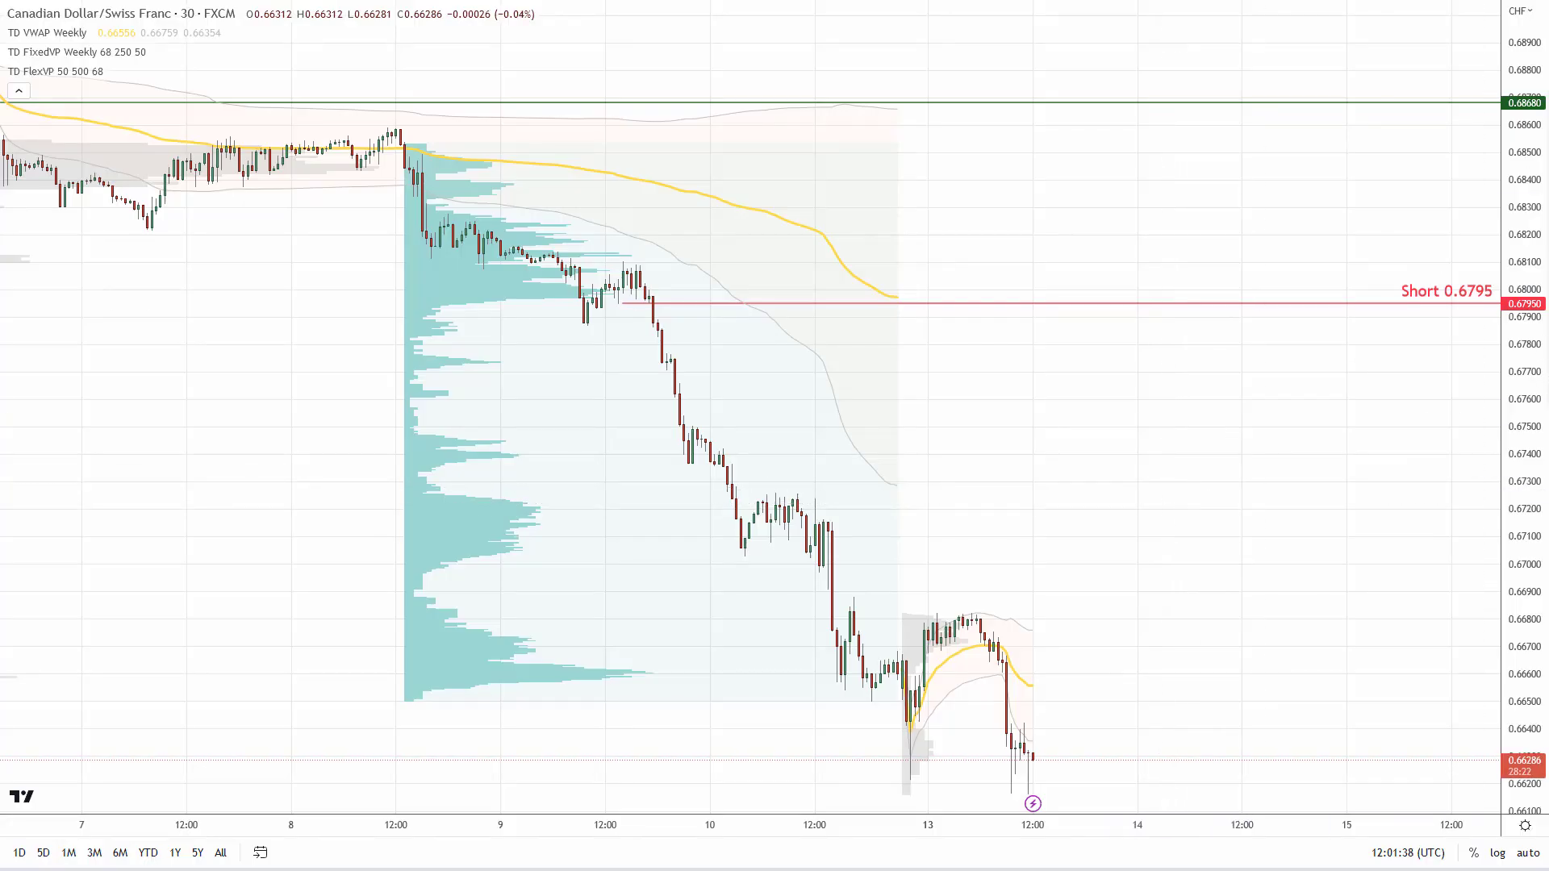
Underline the timeframe in the title, draw an arrow down the sell-off, and trace and circle the Short 0.6795 level
{"action": "left_click_drag", "start_coordinate": [157, 22], "coordinate": [258, 21]}
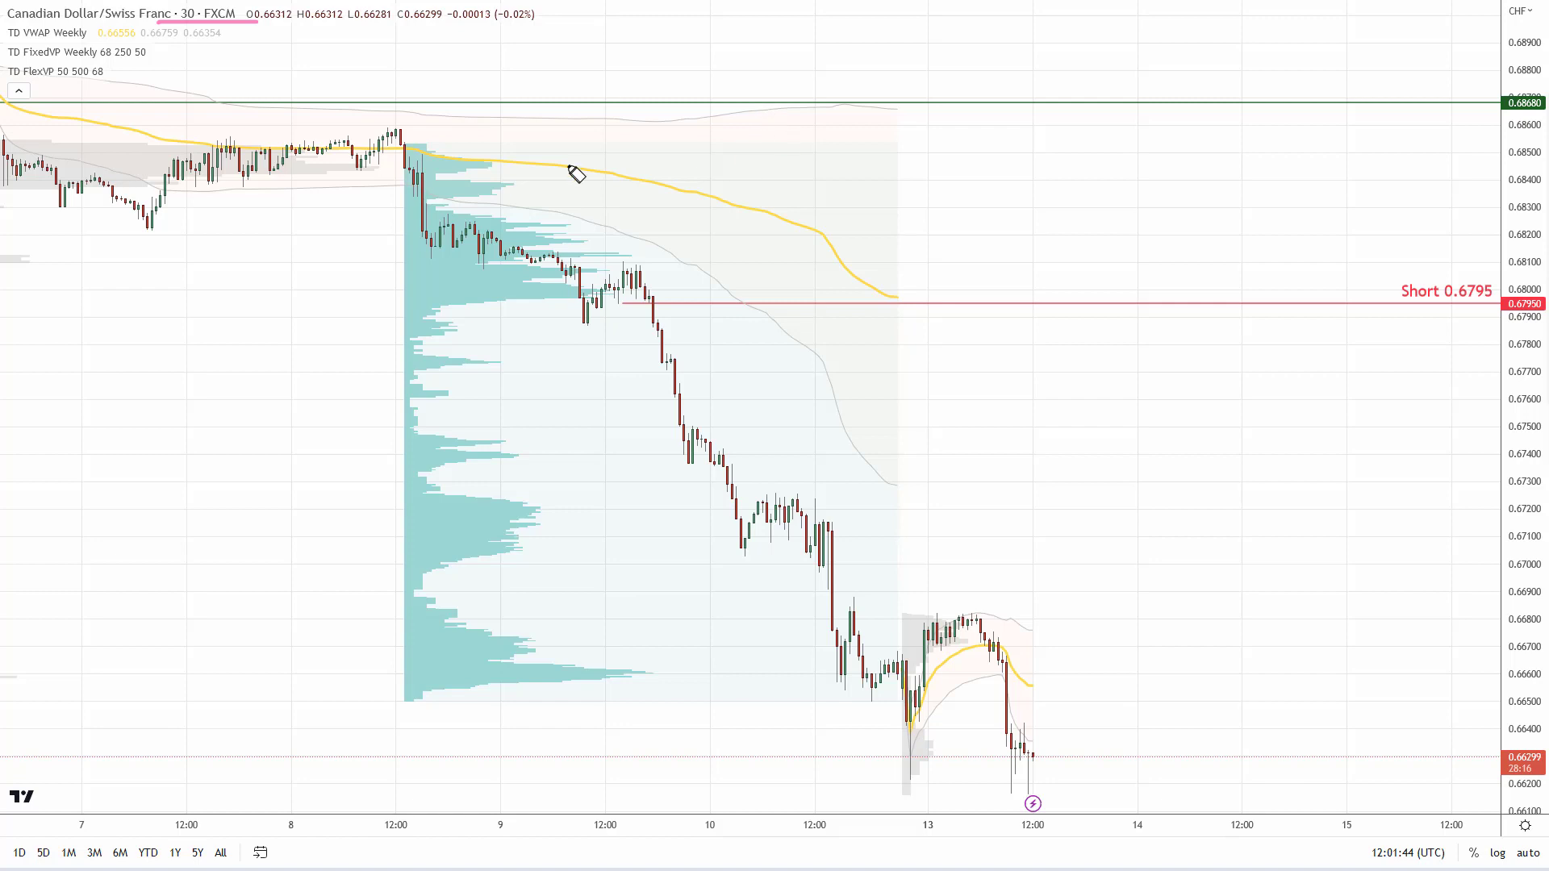
{"action": "mouse_move", "coordinate": [413, 147]}
{"action": "left_mouse_down"}
{"action": "mouse_move", "coordinate": [944, 732]}
{"action": "mouse_move", "coordinate": [885, 735]}
{"action": "left_mouse_up"}
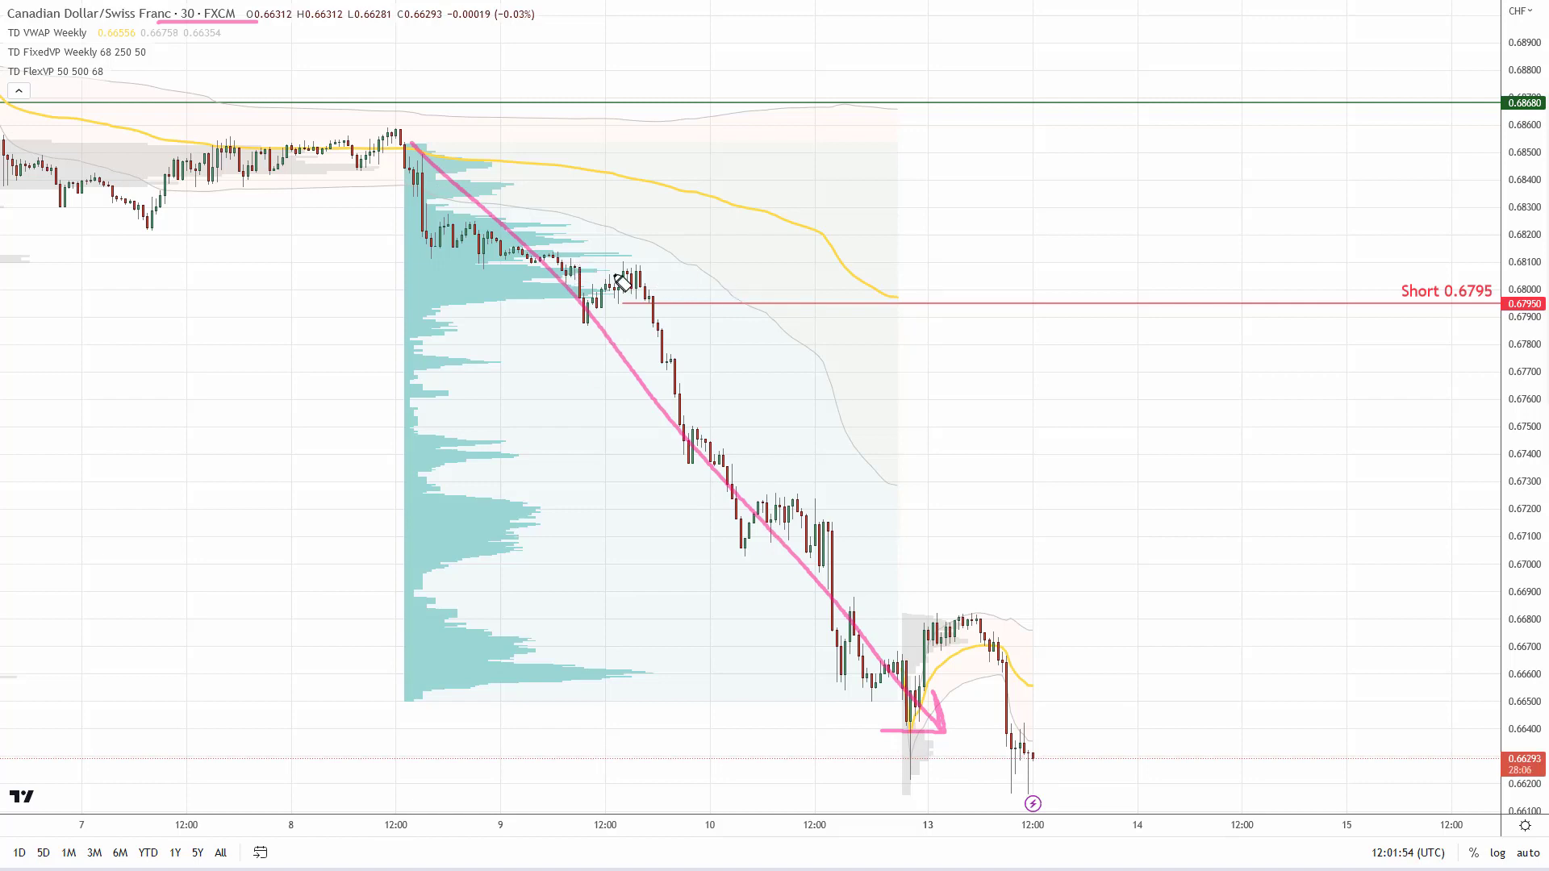
{"action": "mouse_move", "coordinate": [395, 305]}
{"action": "left_mouse_down"}
{"action": "mouse_move", "coordinate": [1500, 303]}
{"action": "mouse_move", "coordinate": [1425, 271]}
{"action": "mouse_move", "coordinate": [1468, 317]}
{"action": "mouse_move", "coordinate": [1431, 263]}
{"action": "left_mouse_up"}
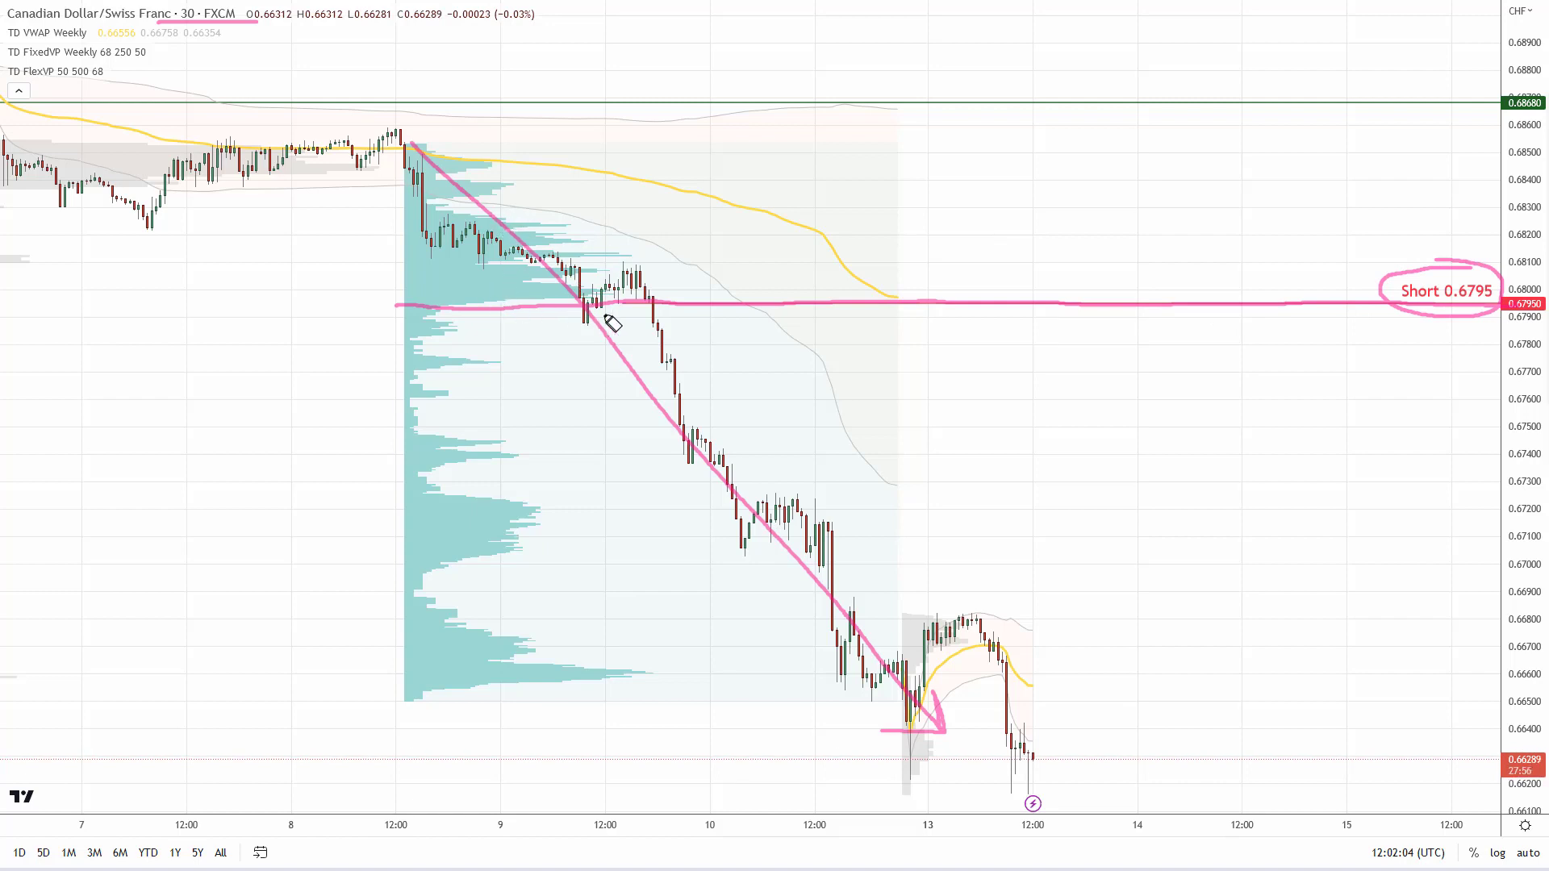
Mark the heavy volume zone just above 0.6795 and the sell-off from it, and erase all annotations
{"action": "mouse_move", "coordinate": [481, 209]}
{"action": "left_mouse_down"}
{"action": "mouse_move", "coordinate": [556, 308]}
{"action": "mouse_move", "coordinate": [489, 212]}
{"action": "mouse_move", "coordinate": [455, 233]}
{"action": "left_mouse_up"}
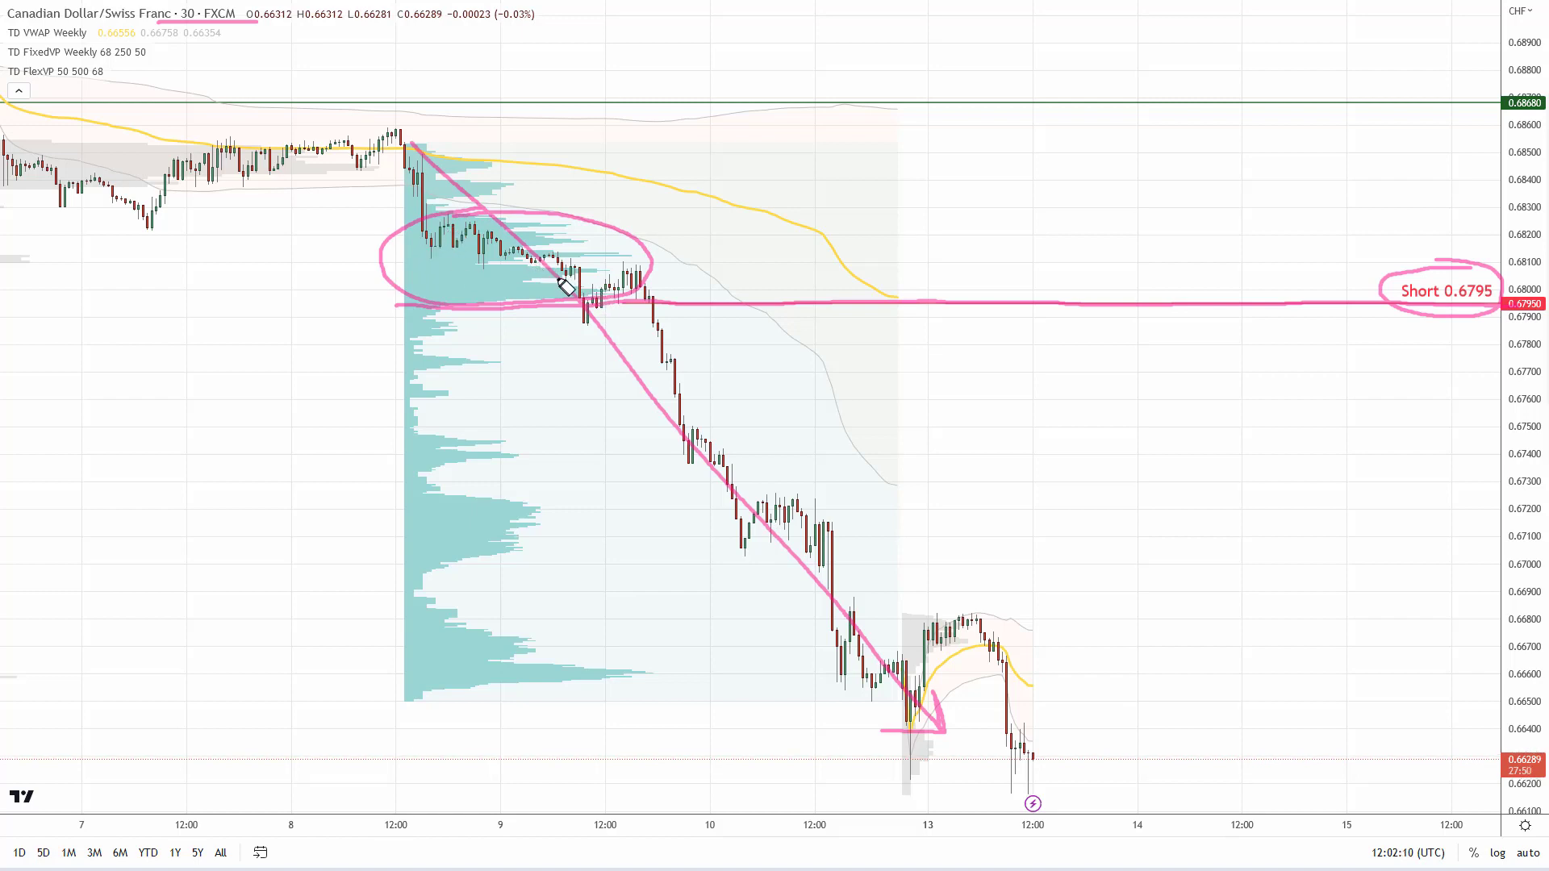
{"action": "mouse_move", "coordinate": [563, 280]}
{"action": "left_mouse_down"}
{"action": "mouse_move", "coordinate": [485, 291]}
{"action": "mouse_move", "coordinate": [533, 306]}
{"action": "mouse_move", "coordinate": [526, 275]}
{"action": "left_mouse_up"}
{"action": "mouse_move", "coordinate": [654, 304]}
{"action": "left_mouse_down"}
{"action": "mouse_move", "coordinate": [776, 584]}
{"action": "mouse_move", "coordinate": [829, 643]}
{"action": "mouse_move", "coordinate": [819, 687]}
{"action": "mouse_move", "coordinate": [771, 651]}
{"action": "left_mouse_up"}
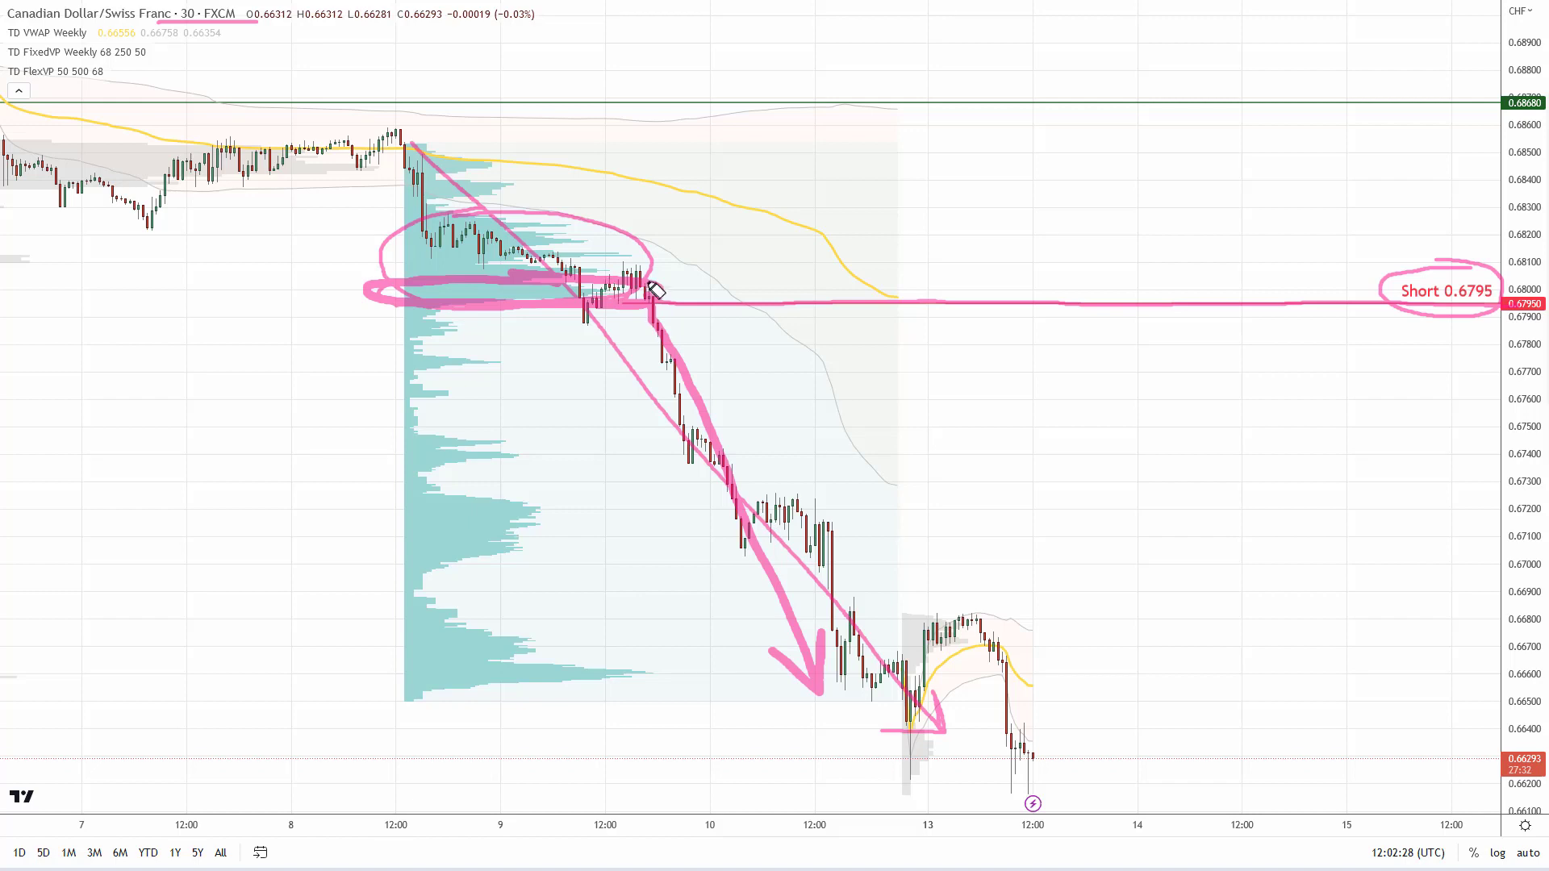
{"action": "key", "text": "e"}
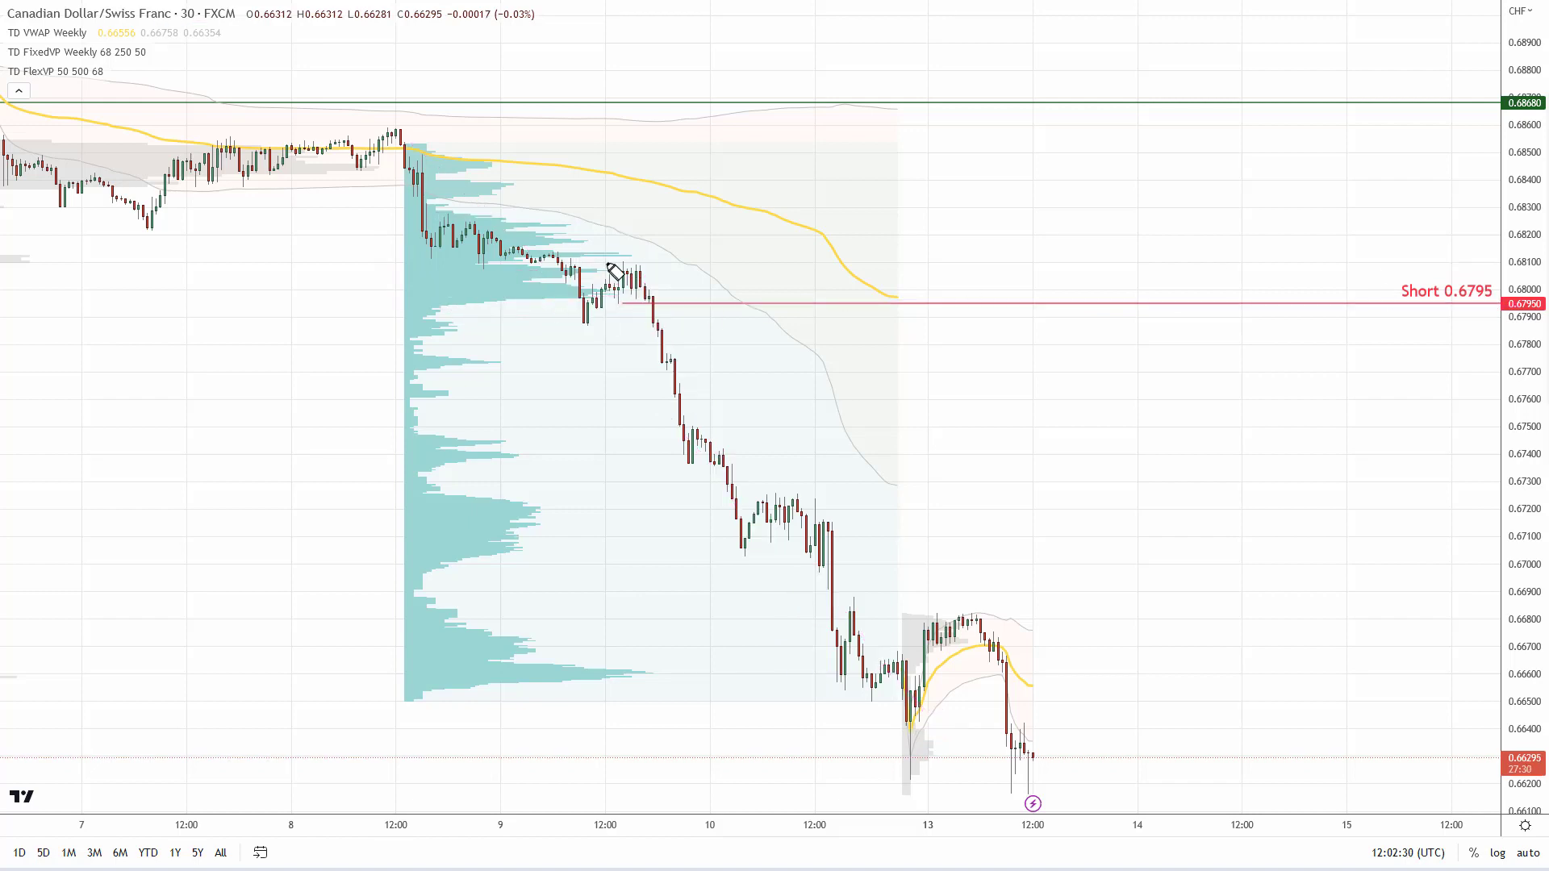
Circle the volume zone at 0.6795 with an arrow down the sell-off, and sketch a dashed return to a line traced along that level
{"action": "mouse_move", "coordinate": [618, 268]}
{"action": "left_mouse_down"}
{"action": "mouse_move", "coordinate": [402, 291]}
{"action": "mouse_move", "coordinate": [708, 302]}
{"action": "mouse_move", "coordinate": [571, 267]}
{"action": "left_mouse_up"}
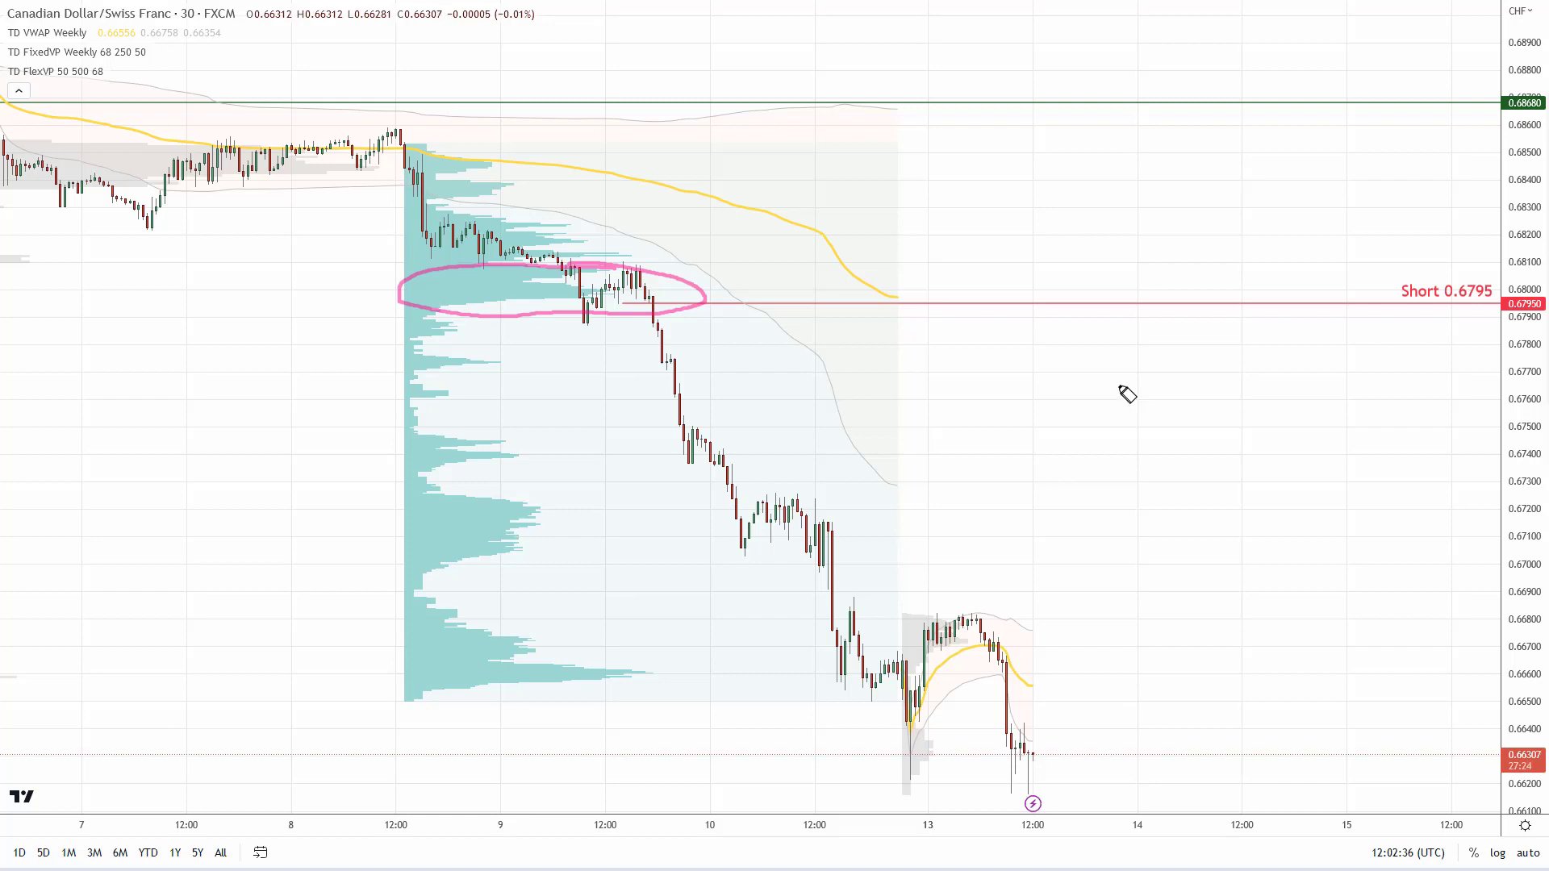
{"action": "mouse_move", "coordinate": [645, 300]}
{"action": "left_mouse_down"}
{"action": "mouse_move", "coordinate": [845, 686]}
{"action": "mouse_move", "coordinate": [813, 684]}
{"action": "left_mouse_up"}
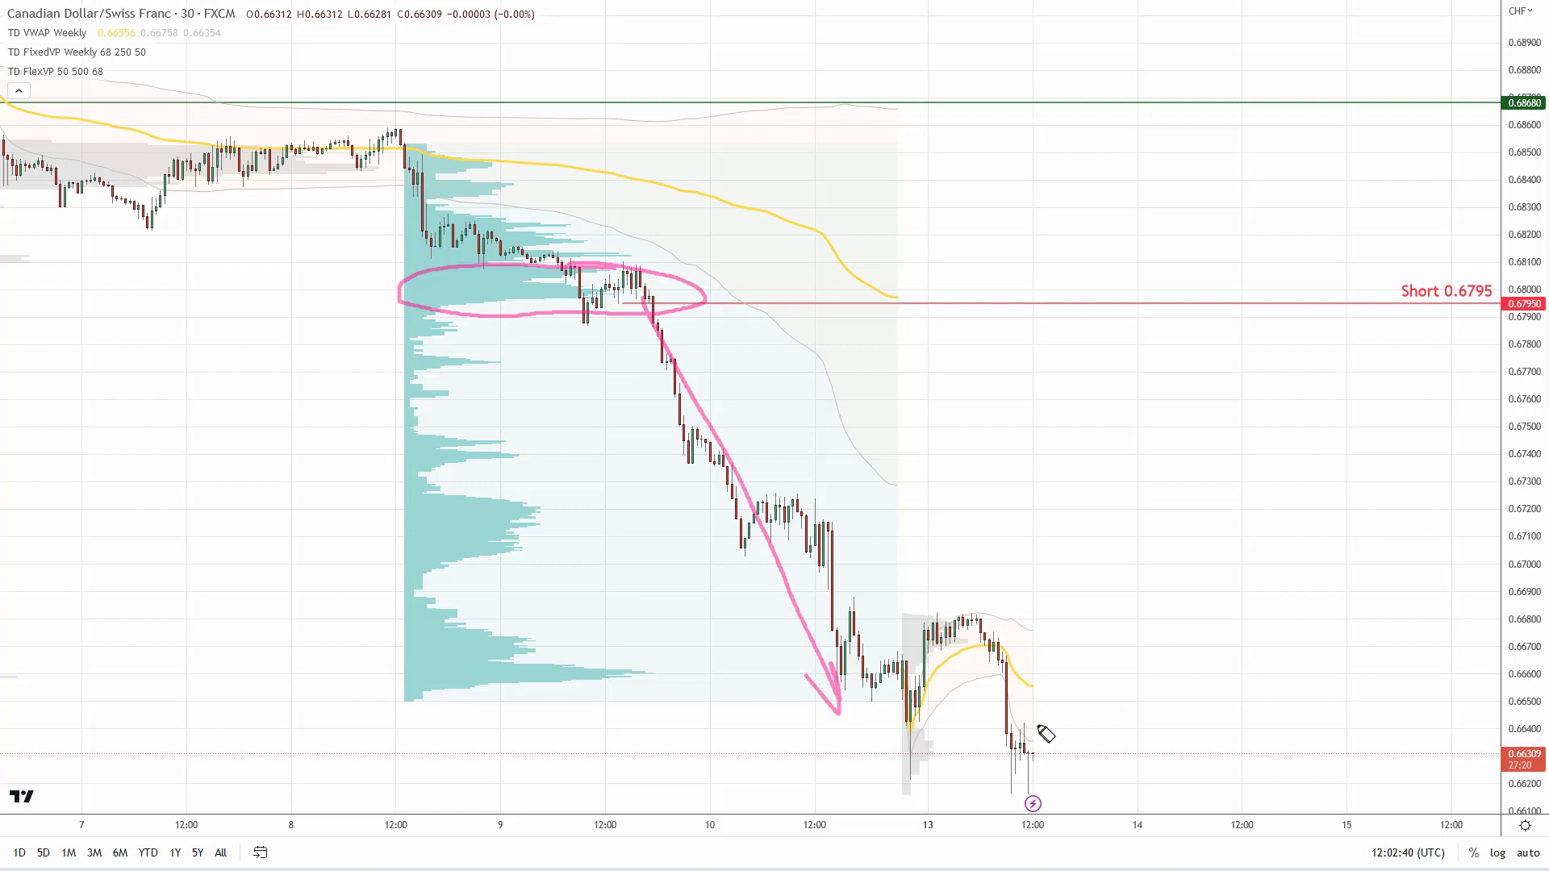
{"action": "mouse_move", "coordinate": [1040, 726]}
{"action": "left_mouse_down"}
{"action": "mouse_move", "coordinate": [1086, 691]}
{"action": "mouse_move", "coordinate": [1150, 585]}
{"action": "mouse_move", "coordinate": [1215, 457]}
{"action": "mouse_move", "coordinate": [1249, 311]}
{"action": "left_mouse_up"}
{"action": "left_click_drag", "start_coordinate": [402, 304], "coordinate": [1501, 306]}
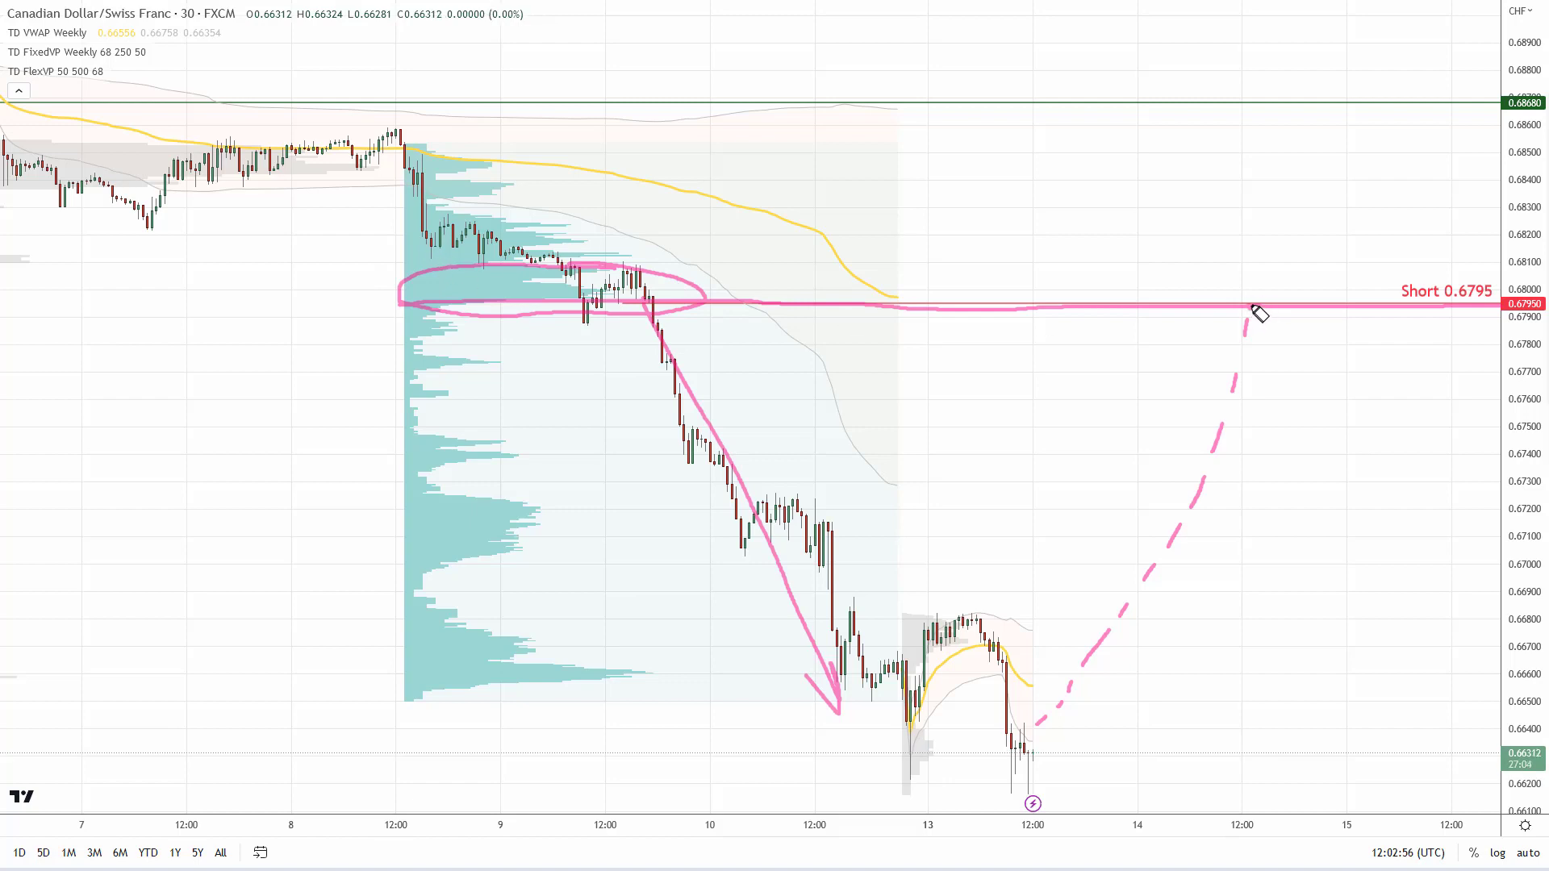
Draw a downward rejection arrow from the 0.6795 line and mark the touch point as "Res." with a thicker stroke
{"action": "mouse_move", "coordinate": [1254, 307]}
{"action": "left_mouse_down"}
{"action": "mouse_move", "coordinate": [1328, 391]}
{"action": "mouse_move", "coordinate": [1301, 381]}
{"action": "left_mouse_up"}
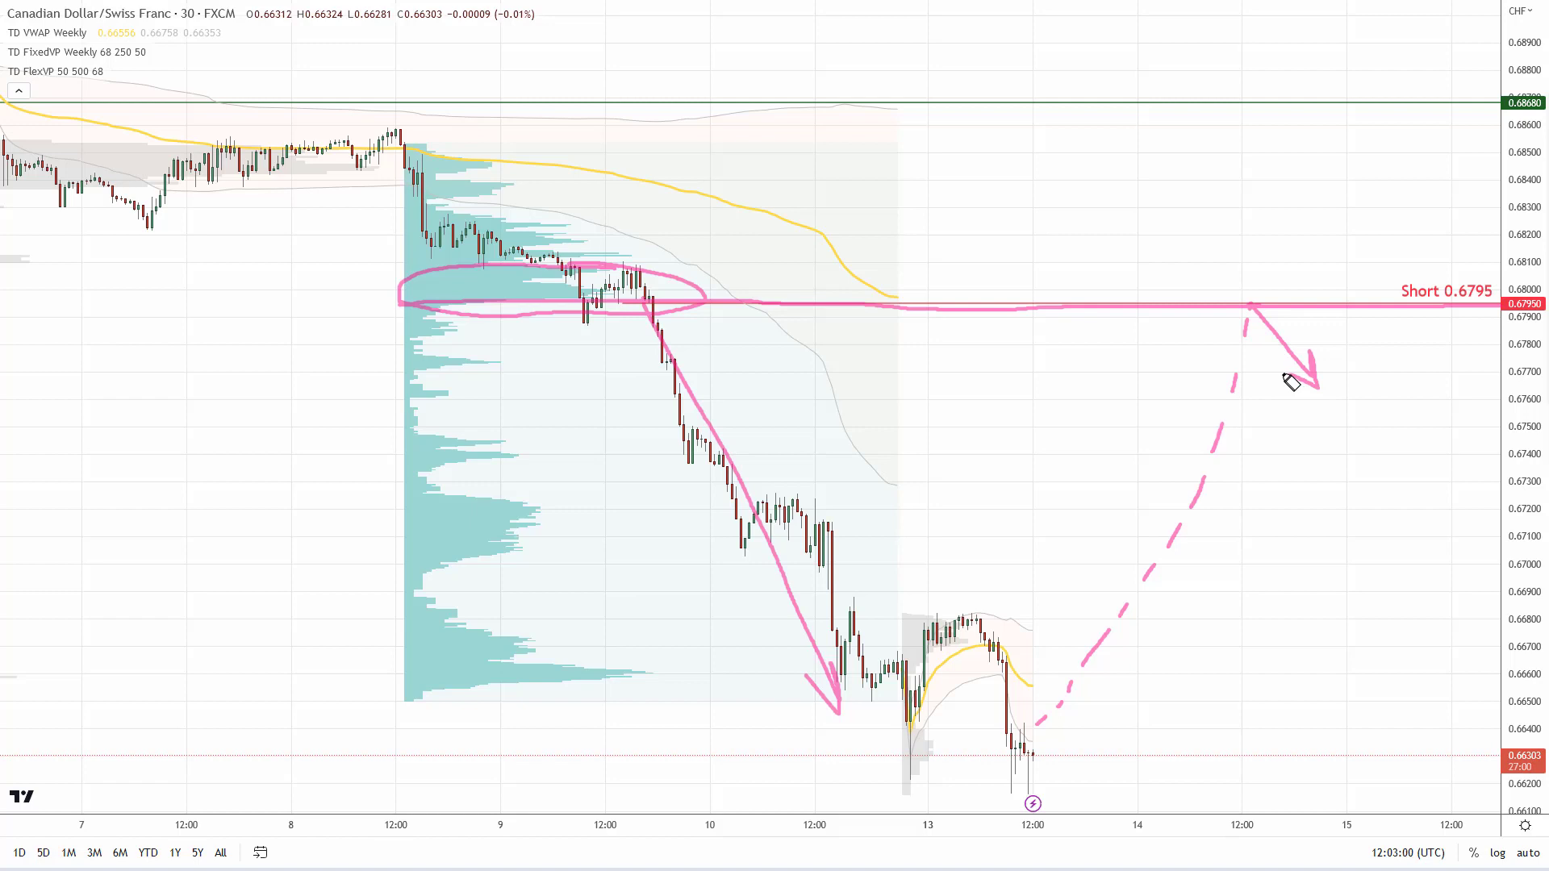
{"action": "mouse_move", "coordinate": [1178, 270]}
{"action": "left_mouse_down"}
{"action": "mouse_move", "coordinate": [1177, 224]}
{"action": "mouse_move", "coordinate": [1200, 261]}
{"action": "mouse_move", "coordinate": [1250, 260]}
{"action": "left_mouse_up"}
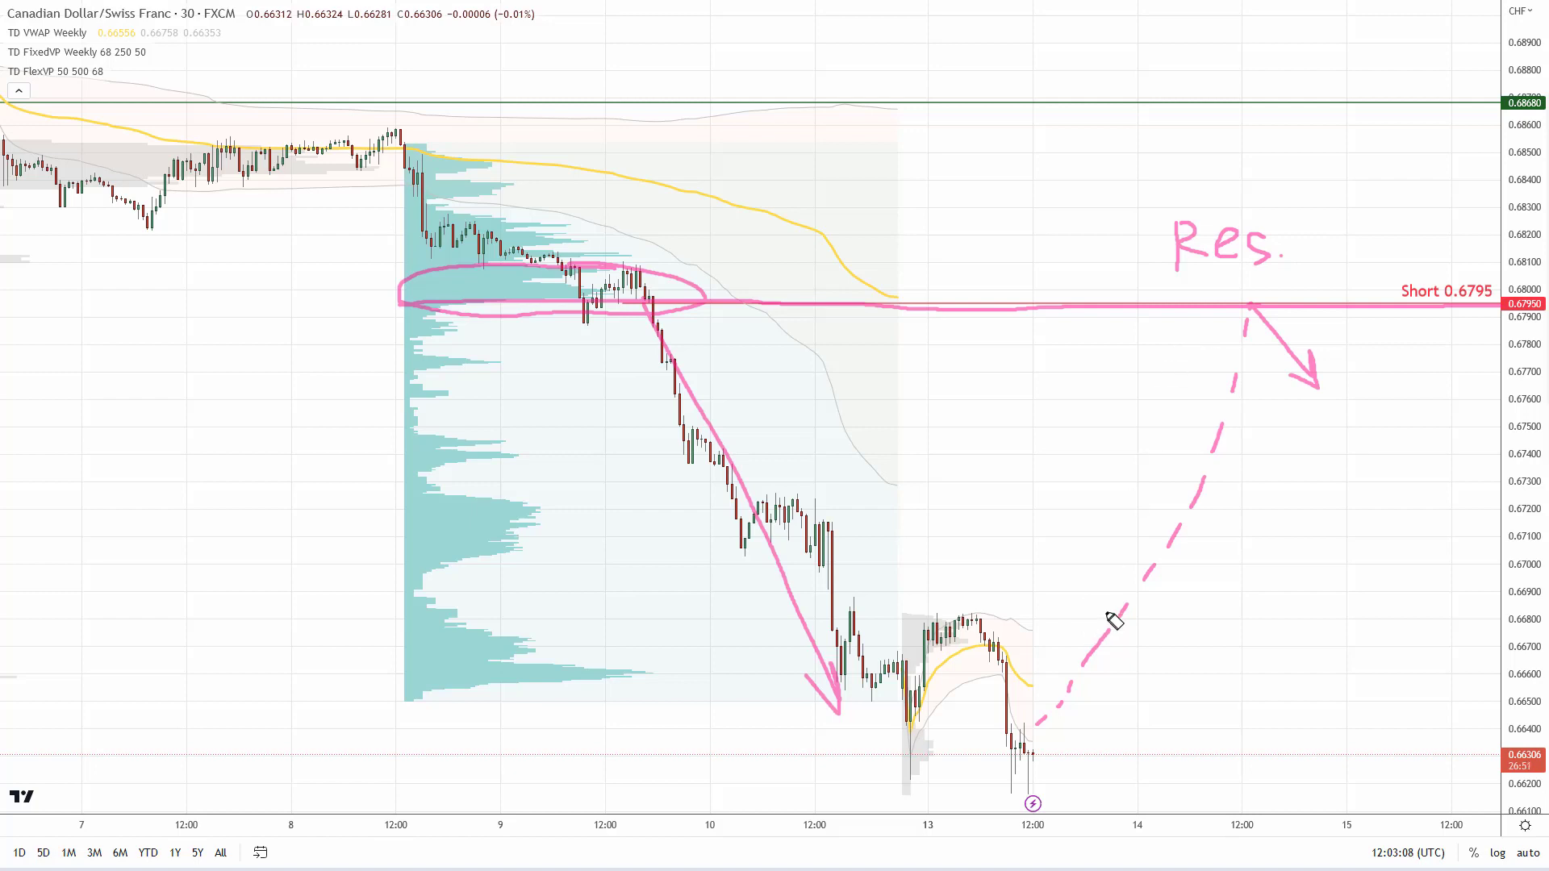
{"action": "left_click_drag", "start_coordinate": [1283, 298], "coordinate": [1202, 301]}
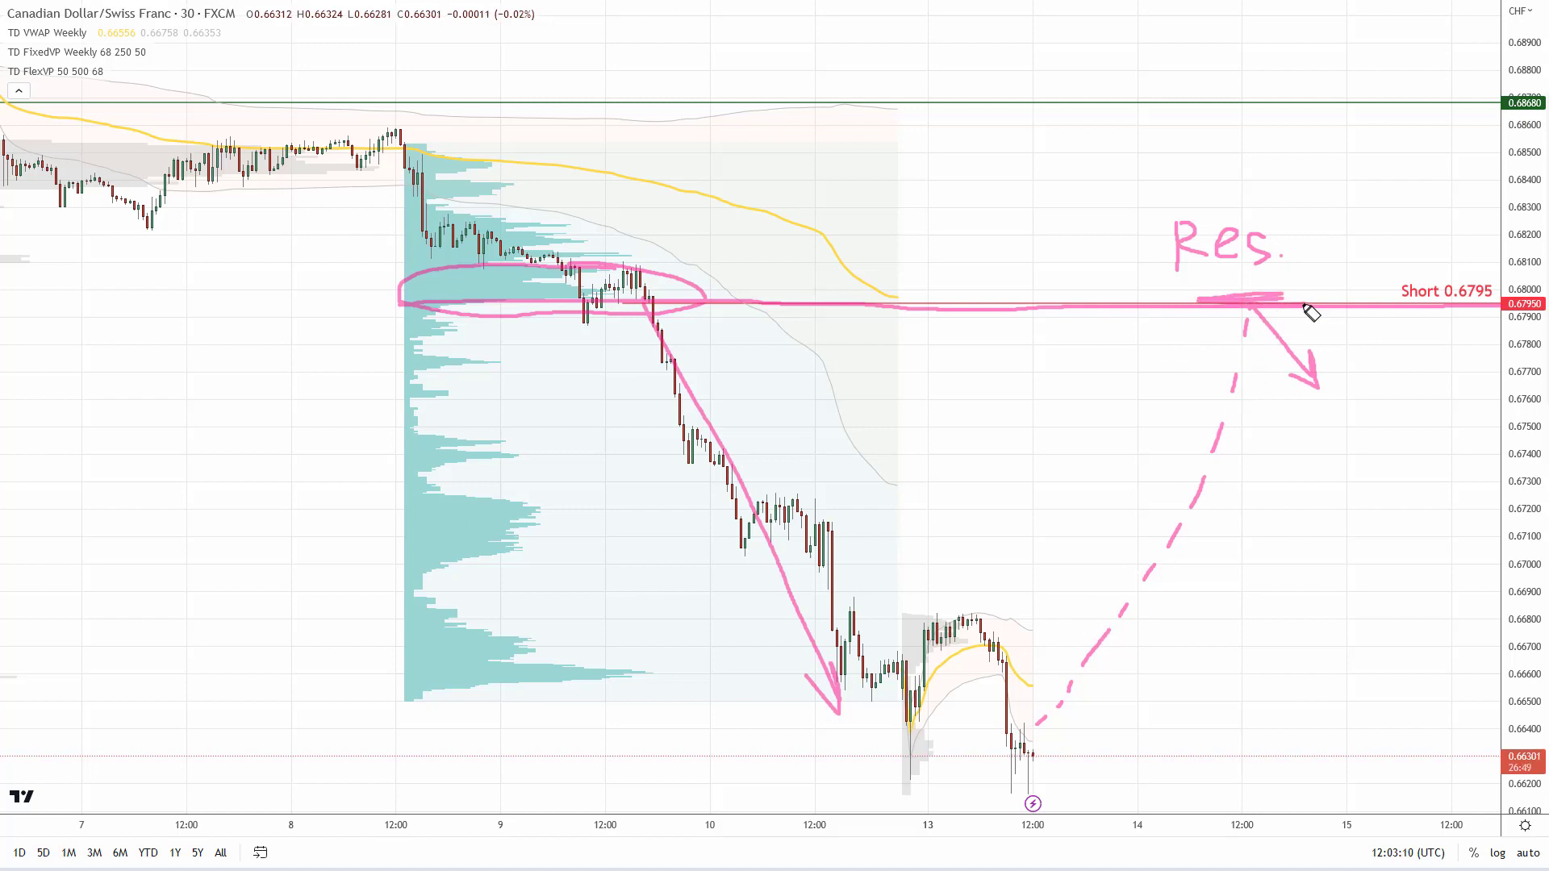
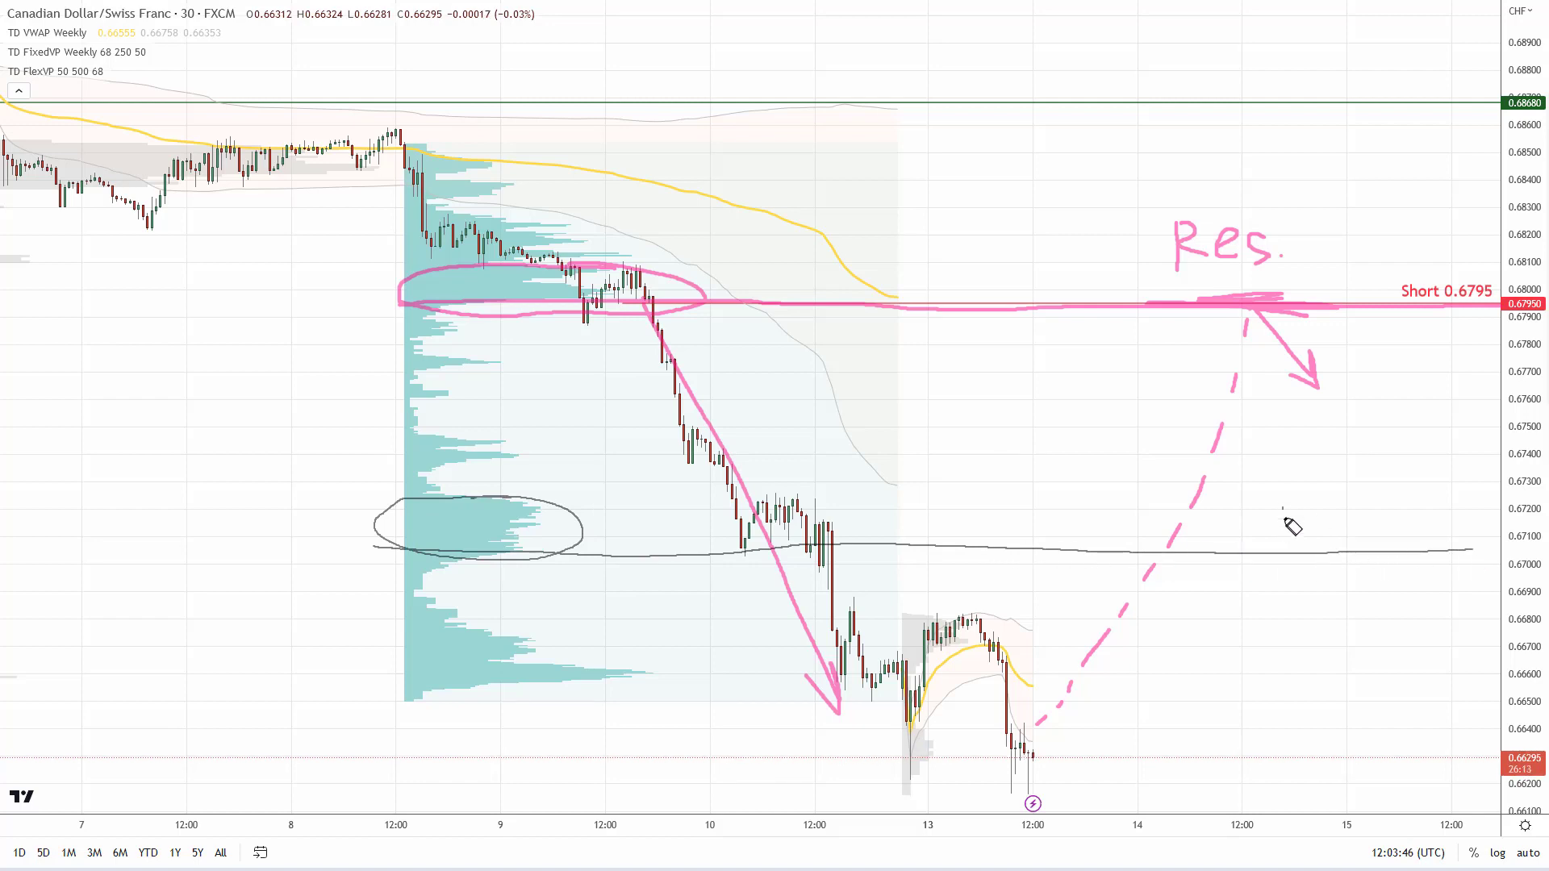
Write "Res?" above the black horizontal line drawn from the lower circled volume cluster
{"action": "left_click_drag", "start_coordinate": [1283, 548], "coordinate": [1305, 534]}
{"action": "left_click_drag", "start_coordinate": [1314, 525], "coordinate": [1356, 535]}
{"action": "left_click_drag", "start_coordinate": [1365, 496], "coordinate": [1383, 529]}
{"action": "left_click", "coordinate": [1382, 539]}
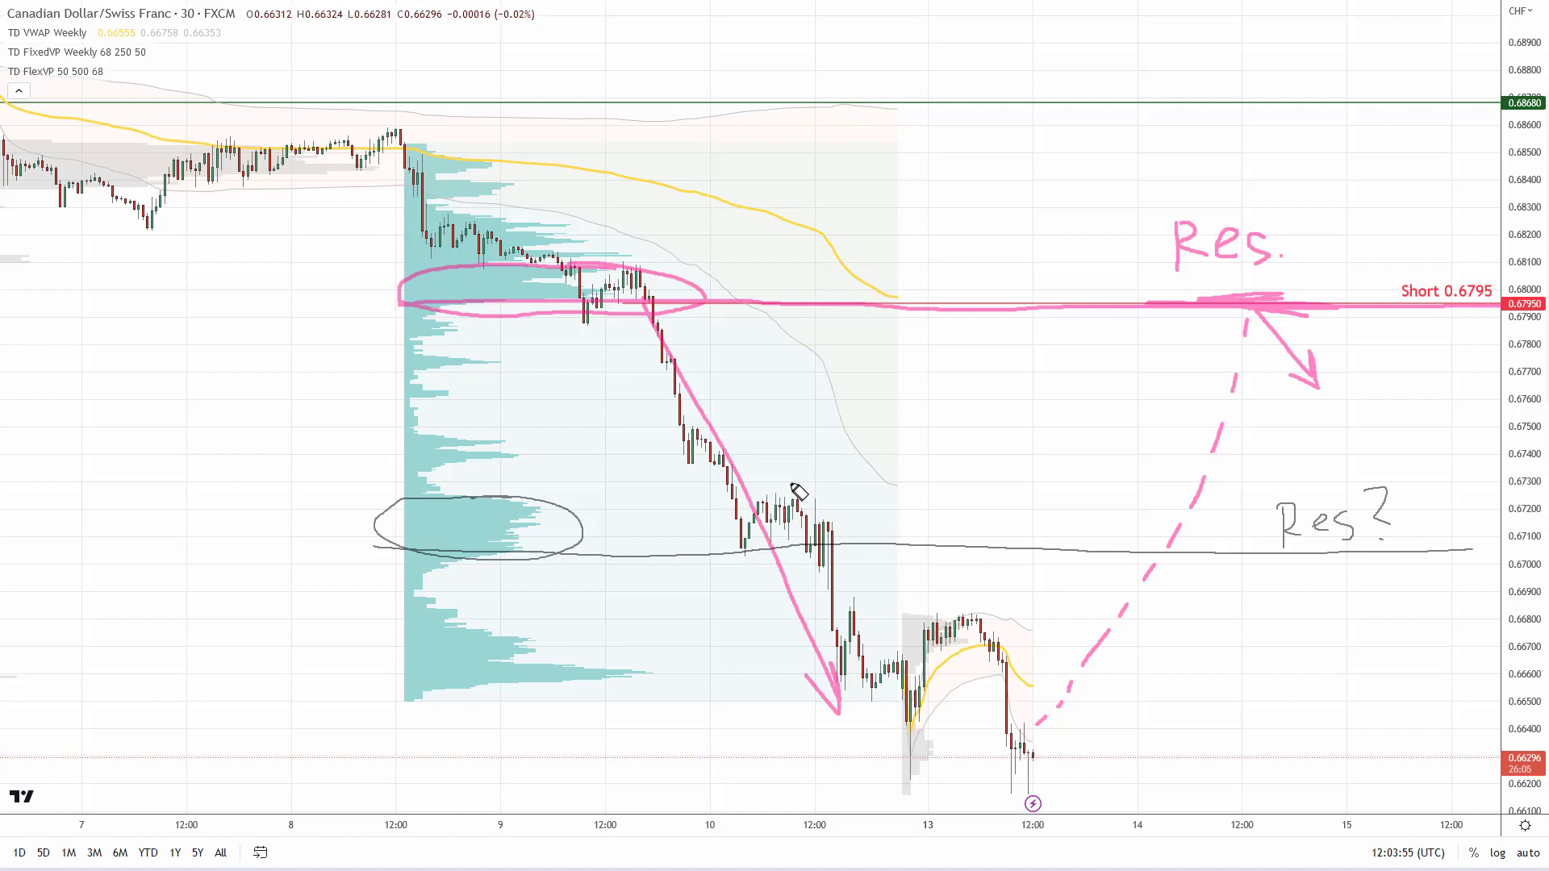
Mark the swing highs above the black line with an arc and horizontal strokes extending forward, and label them "SL"
{"action": "mouse_move", "coordinate": [756, 514]}
{"action": "left_mouse_down"}
{"action": "mouse_move", "coordinate": [770, 498]}
{"action": "mouse_move", "coordinate": [833, 511]}
{"action": "left_mouse_up"}
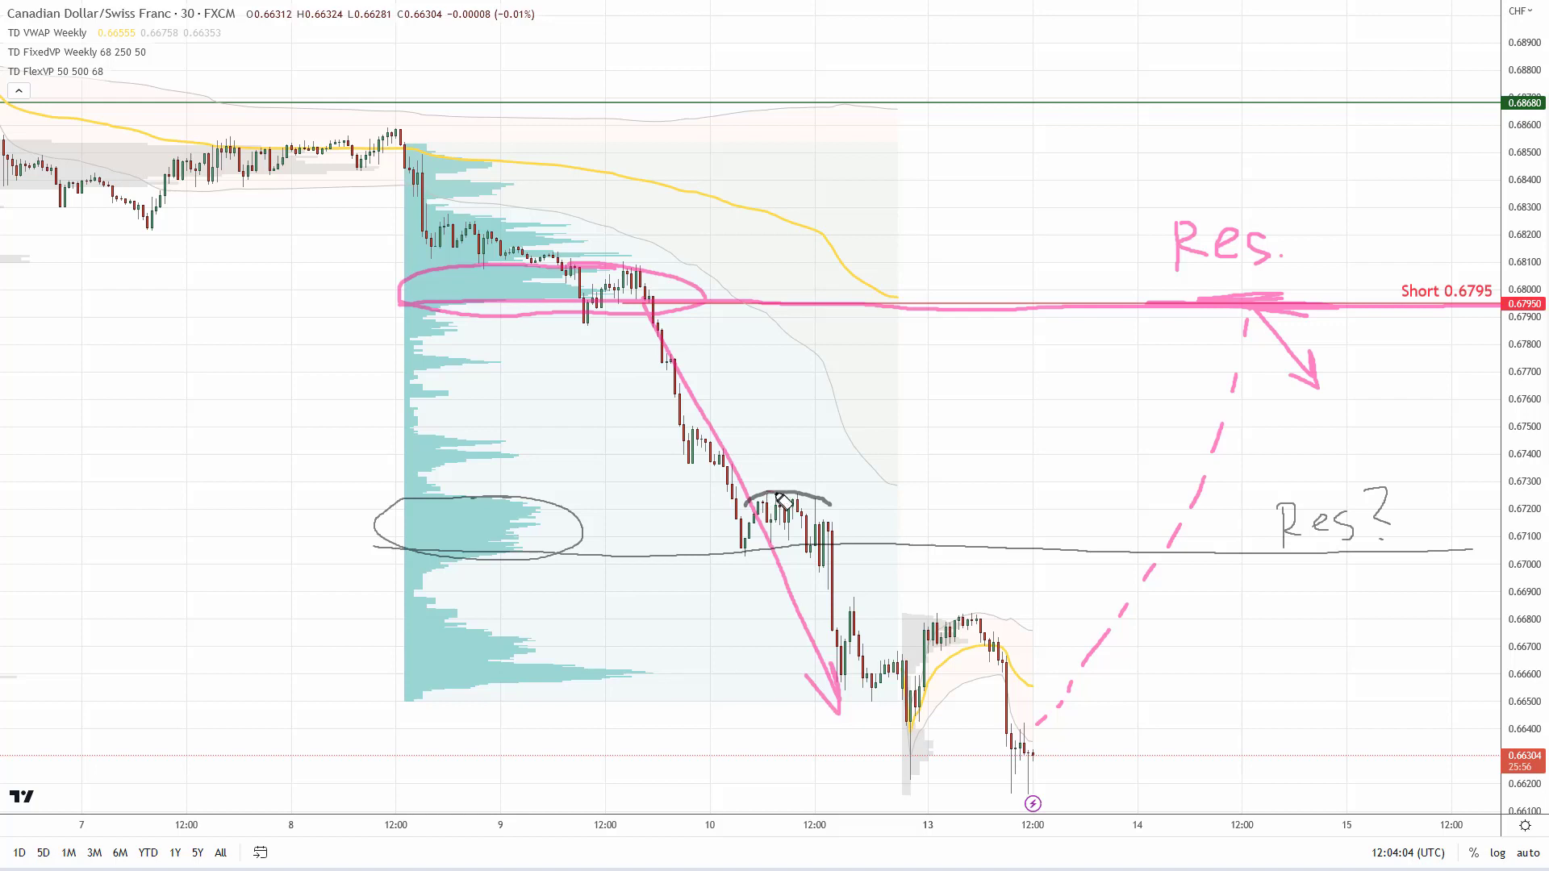
{"action": "left_click_drag", "start_coordinate": [799, 491], "coordinate": [1096, 489]}
{"action": "left_click_drag", "start_coordinate": [797, 495], "coordinate": [1063, 500]}
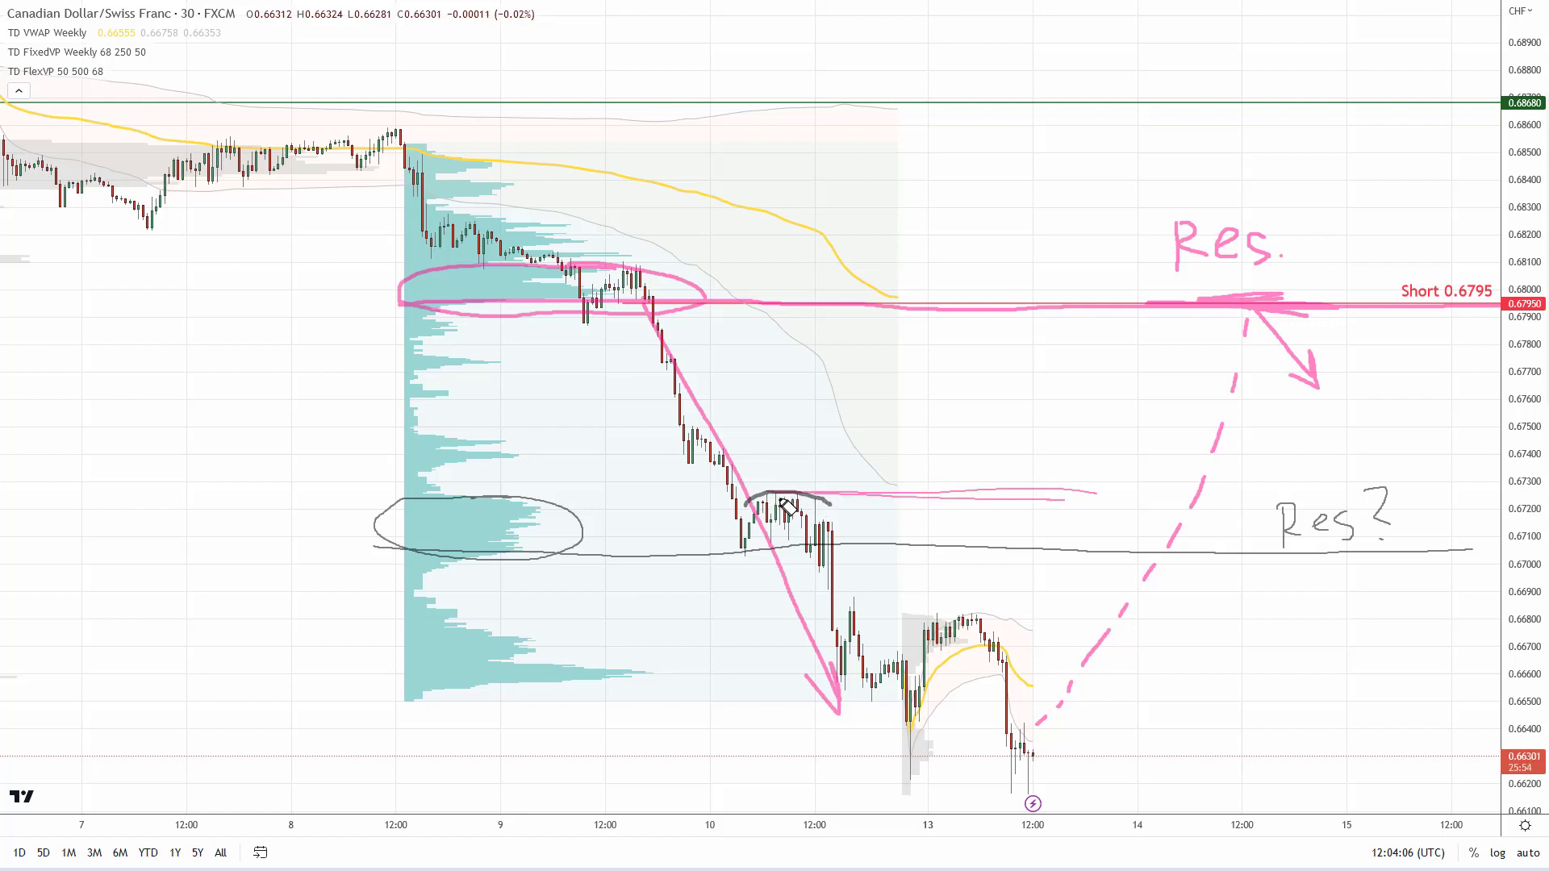
{"action": "left_click_drag", "start_coordinate": [814, 505], "coordinate": [1118, 517]}
{"action": "left_click_drag", "start_coordinate": [803, 500], "coordinate": [1081, 506]}
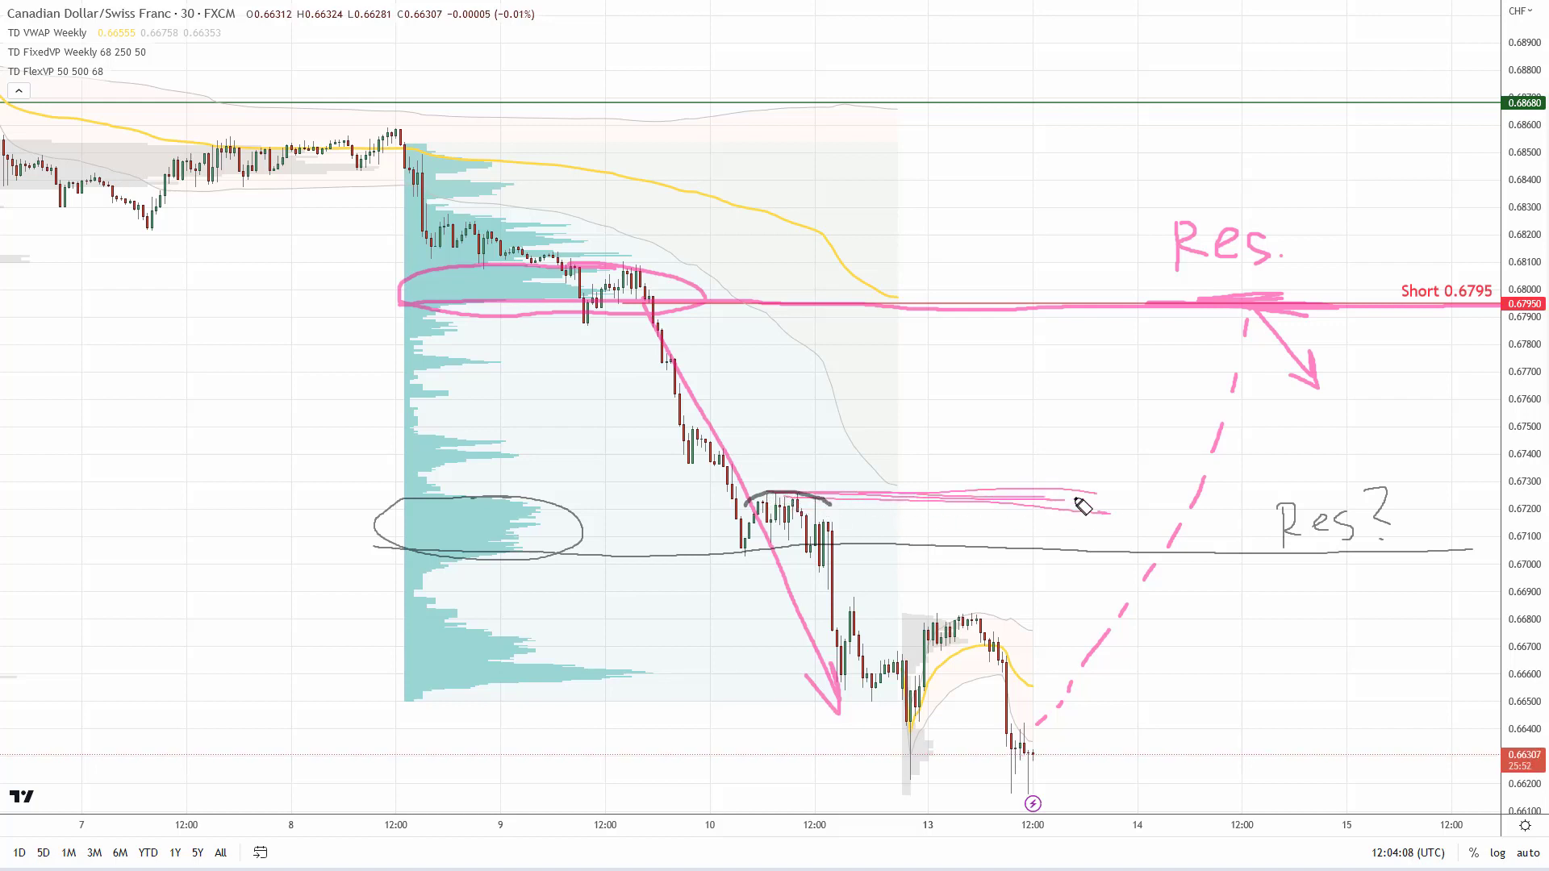
{"action": "mouse_move", "coordinate": [817, 500]}
{"action": "left_mouse_down"}
{"action": "mouse_move", "coordinate": [918, 499]}
{"action": "mouse_move", "coordinate": [920, 525]}
{"action": "mouse_move", "coordinate": [1120, 525]}
{"action": "left_mouse_up"}
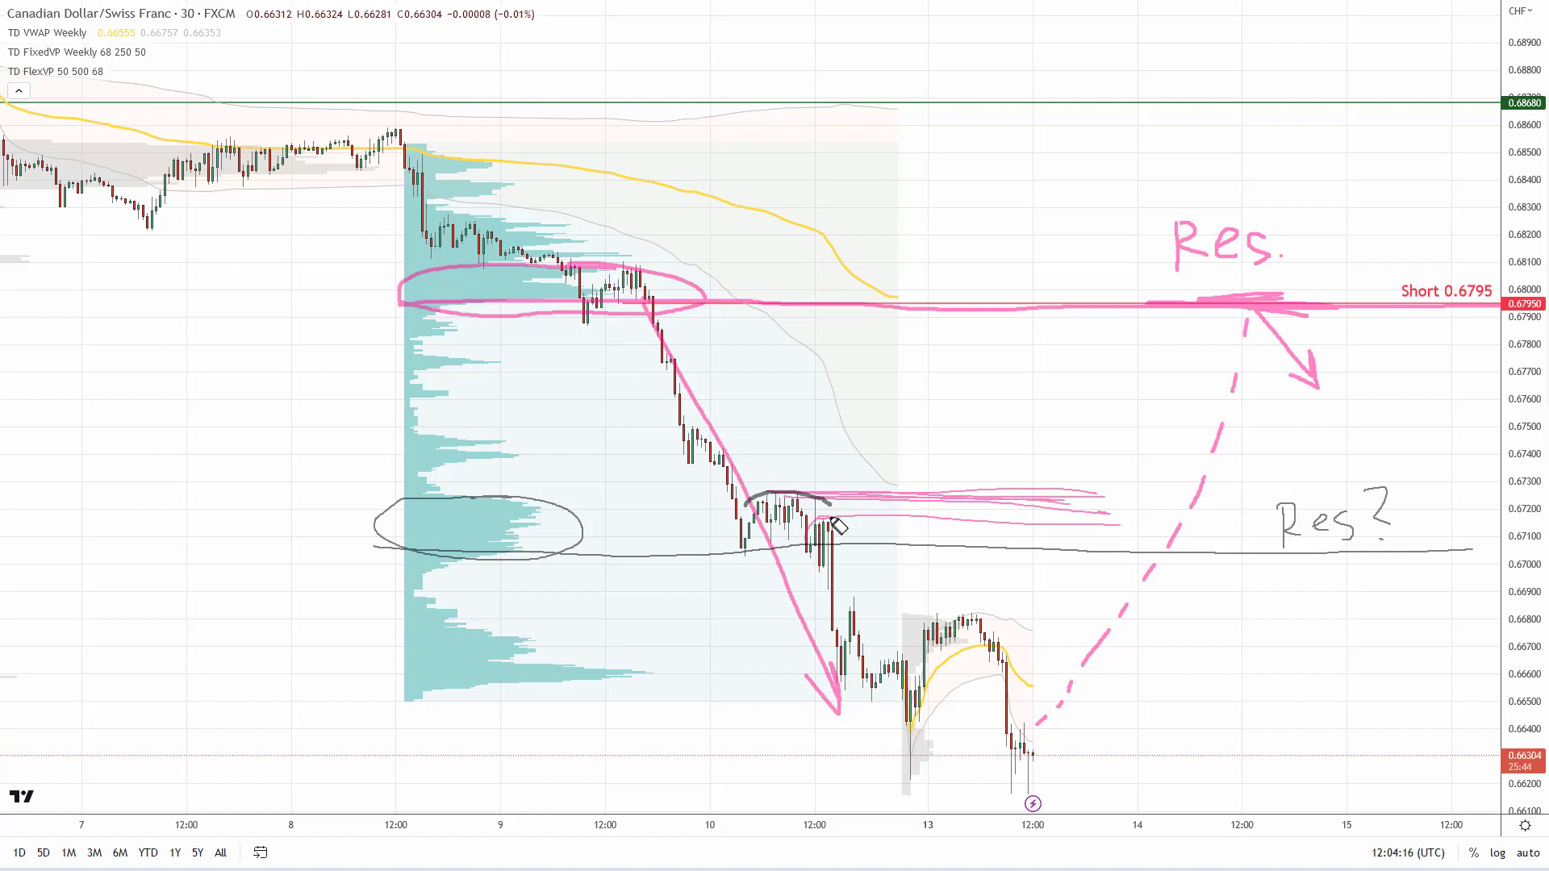
{"action": "left_click_drag", "start_coordinate": [867, 534], "coordinate": [1091, 535]}
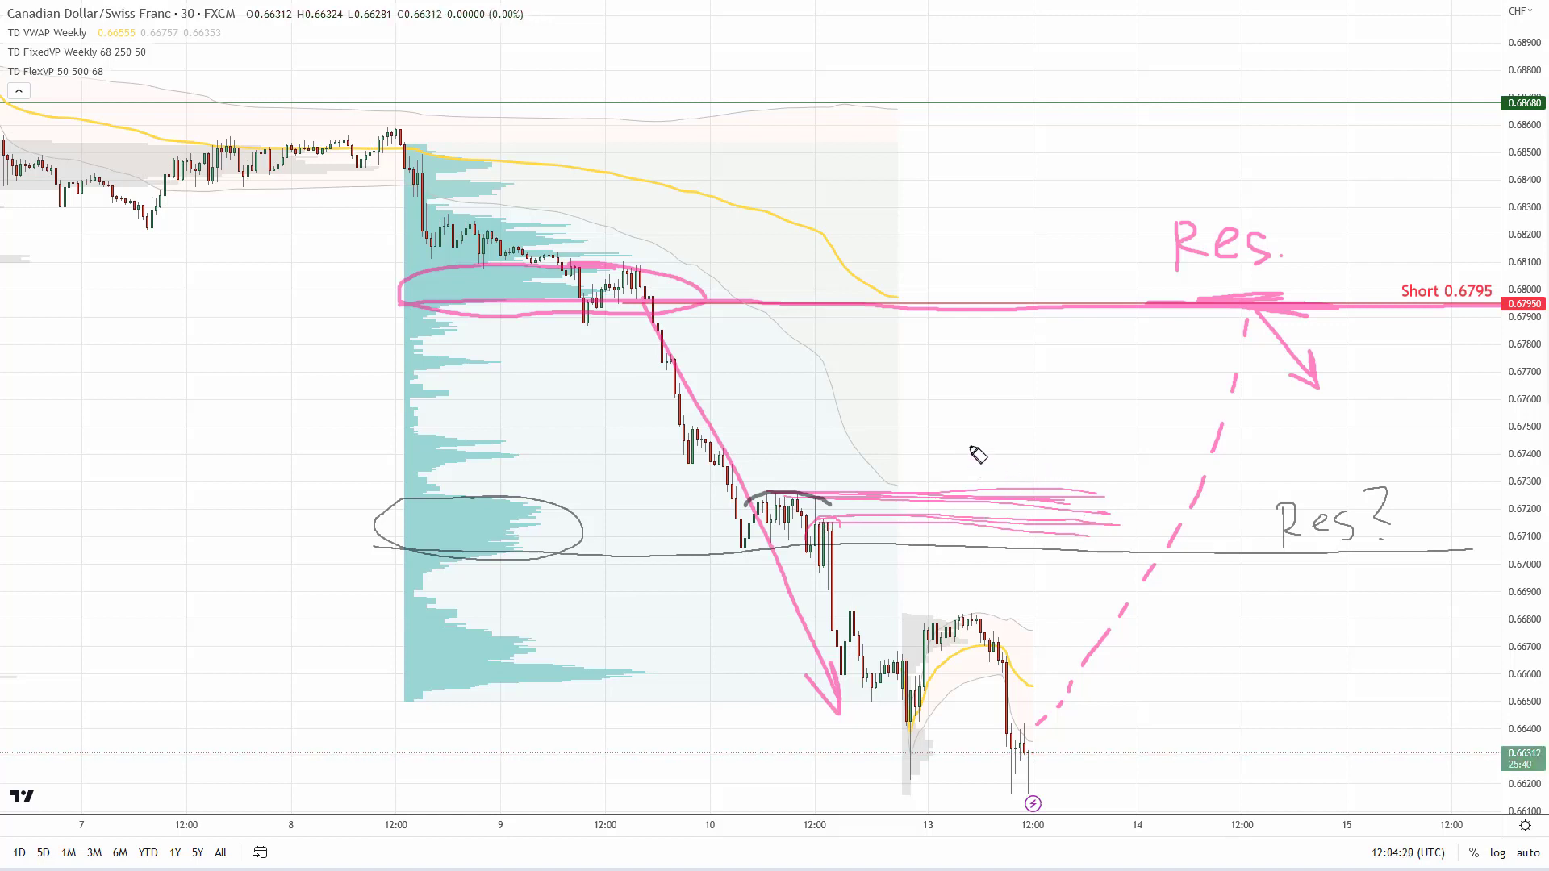
{"action": "mouse_move", "coordinate": [965, 446]}
{"action": "left_mouse_down"}
{"action": "mouse_move", "coordinate": [946, 472]}
{"action": "mouse_move", "coordinate": [993, 468]}
{"action": "left_mouse_up"}
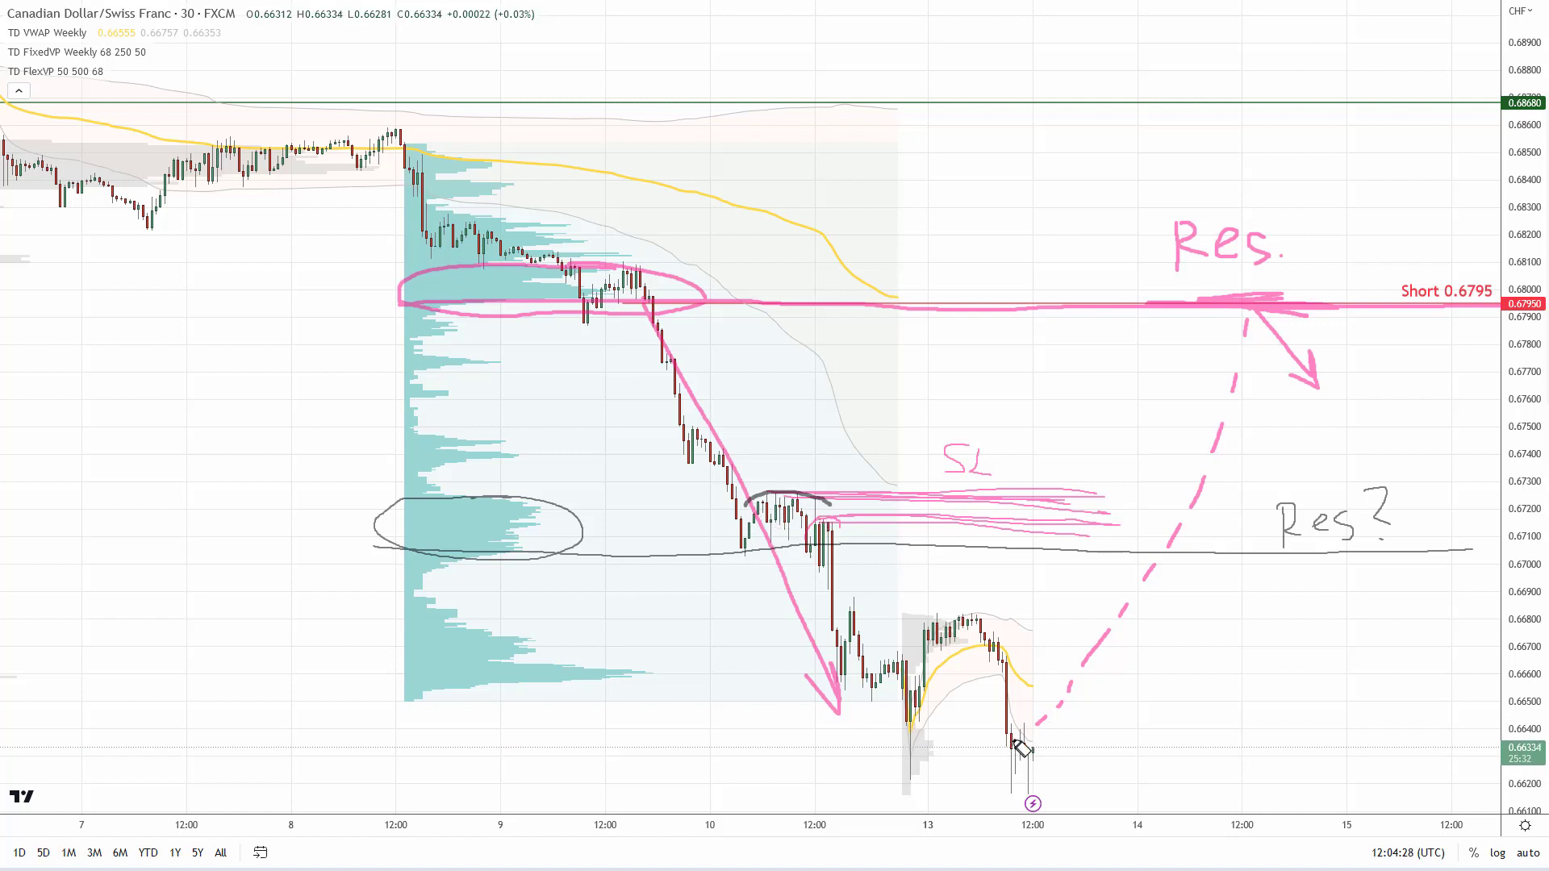
Draw a pink rise from the latest price to the black line, circle the "SL" zone, and extend an upward arrow through it
{"action": "left_click_drag", "start_coordinate": [1028, 728], "coordinate": [1095, 547]}
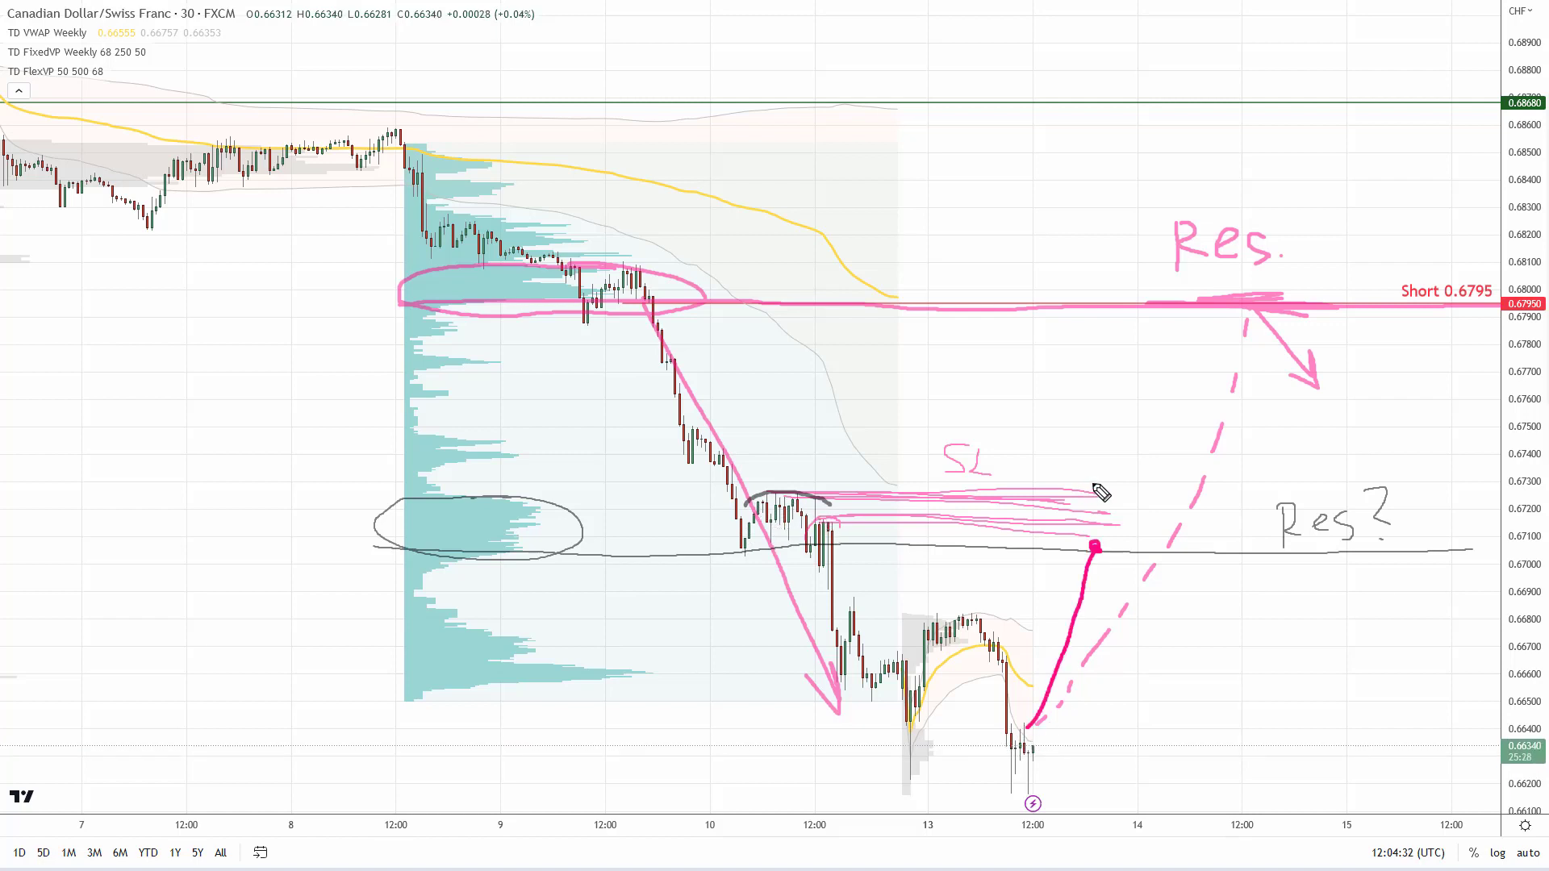
{"action": "mouse_move", "coordinate": [1112, 494]}
{"action": "left_mouse_down"}
{"action": "mouse_move", "coordinate": [1081, 480]}
{"action": "mouse_move", "coordinate": [1134, 544]}
{"action": "mouse_move", "coordinate": [1098, 481]}
{"action": "left_mouse_up"}
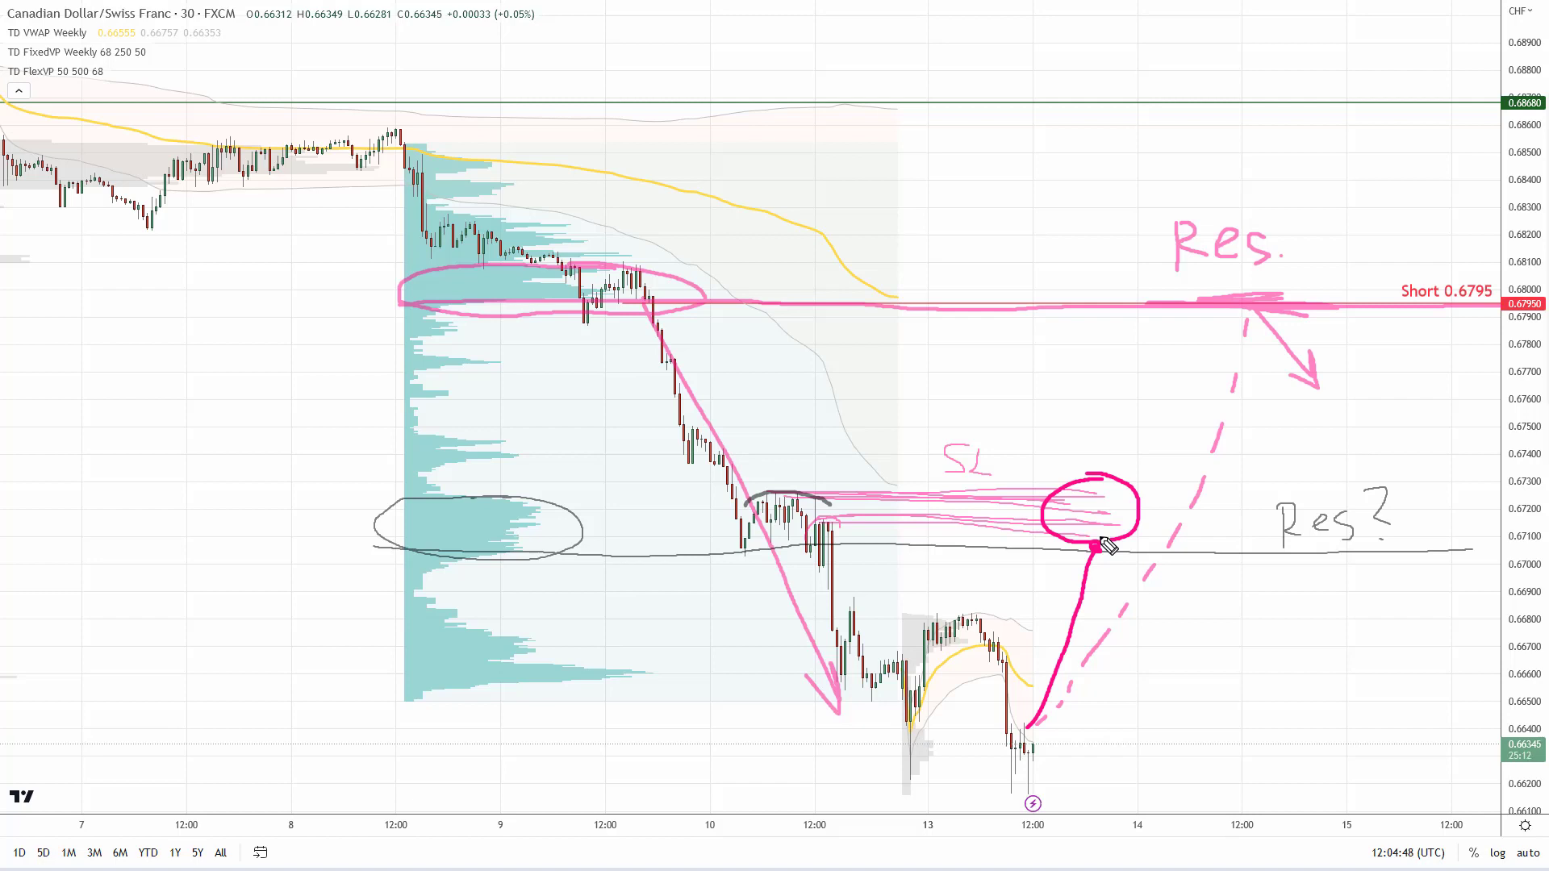
{"action": "left_click_drag", "start_coordinate": [1095, 550], "coordinate": [1103, 474]}
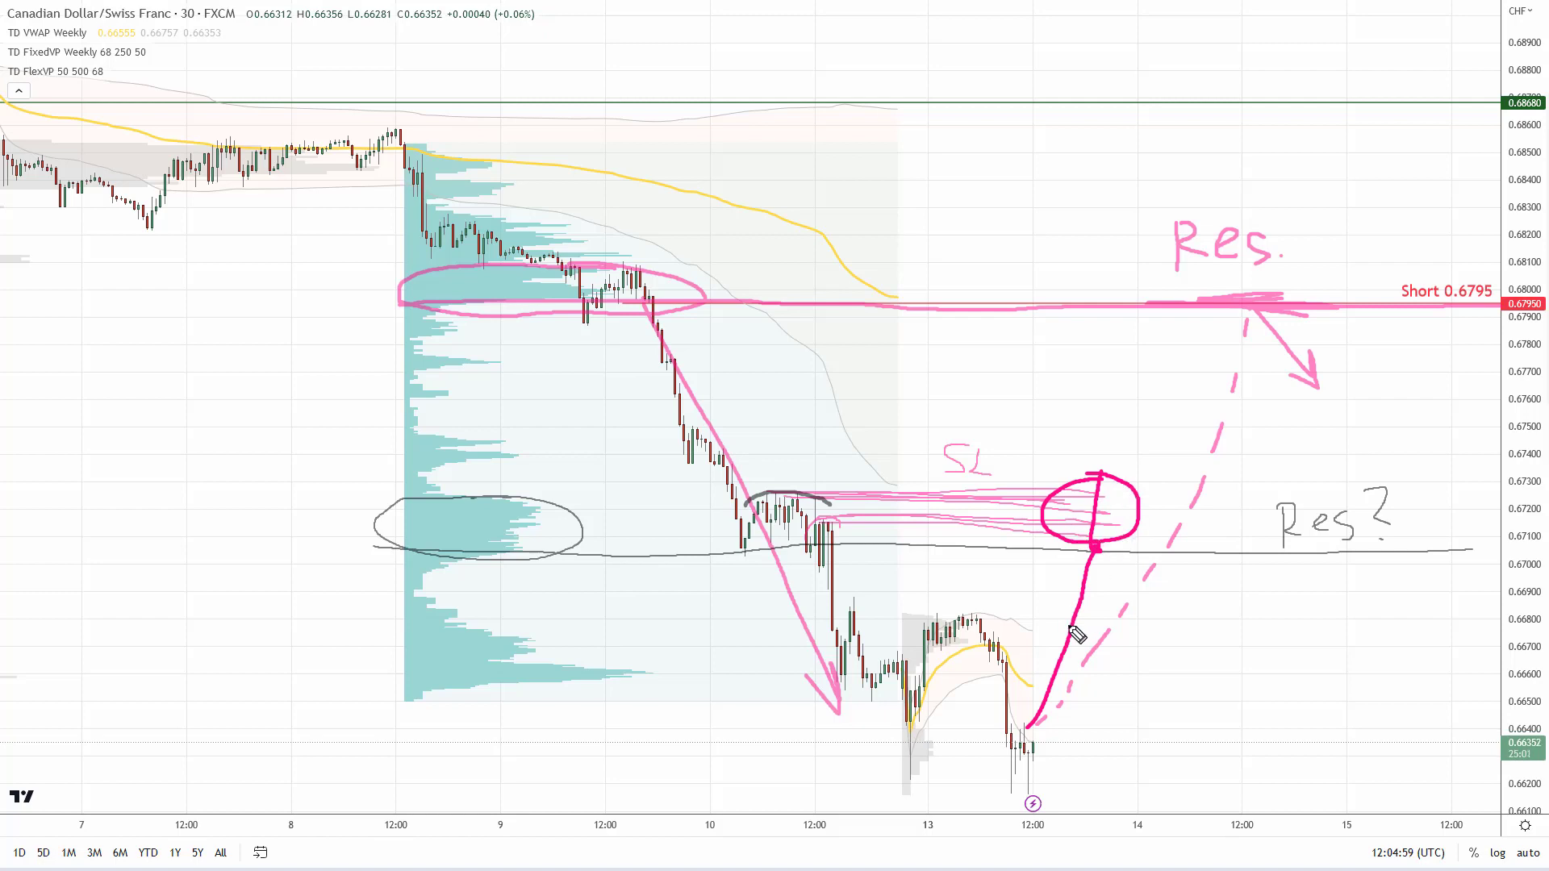
{"action": "mouse_move", "coordinate": [1103, 510]}
{"action": "left_mouse_down"}
{"action": "mouse_move", "coordinate": [1105, 451]}
{"action": "mouse_move", "coordinate": [1118, 466]}
{"action": "left_mouse_up"}
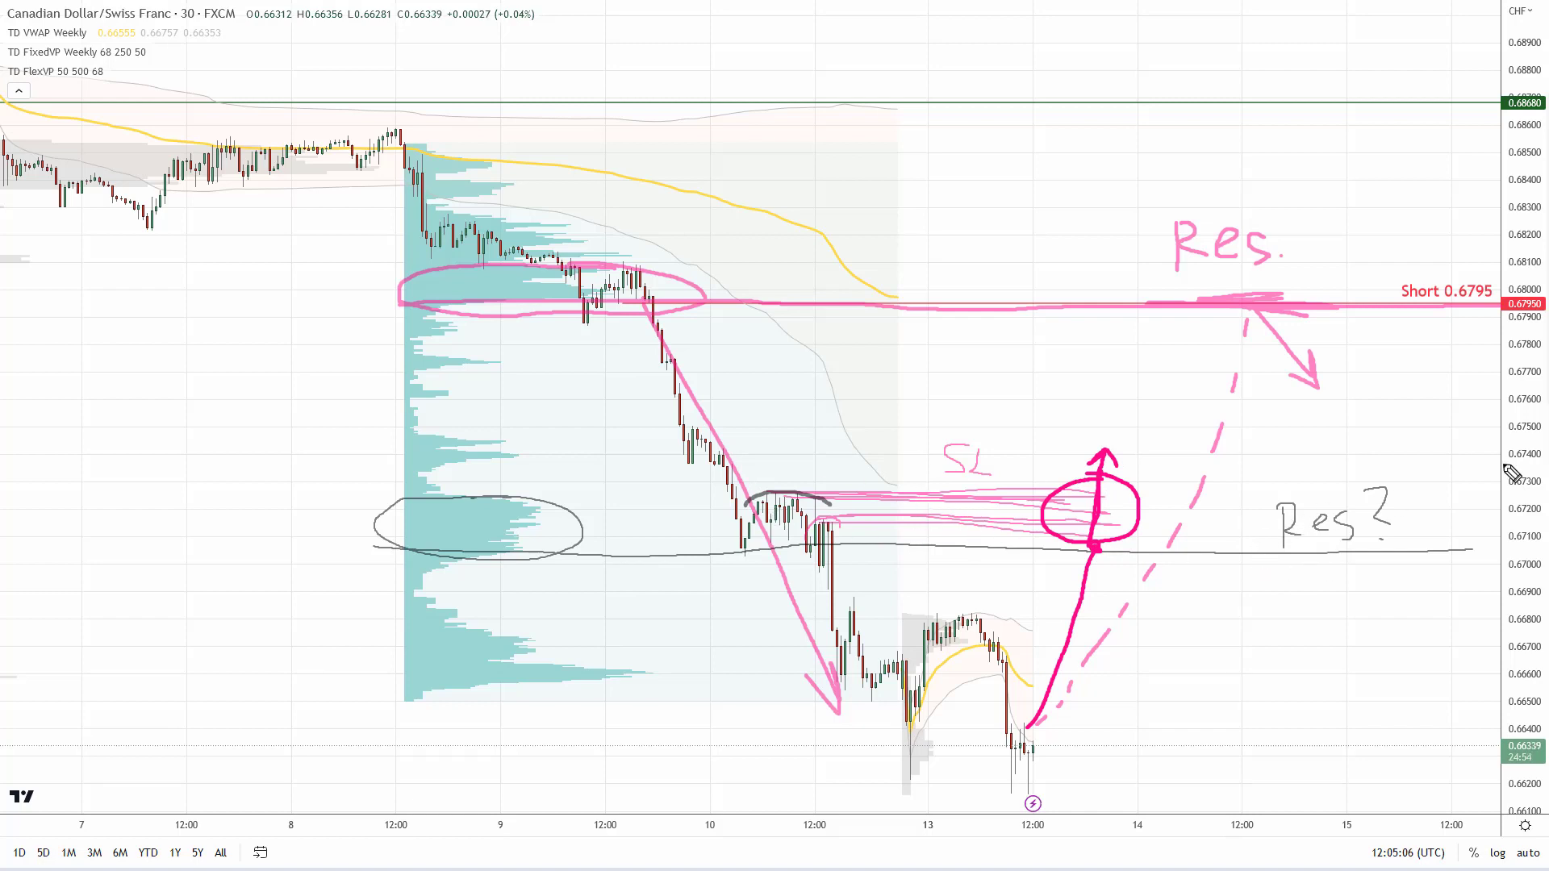
Emphasize the lower resistance in black by circling "Res?", the volume cluster and the price consolidation, and thickening the horizontal line
{"action": "mouse_move", "coordinate": [1332, 482]}
{"action": "left_mouse_down"}
{"action": "mouse_move", "coordinate": [1265, 544]}
{"action": "mouse_move", "coordinate": [1361, 489]}
{"action": "left_mouse_up"}
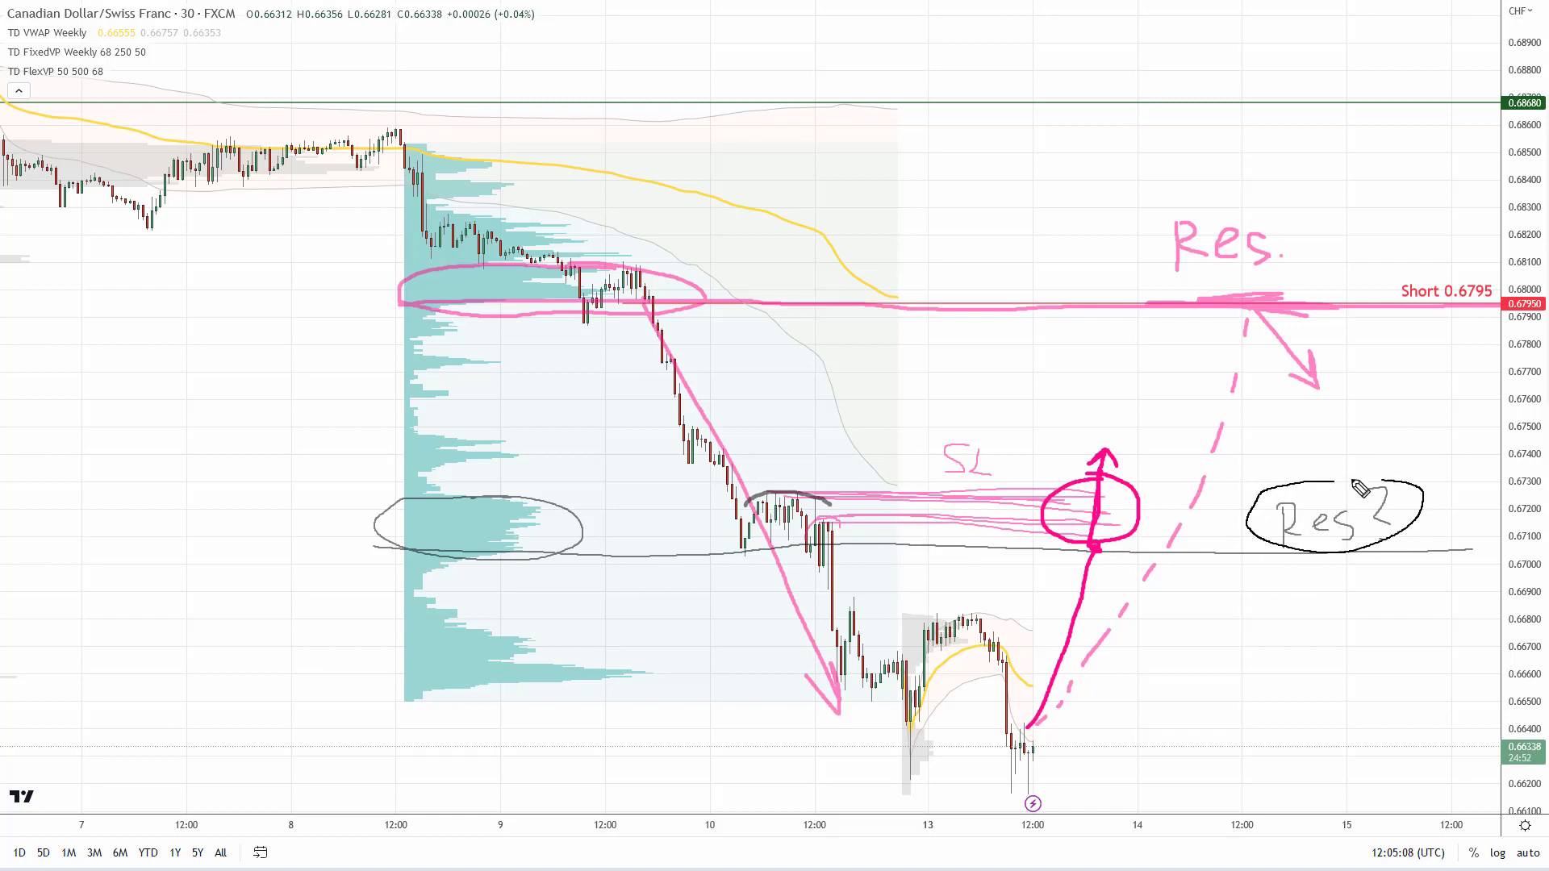
{"action": "left_click_drag", "start_coordinate": [715, 546], "coordinate": [1392, 556]}
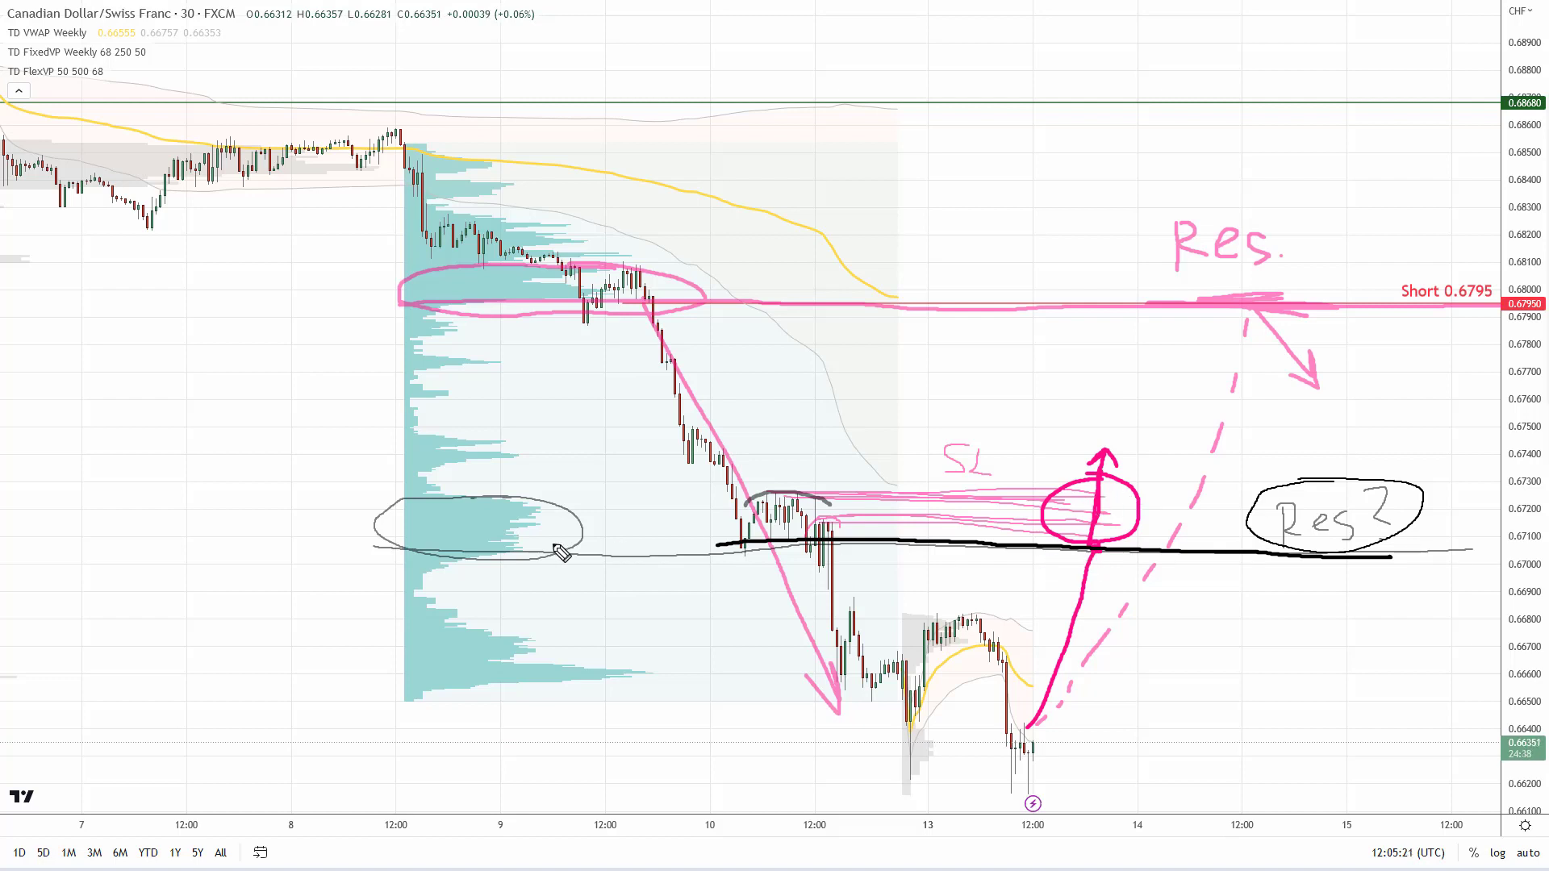
{"action": "mouse_move", "coordinate": [507, 494]}
{"action": "left_mouse_down"}
{"action": "mouse_move", "coordinate": [370, 534]}
{"action": "mouse_move", "coordinate": [571, 510]}
{"action": "mouse_move", "coordinate": [423, 488]}
{"action": "left_mouse_up"}
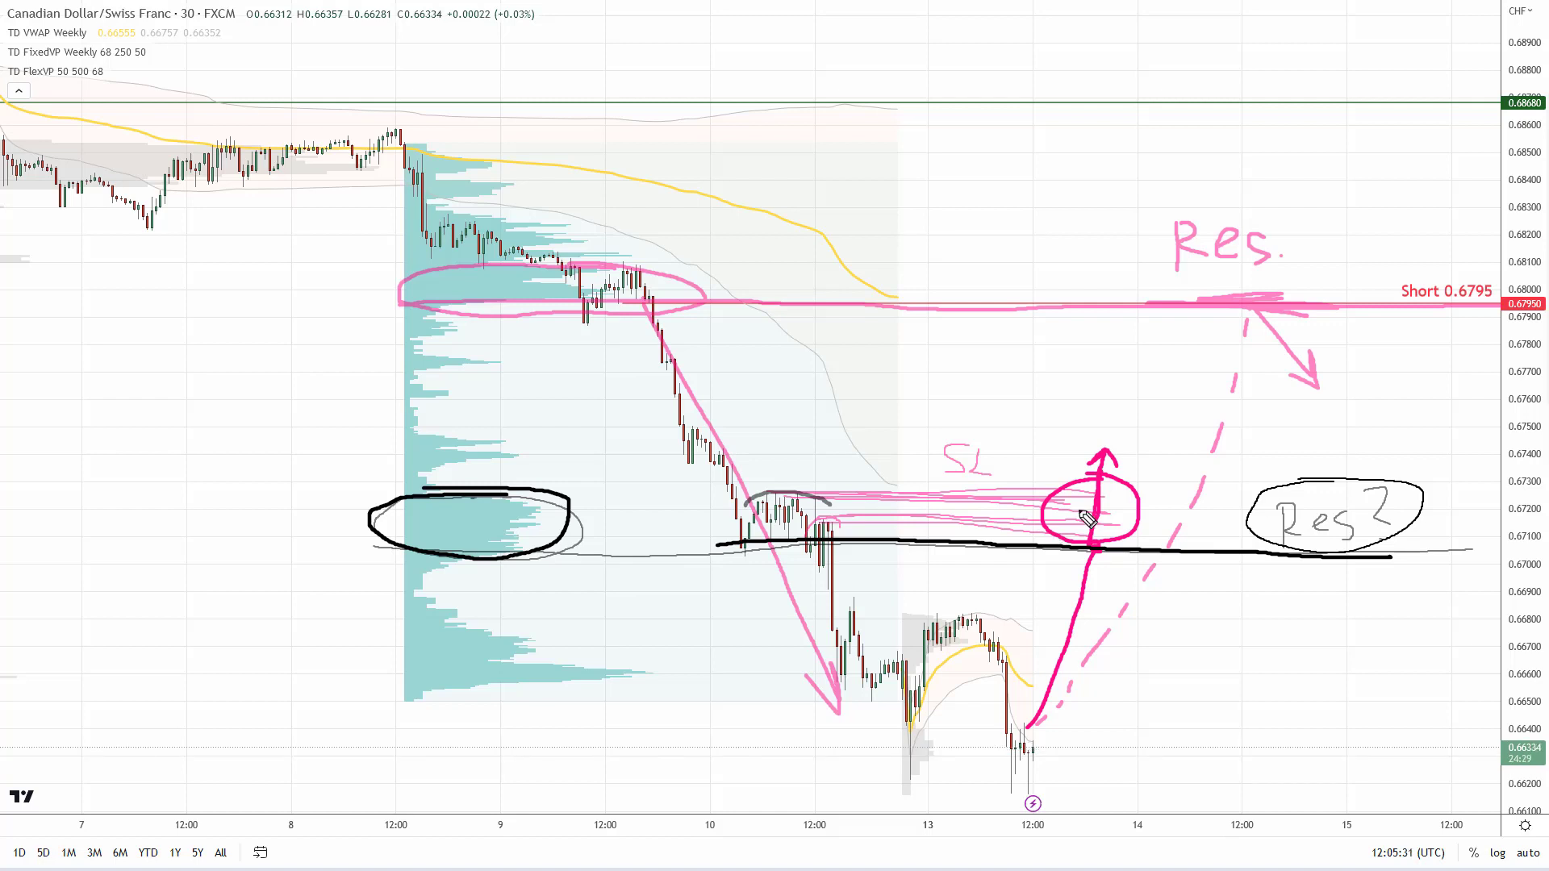
{"action": "mouse_move", "coordinate": [869, 484]}
{"action": "left_mouse_down"}
{"action": "mouse_move", "coordinate": [809, 482]}
{"action": "mouse_move", "coordinate": [901, 546]}
{"action": "mouse_move", "coordinate": [783, 488]}
{"action": "mouse_move", "coordinate": [743, 523]}
{"action": "left_mouse_up"}
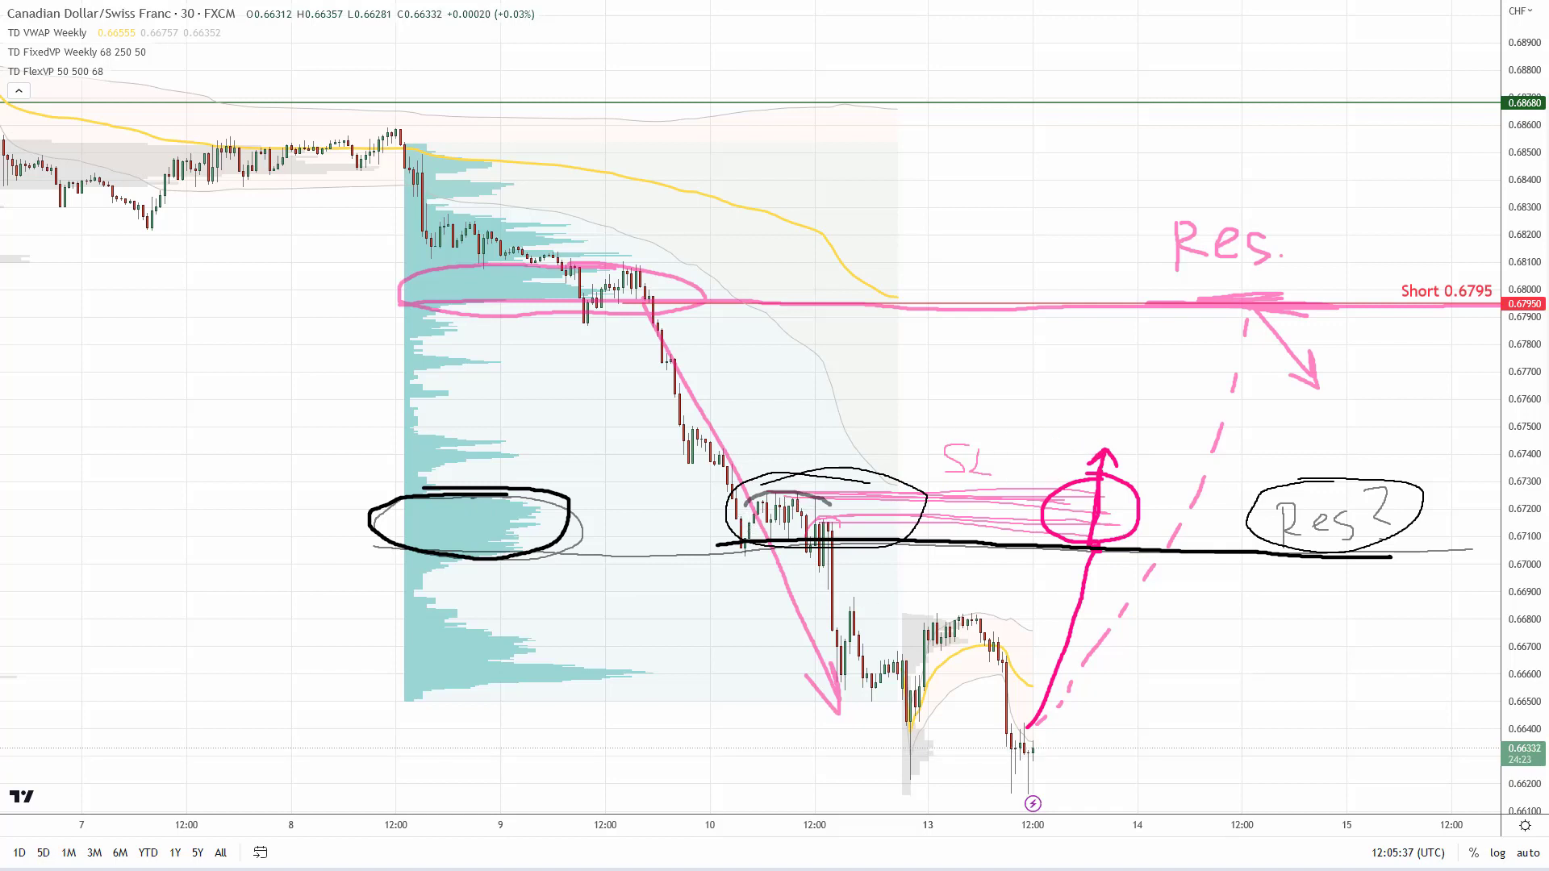
Clear the annotations and open the EURCAD chart
{"action": "key", "text": "Escape"}
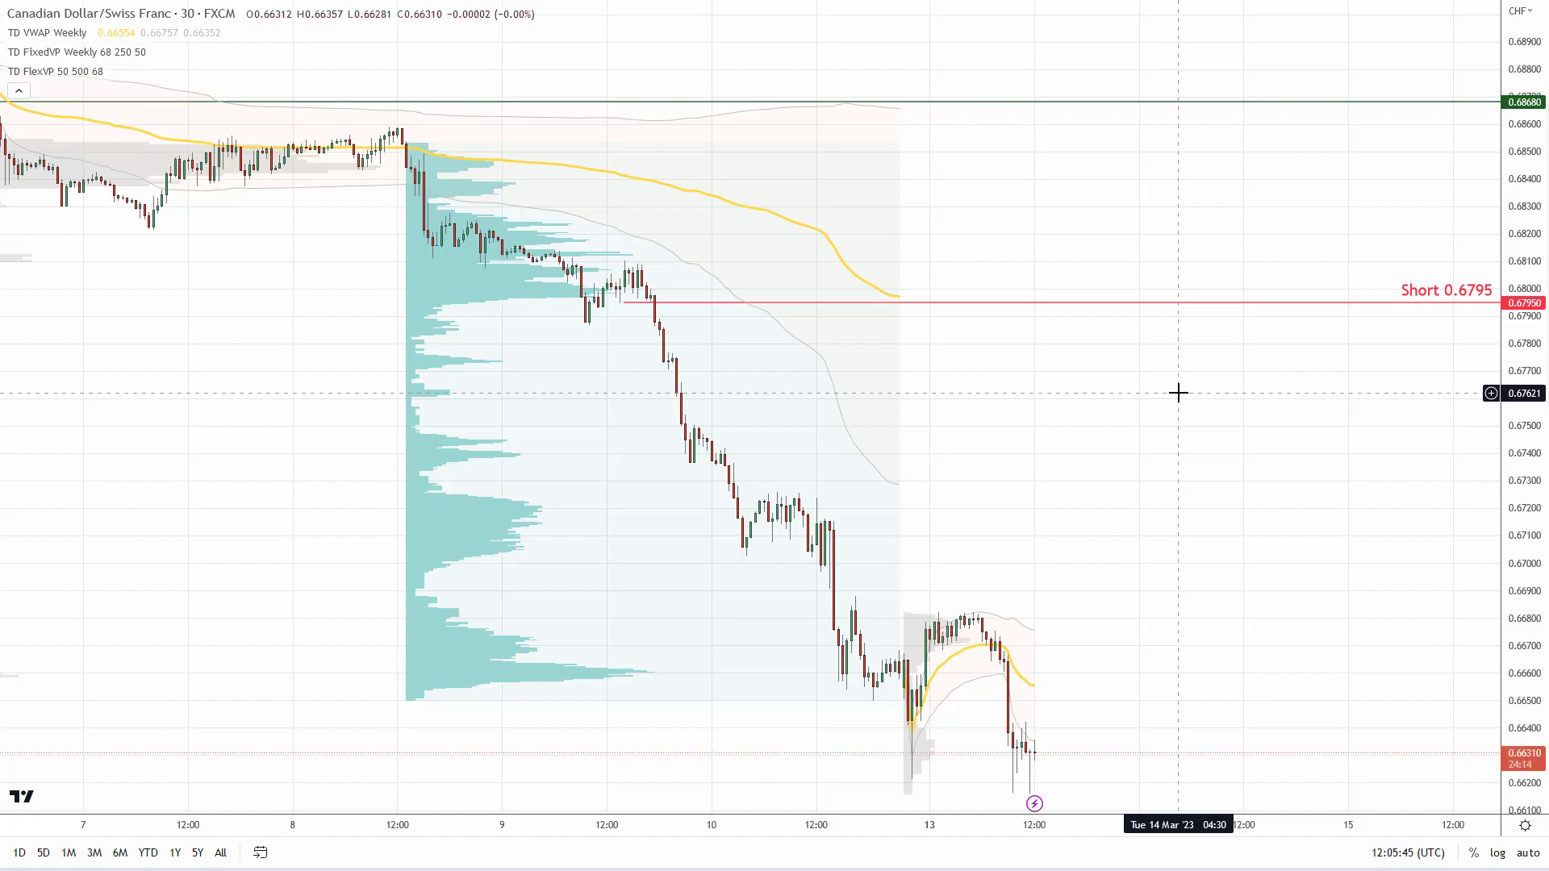
{"action": "type", "text": "EURCAD"}
{"action": "key", "text": "Return"}
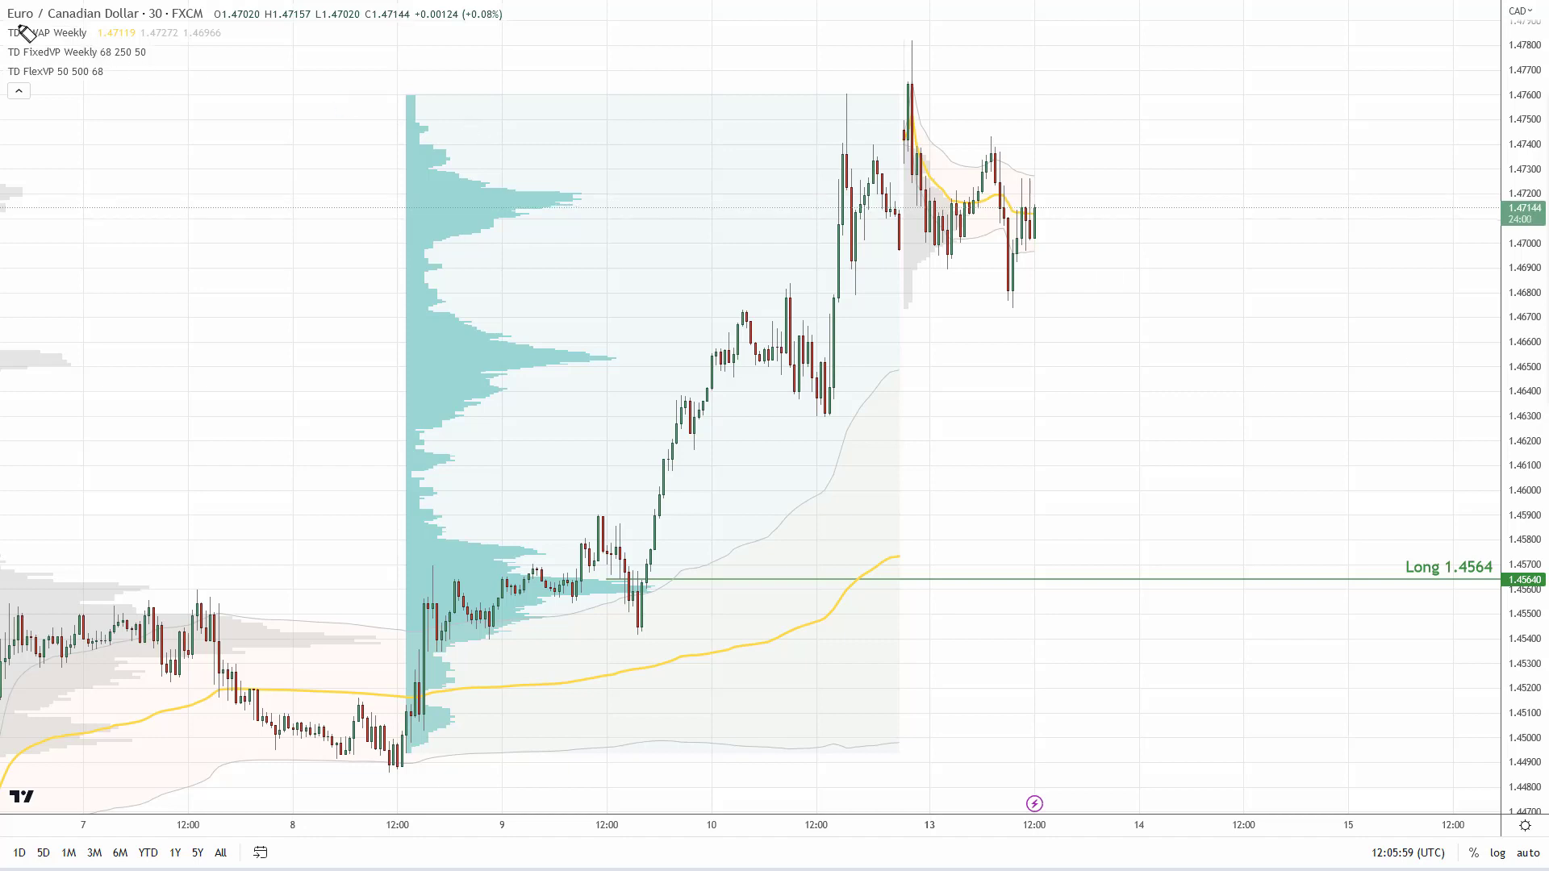
Underline the pair's name in pink, and circle the "Long 1.4564" label in blue with a stroke along its level line
{"action": "left_click_drag", "start_coordinate": [6, 24], "coordinate": [290, 34]}
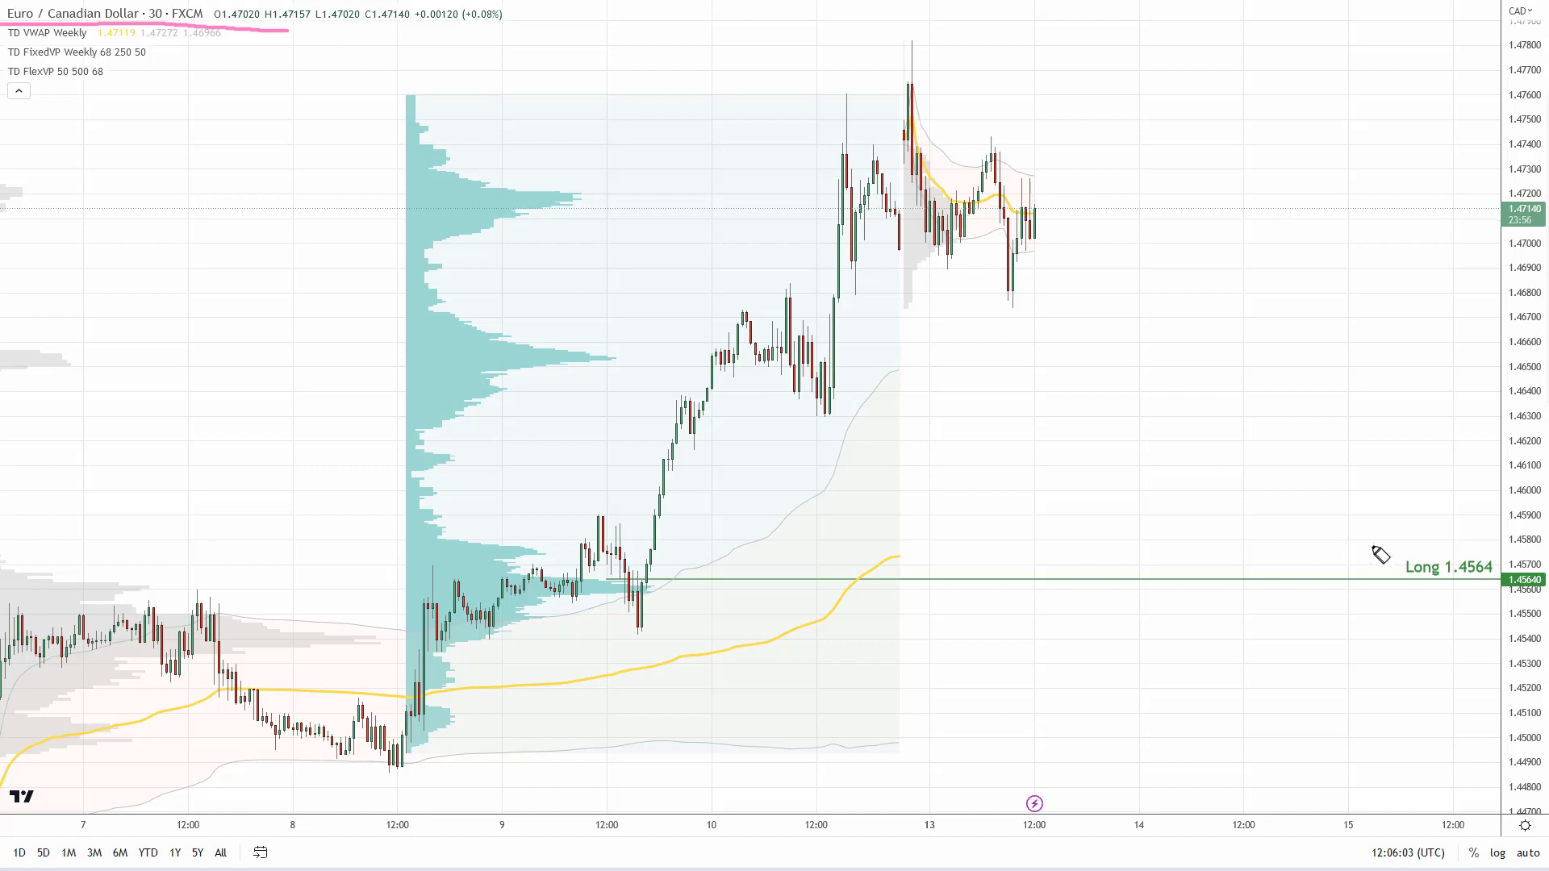
{"action": "mouse_move", "coordinate": [1456, 542]}
{"action": "left_mouse_down"}
{"action": "mouse_move", "coordinate": [1393, 547]}
{"action": "mouse_move", "coordinate": [1479, 543]}
{"action": "mouse_move", "coordinate": [1441, 539]}
{"action": "left_mouse_up"}
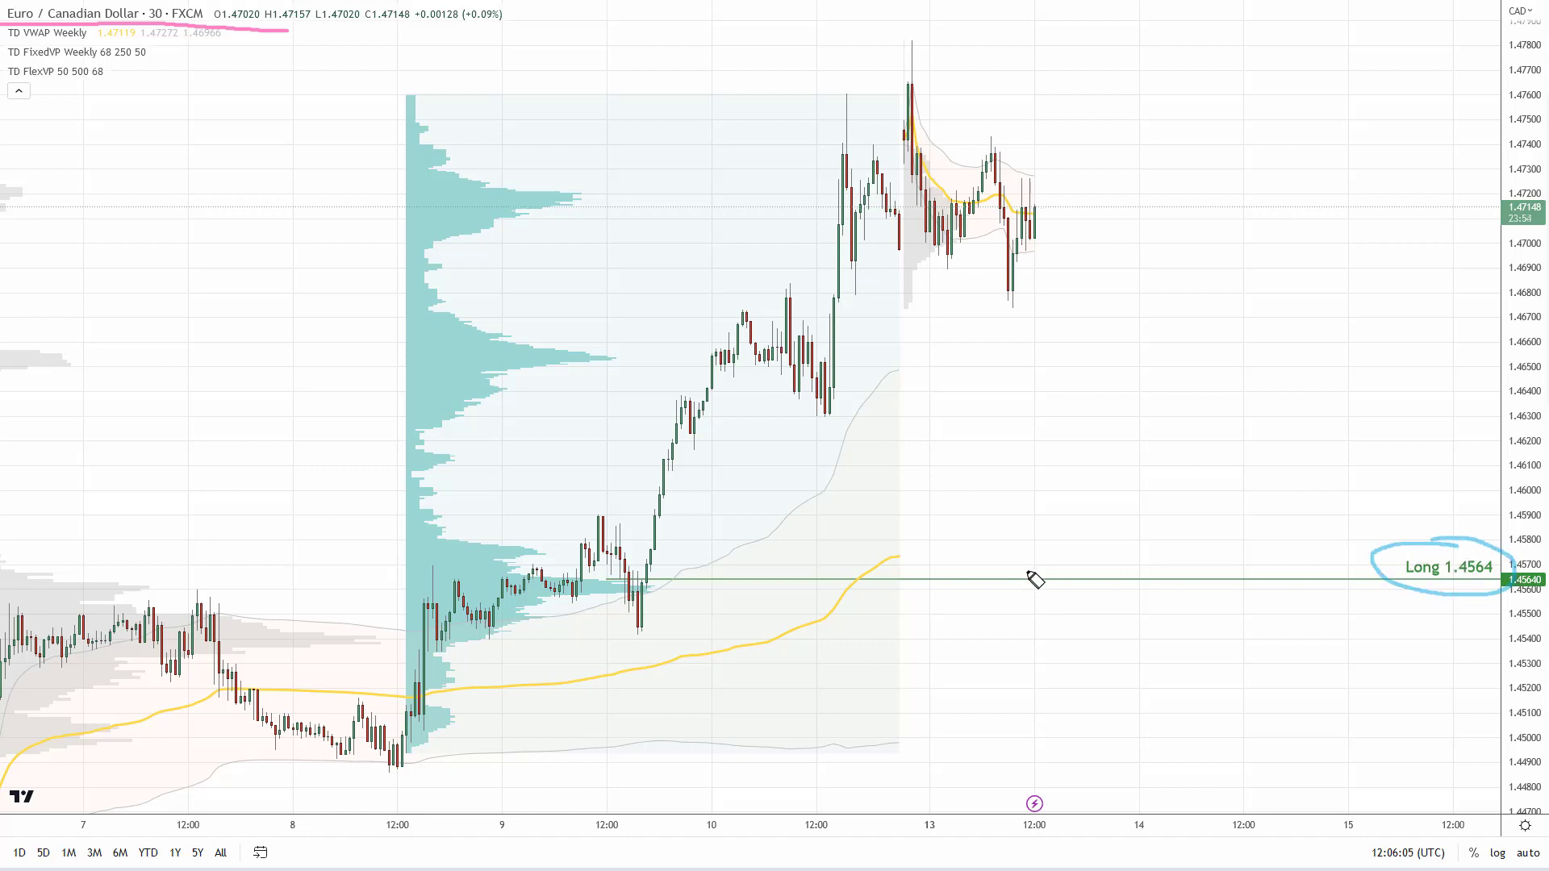
{"action": "left_click_drag", "start_coordinate": [643, 582], "coordinate": [1505, 581]}
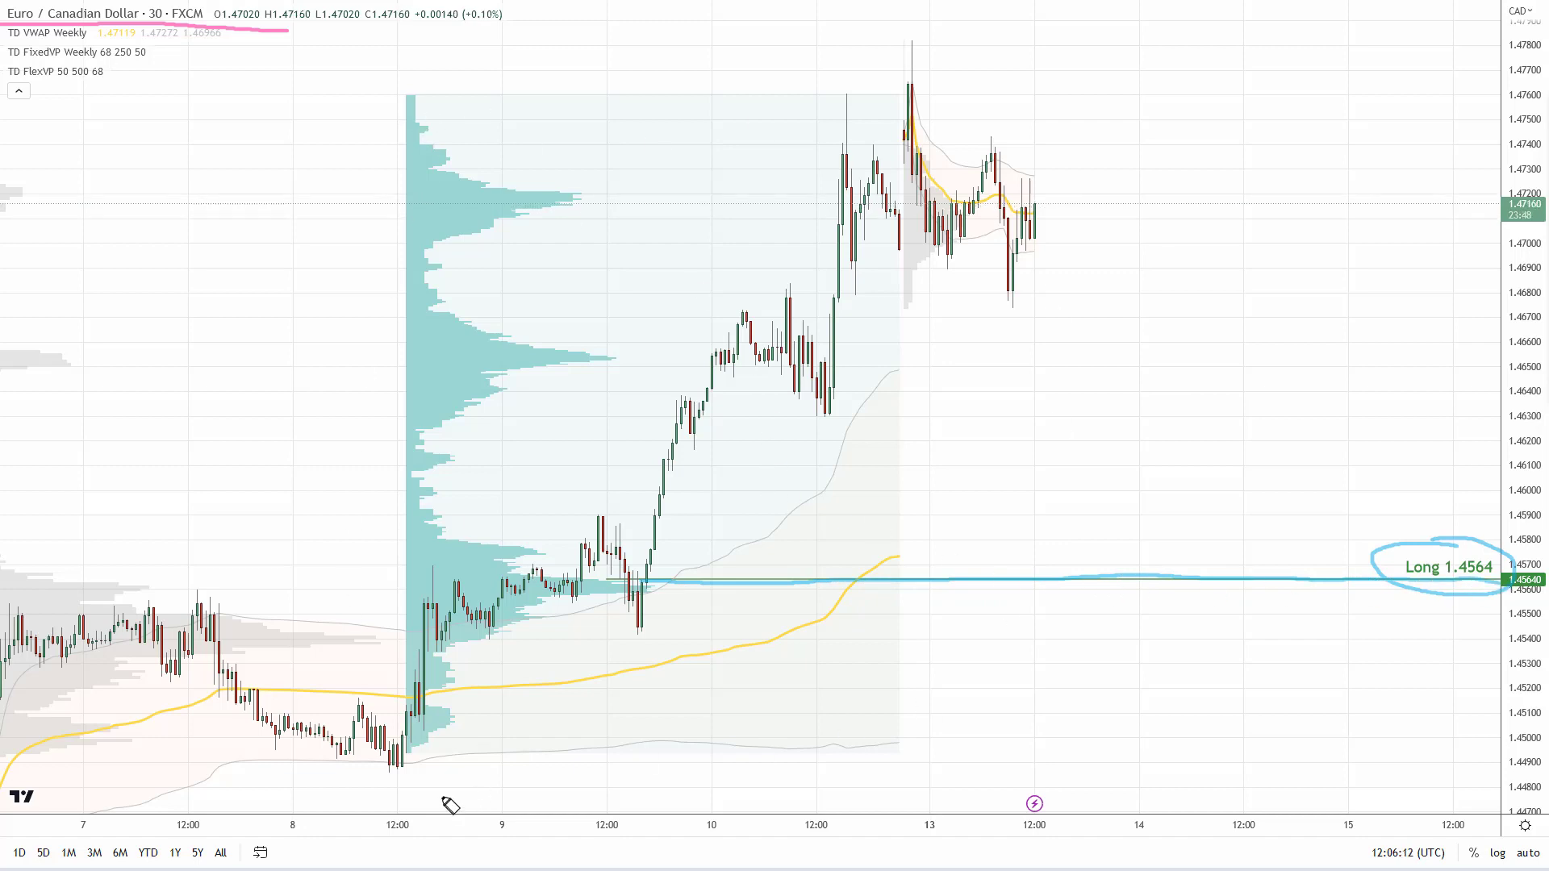
Box the rally with an arrow along it, and circle the heavy-volume zone at 1.4564 with a second upward arrow
{"action": "mouse_move", "coordinate": [358, 769]}
{"action": "left_mouse_down"}
{"action": "mouse_move", "coordinate": [395, 749]}
{"action": "mouse_move", "coordinate": [892, 102]}
{"action": "mouse_move", "coordinate": [890, 147]}
{"action": "left_mouse_up"}
{"action": "left_click_drag", "start_coordinate": [431, 77], "coordinate": [394, 547]}
{"action": "mouse_move", "coordinate": [398, 601]}
{"action": "left_mouse_down"}
{"action": "mouse_move", "coordinate": [926, 787]}
{"action": "mouse_move", "coordinate": [778, 91]}
{"action": "mouse_move", "coordinate": [423, 79]}
{"action": "left_mouse_up"}
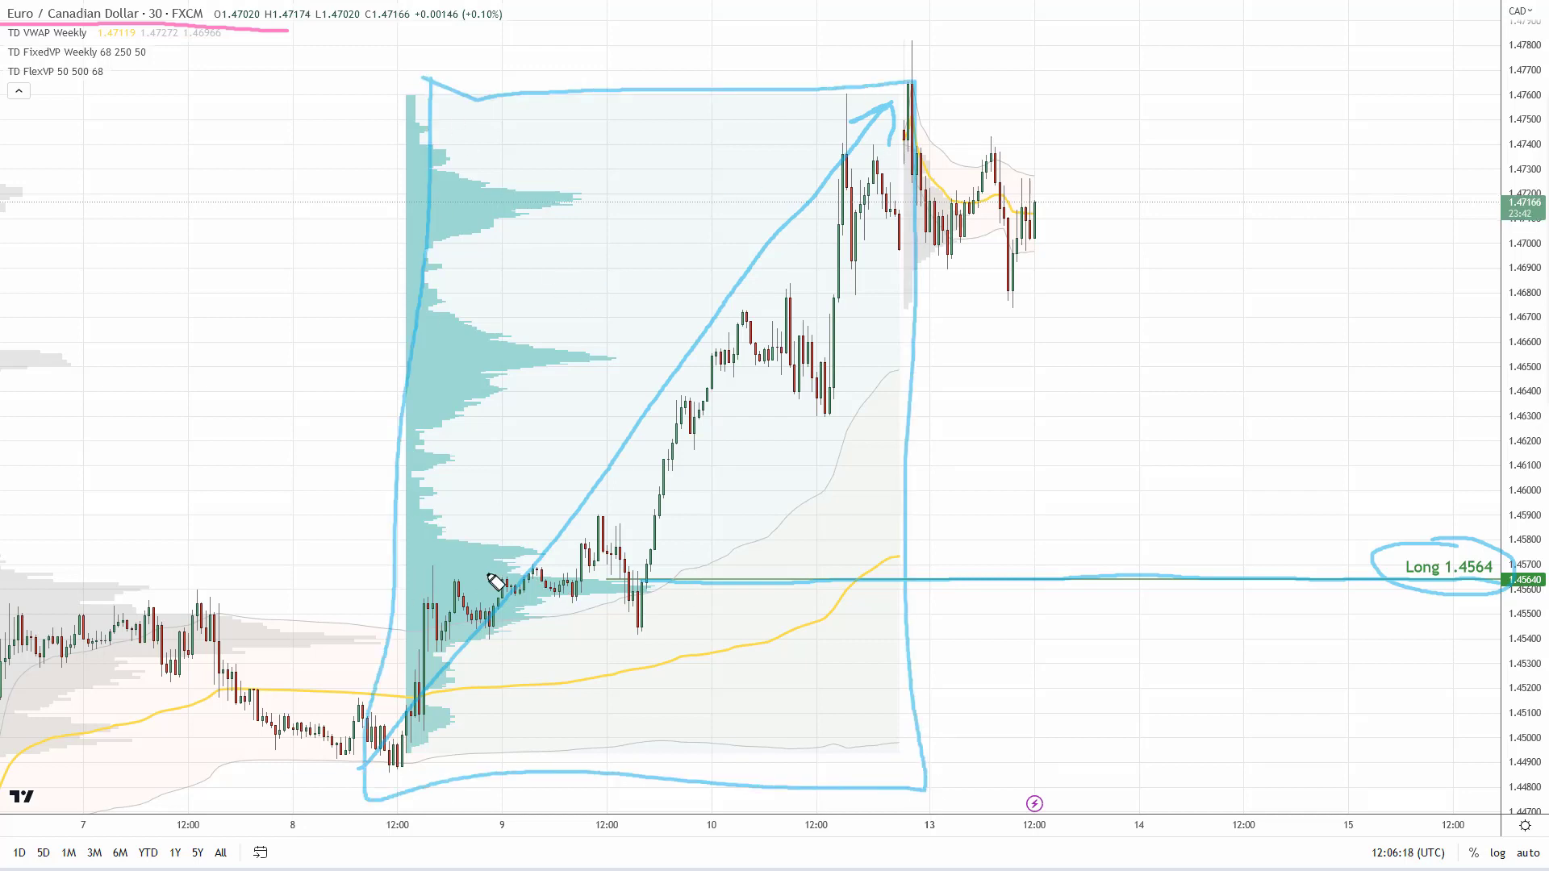
{"action": "mouse_move", "coordinate": [557, 571]}
{"action": "left_mouse_down"}
{"action": "mouse_move", "coordinate": [427, 585]}
{"action": "mouse_move", "coordinate": [511, 614]}
{"action": "mouse_move", "coordinate": [521, 571]}
{"action": "left_mouse_up"}
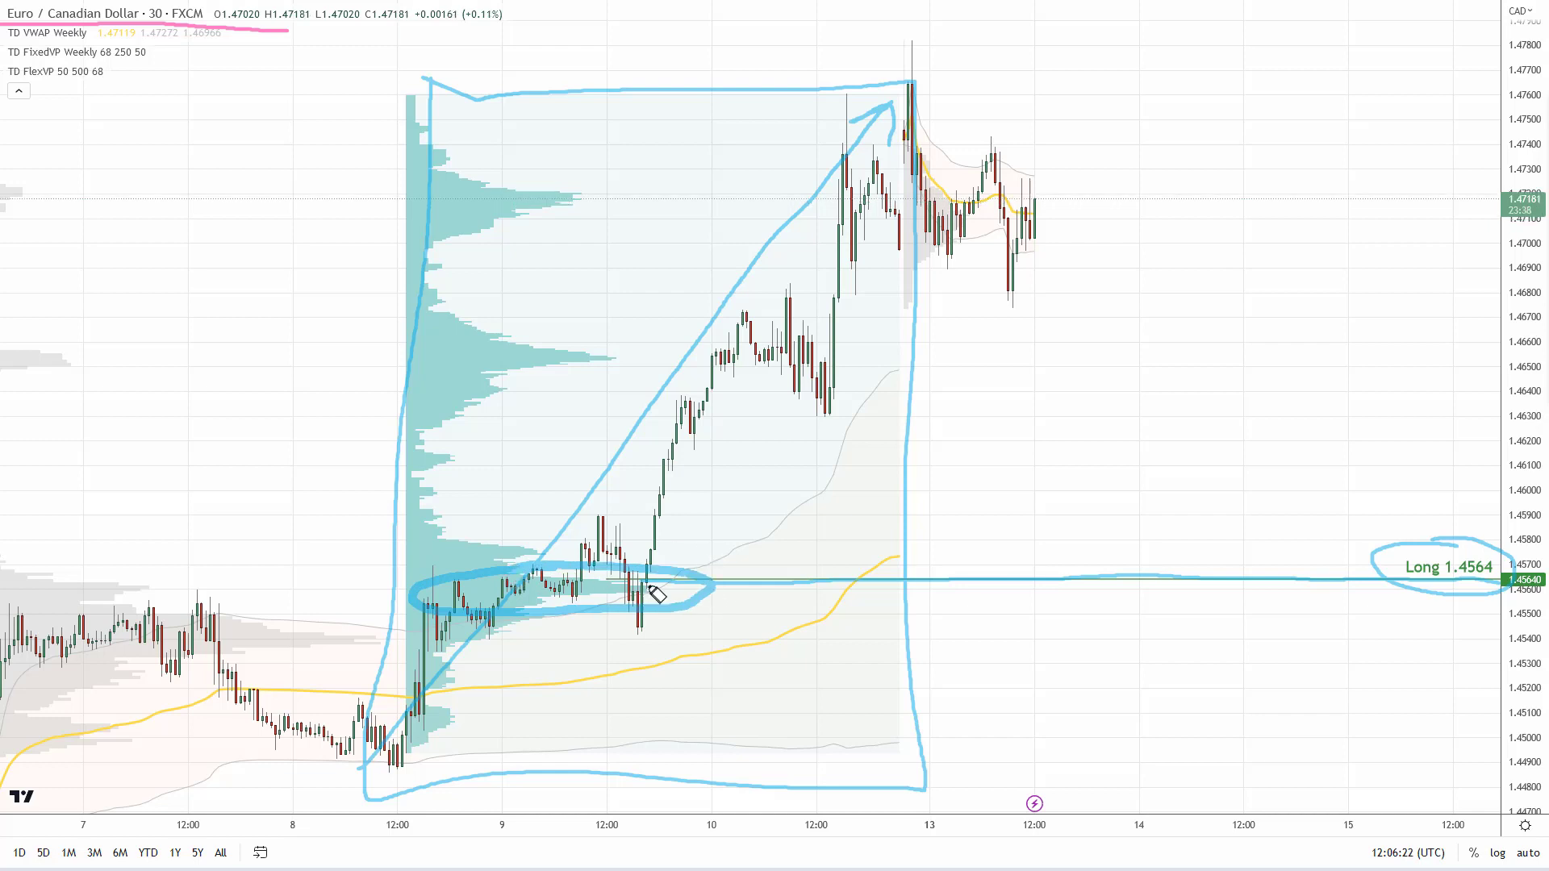
{"action": "mouse_move", "coordinate": [636, 589]}
{"action": "left_mouse_down"}
{"action": "mouse_move", "coordinate": [779, 349]}
{"action": "mouse_move", "coordinate": [821, 238]}
{"action": "mouse_move", "coordinate": [821, 271]}
{"action": "left_mouse_up"}
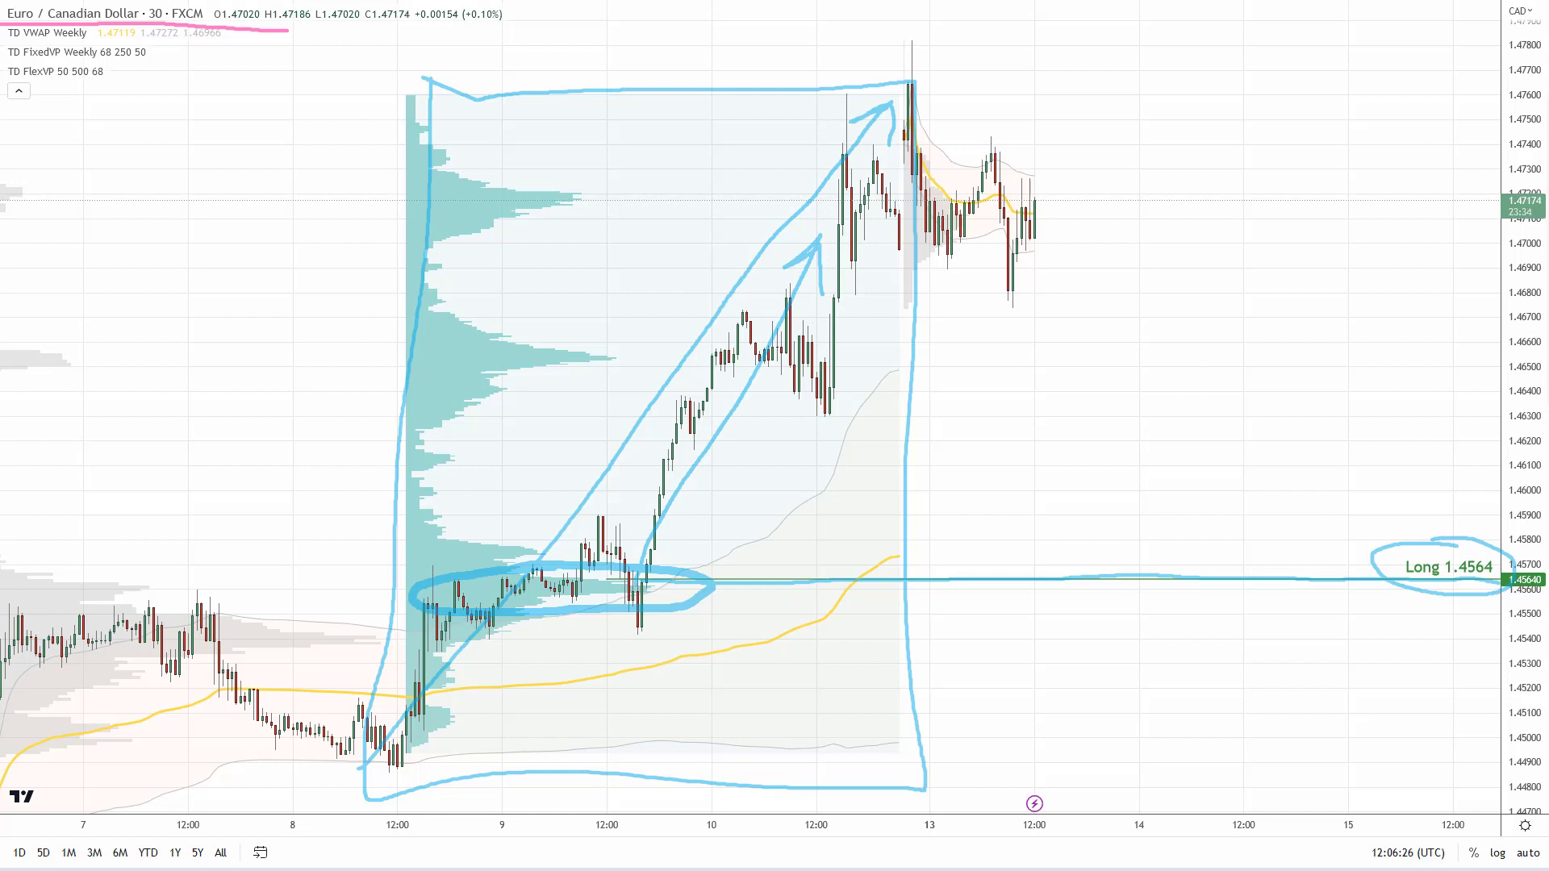
Clear the drawings, and circle the volume zone at 1.4564 again with one arrow up to the March 10 high
{"action": "key", "text": "Escape"}
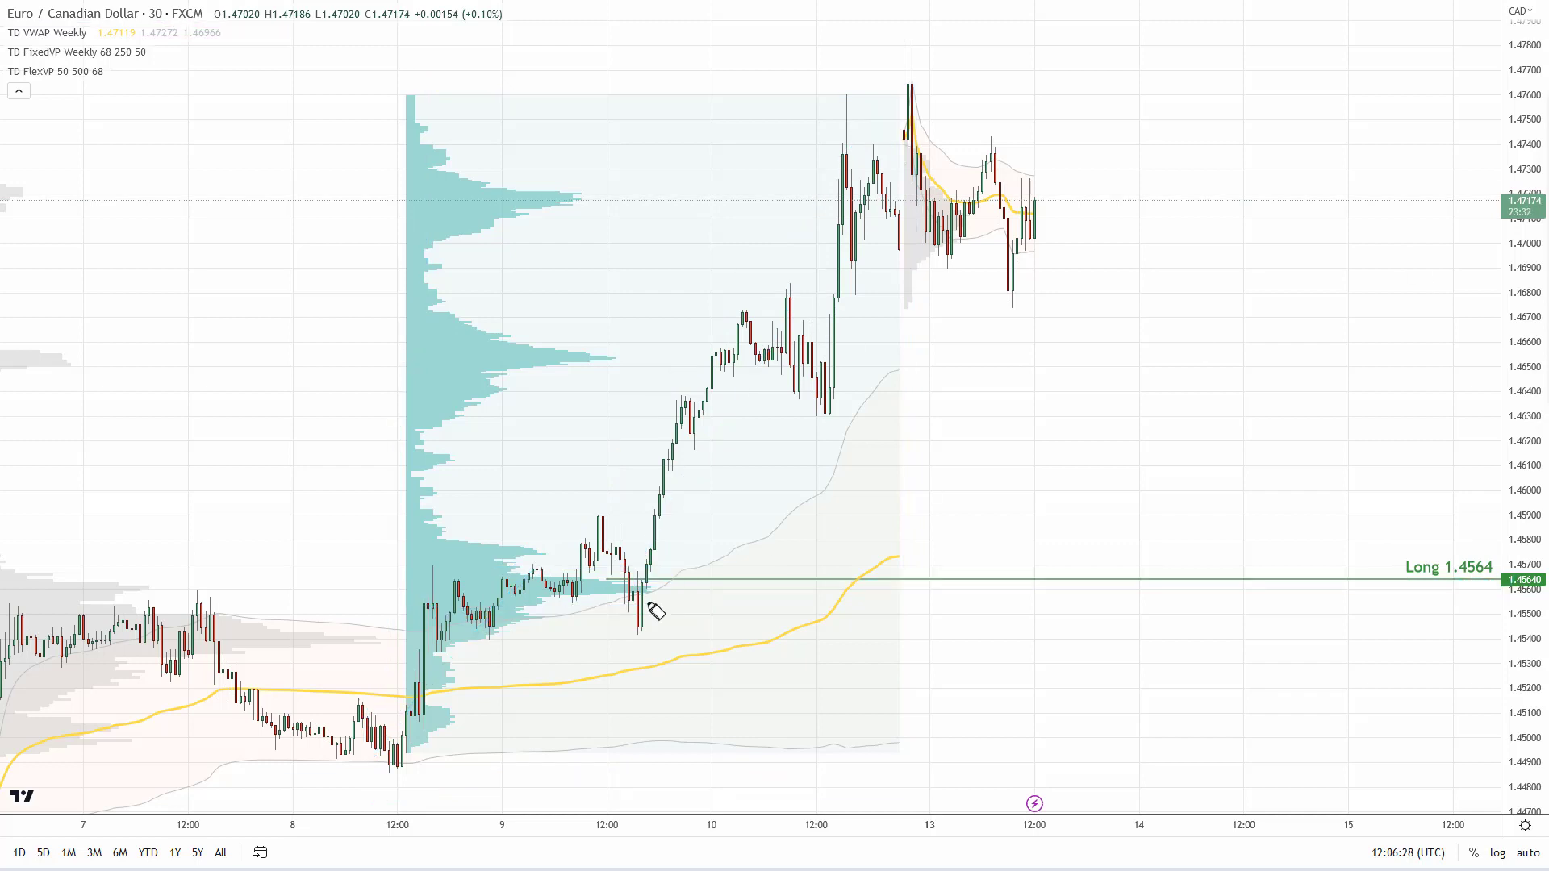
{"action": "mouse_move", "coordinate": [534, 581]}
{"action": "left_mouse_down"}
{"action": "mouse_move", "coordinate": [504, 578]}
{"action": "mouse_move", "coordinate": [452, 610]}
{"action": "mouse_move", "coordinate": [702, 589]}
{"action": "mouse_move", "coordinate": [521, 578]}
{"action": "left_mouse_up"}
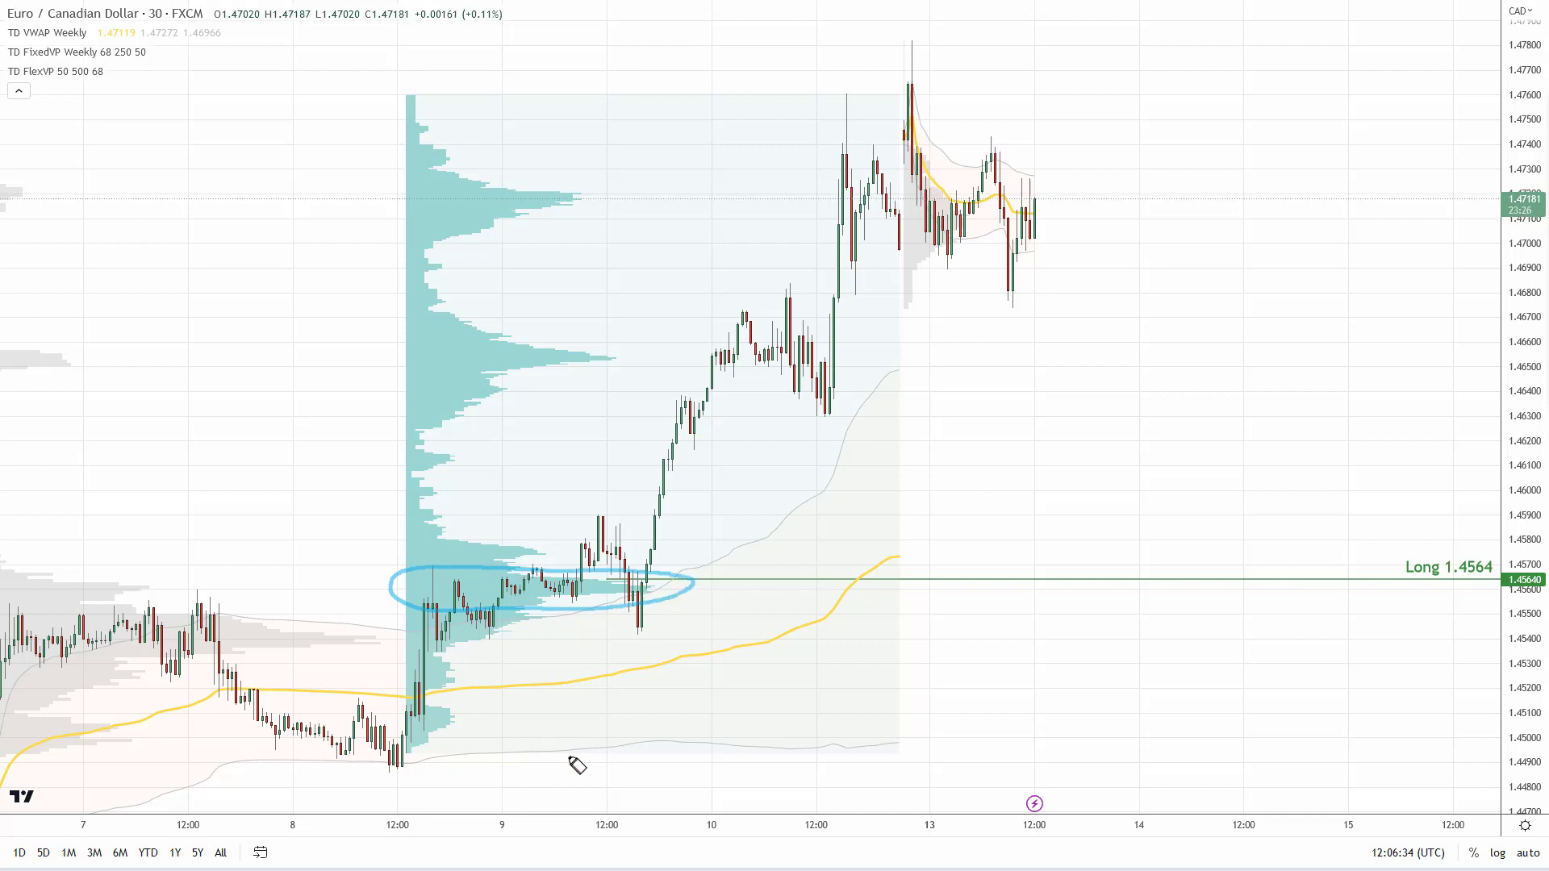
{"action": "mouse_move", "coordinate": [635, 585]}
{"action": "left_mouse_down"}
{"action": "mouse_move", "coordinate": [819, 128]}
{"action": "mouse_move", "coordinate": [846, 158]}
{"action": "left_mouse_up"}
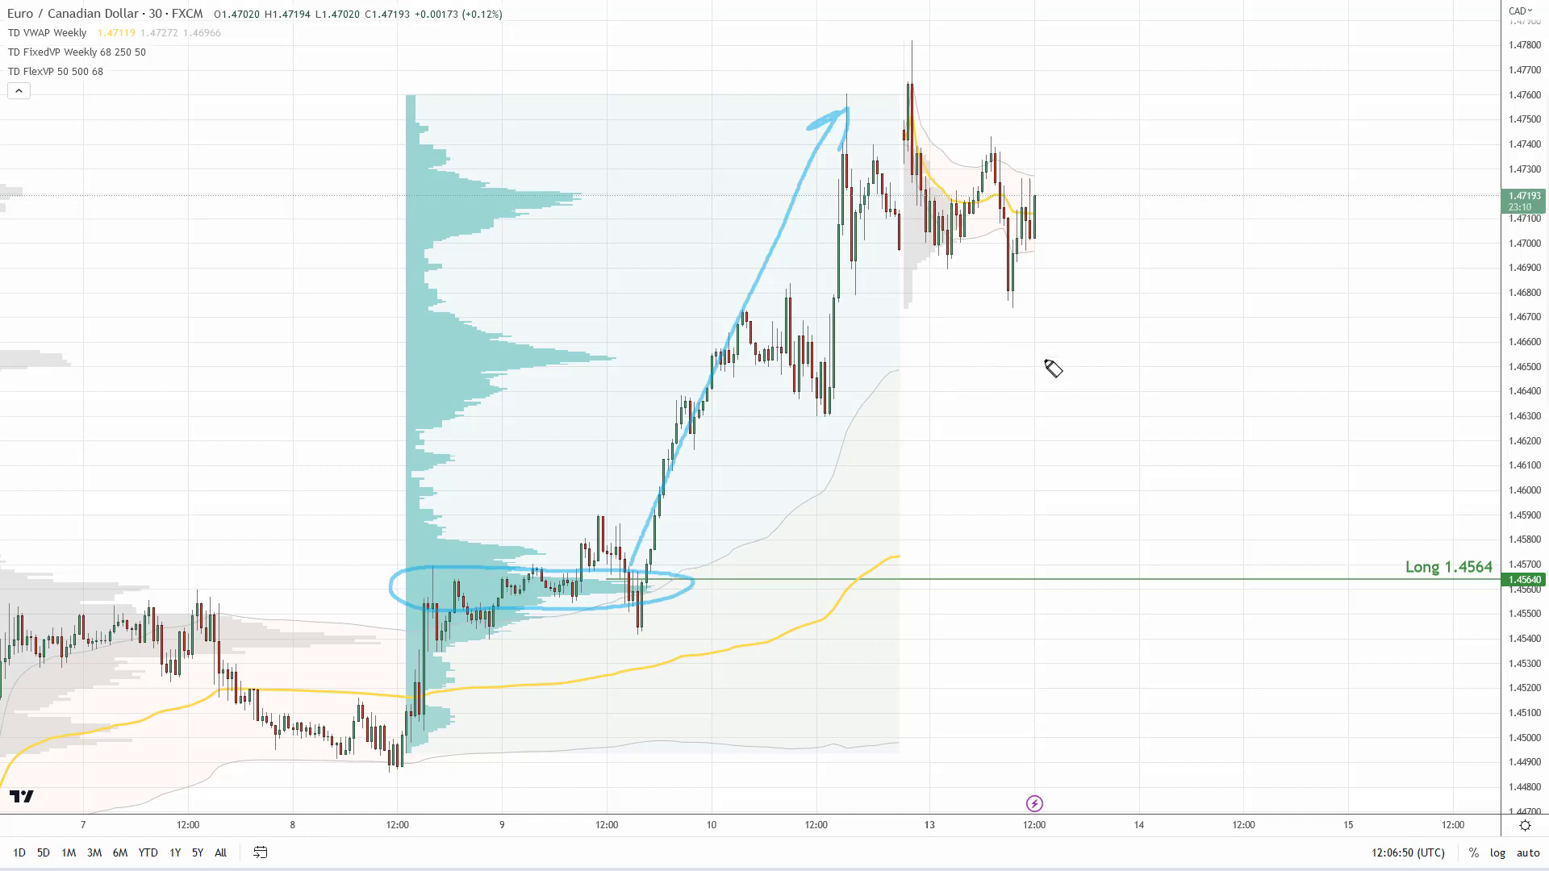
Sketch a dashed pullback to a line traced along 1.4564 with an upward bounce arrow, and label the touch point "Sup."
{"action": "mouse_move", "coordinate": [1065, 230]}
{"action": "left_mouse_down"}
{"action": "mouse_move", "coordinate": [1175, 371]}
{"action": "mouse_move", "coordinate": [1246, 577]}
{"action": "left_mouse_up"}
{"action": "left_click_drag", "start_coordinate": [652, 579], "coordinate": [1487, 593]}
{"action": "mouse_move", "coordinate": [1252, 580]}
{"action": "left_mouse_down"}
{"action": "mouse_move", "coordinate": [1335, 435]}
{"action": "mouse_move", "coordinate": [1347, 452]}
{"action": "left_mouse_up"}
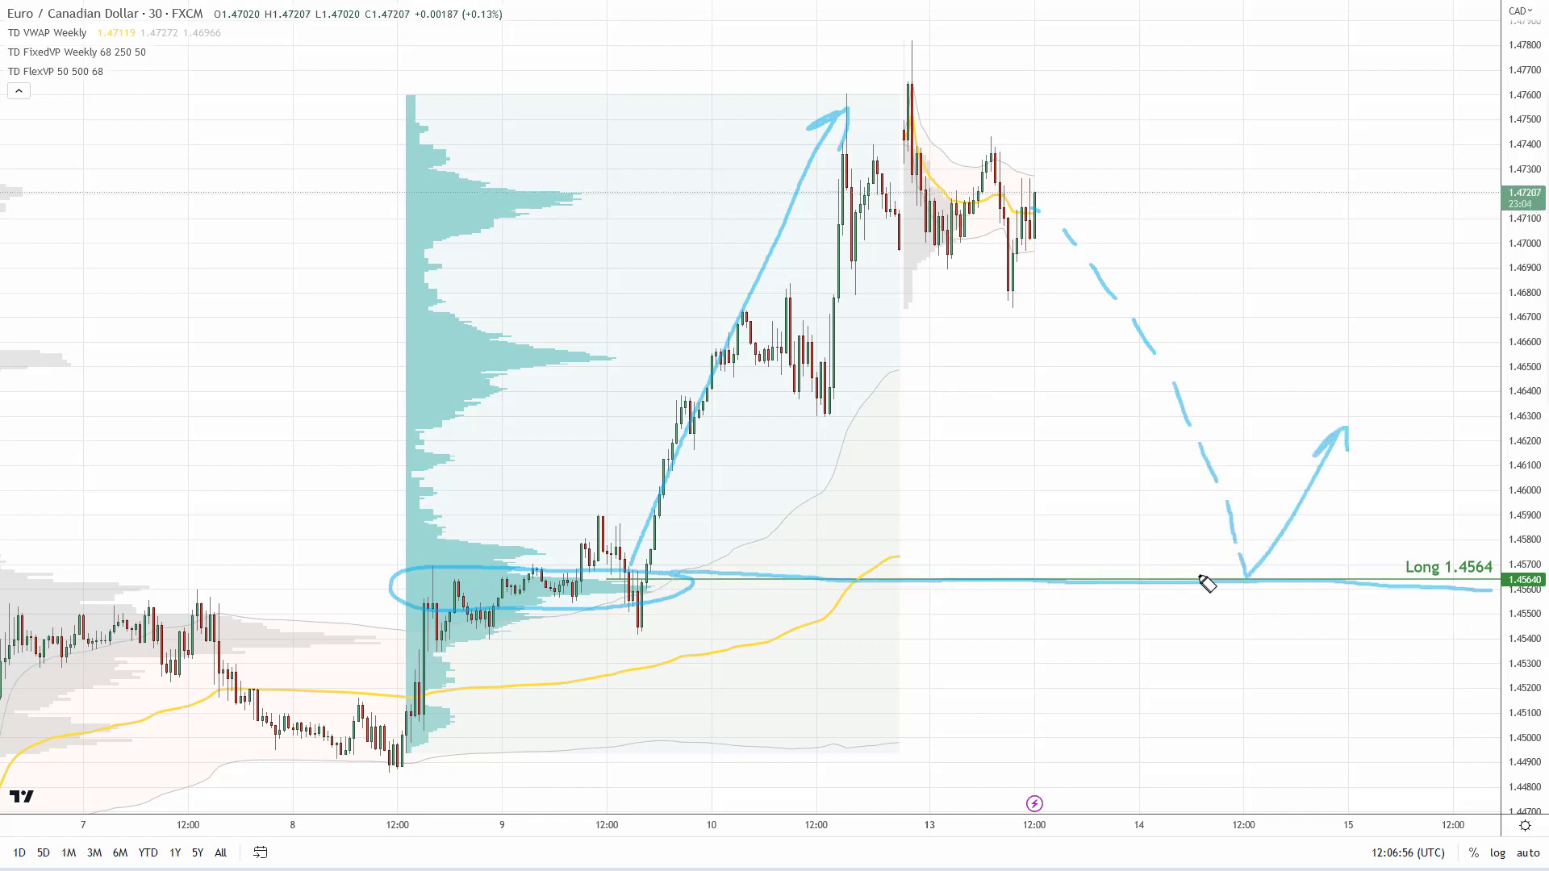
{"action": "mouse_move", "coordinate": [1230, 597]}
{"action": "left_mouse_down"}
{"action": "mouse_move", "coordinate": [1200, 638]}
{"action": "mouse_move", "coordinate": [1295, 621]}
{"action": "mouse_move", "coordinate": [1287, 643]}
{"action": "left_mouse_up"}
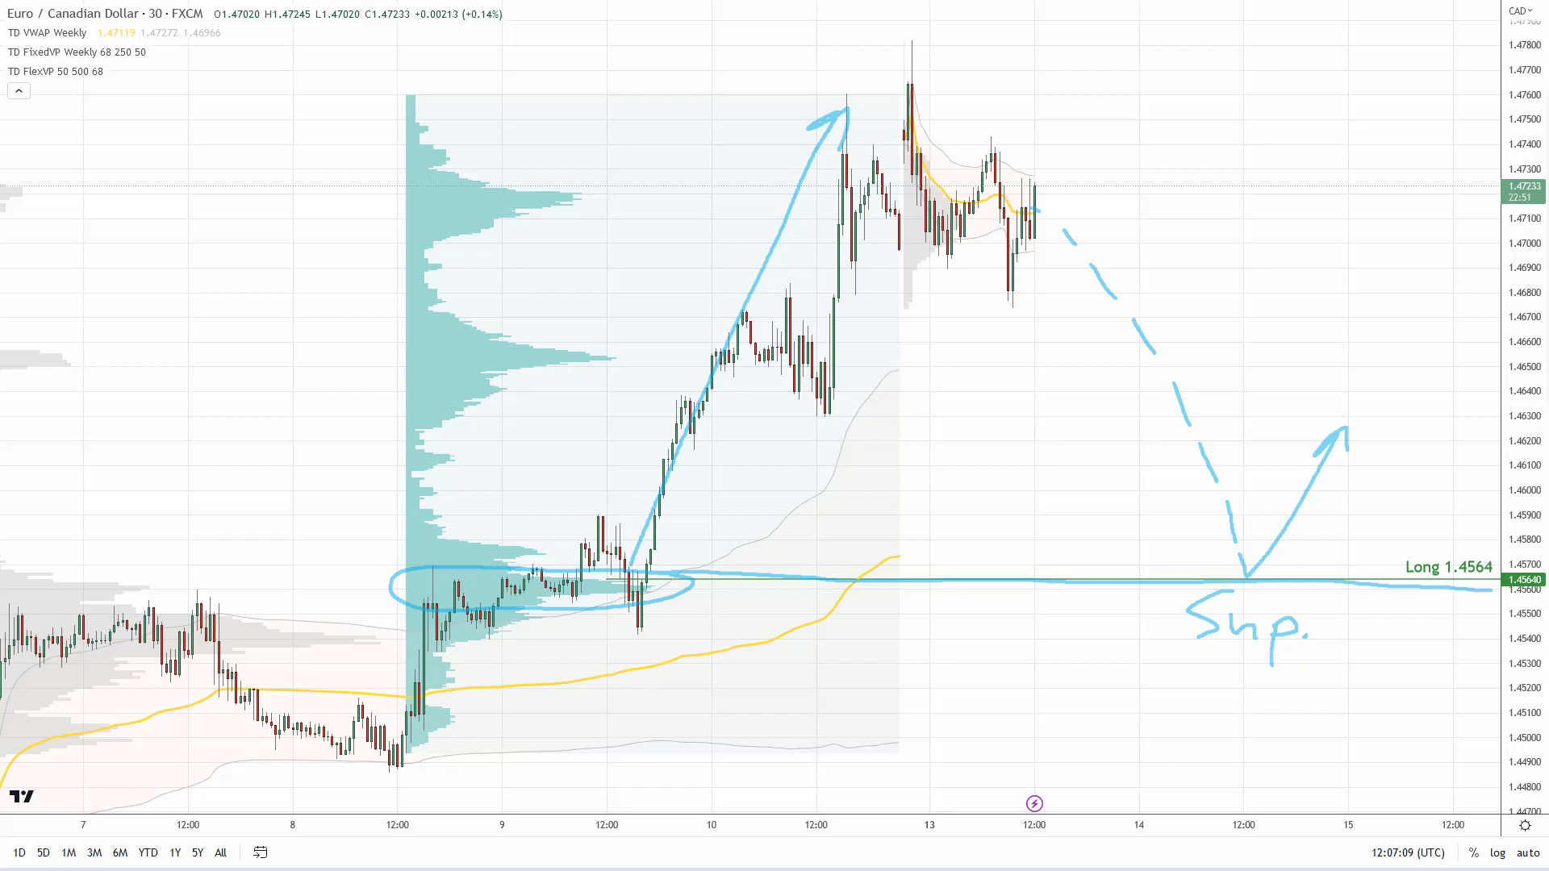
Clear the drawings and extend the 1.4564 level back over the earlier price history with a yellow highlighter stroke
{"action": "key", "text": "Escape"}
{"action": "left_click_drag", "start_coordinate": [855, 817], "coordinate": [1162, 816]}
{"action": "left_click_drag", "start_coordinate": [1287, 723], "coordinate": [1064, 550]}
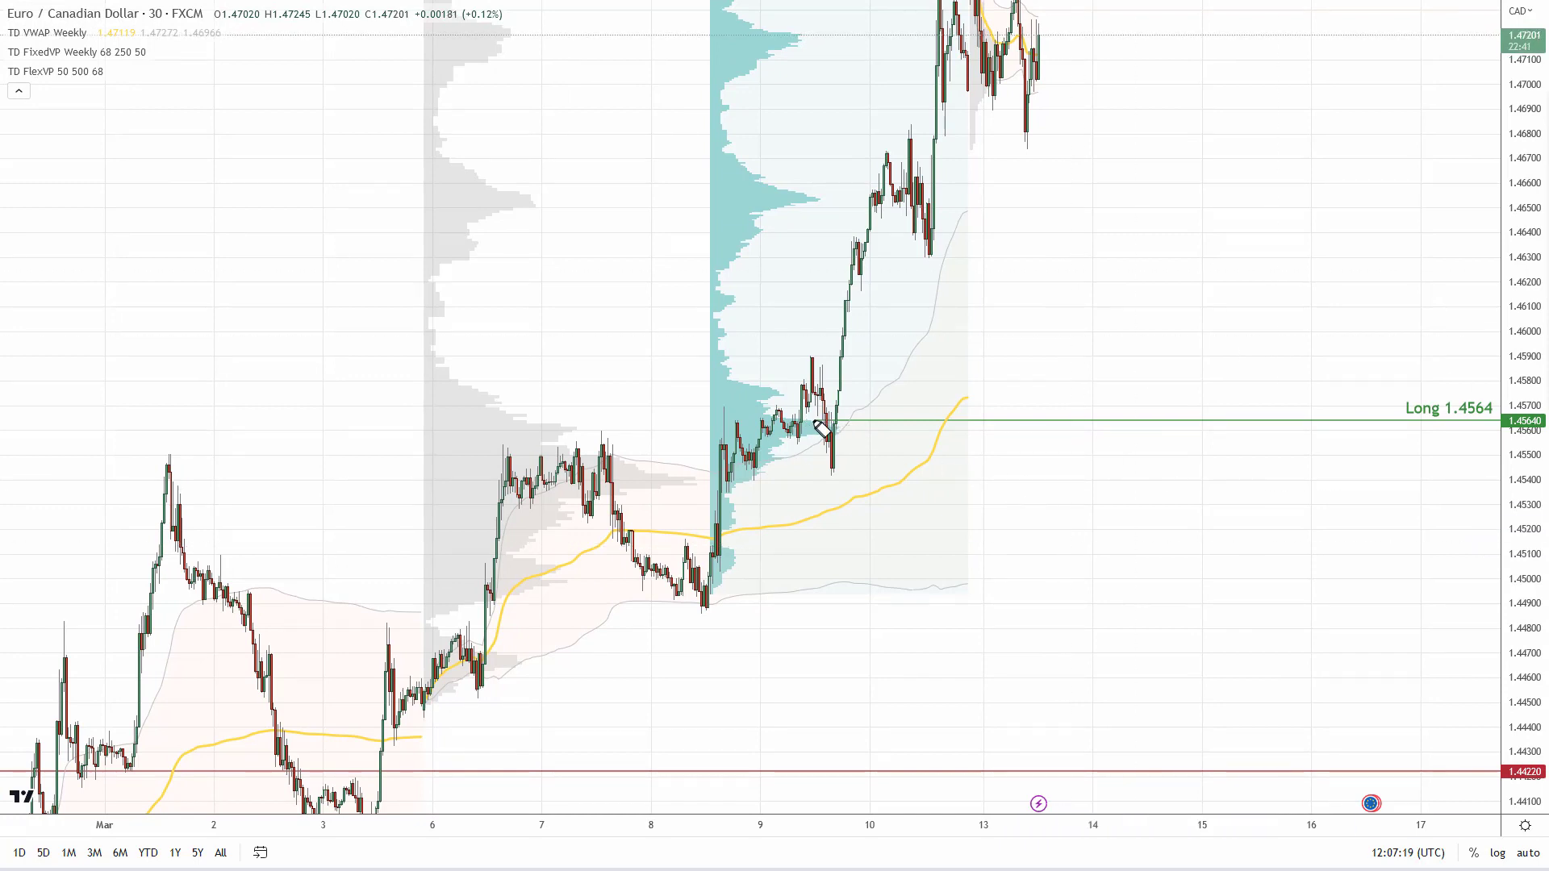
{"action": "left_click_drag", "start_coordinate": [840, 423], "coordinate": [1, 425]}
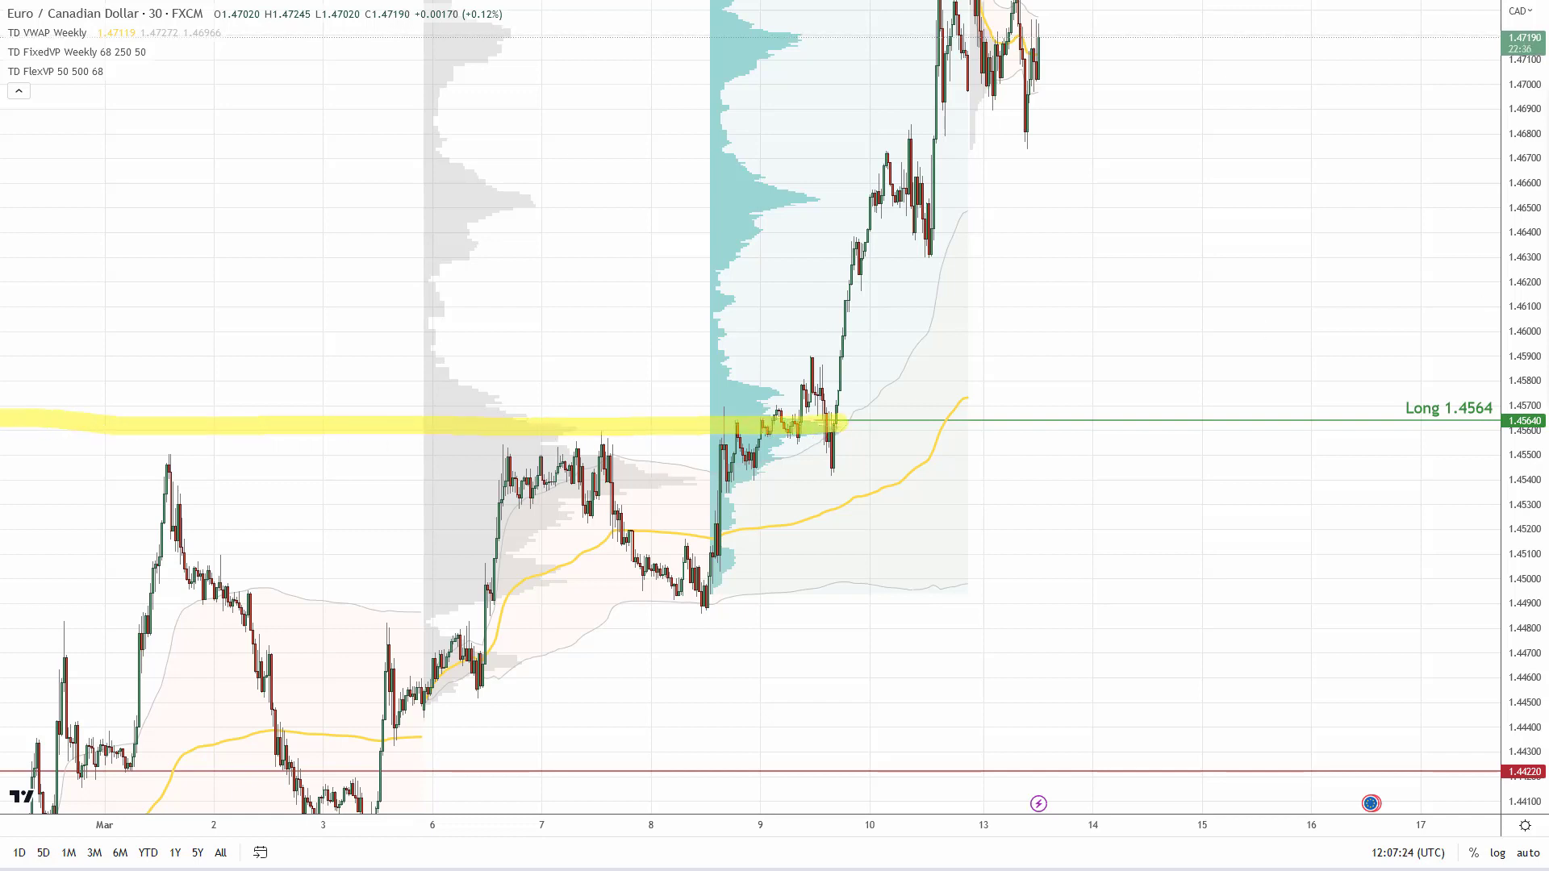
Trace the two earlier peaks under the highlighted level and mark them "R", and draw a breakout arrow with "S" below the level ahead
{"action": "mouse_move", "coordinate": [132, 622]}
{"action": "left_mouse_down"}
{"action": "mouse_move", "coordinate": [162, 454]}
{"action": "mouse_move", "coordinate": [242, 609]}
{"action": "left_mouse_up"}
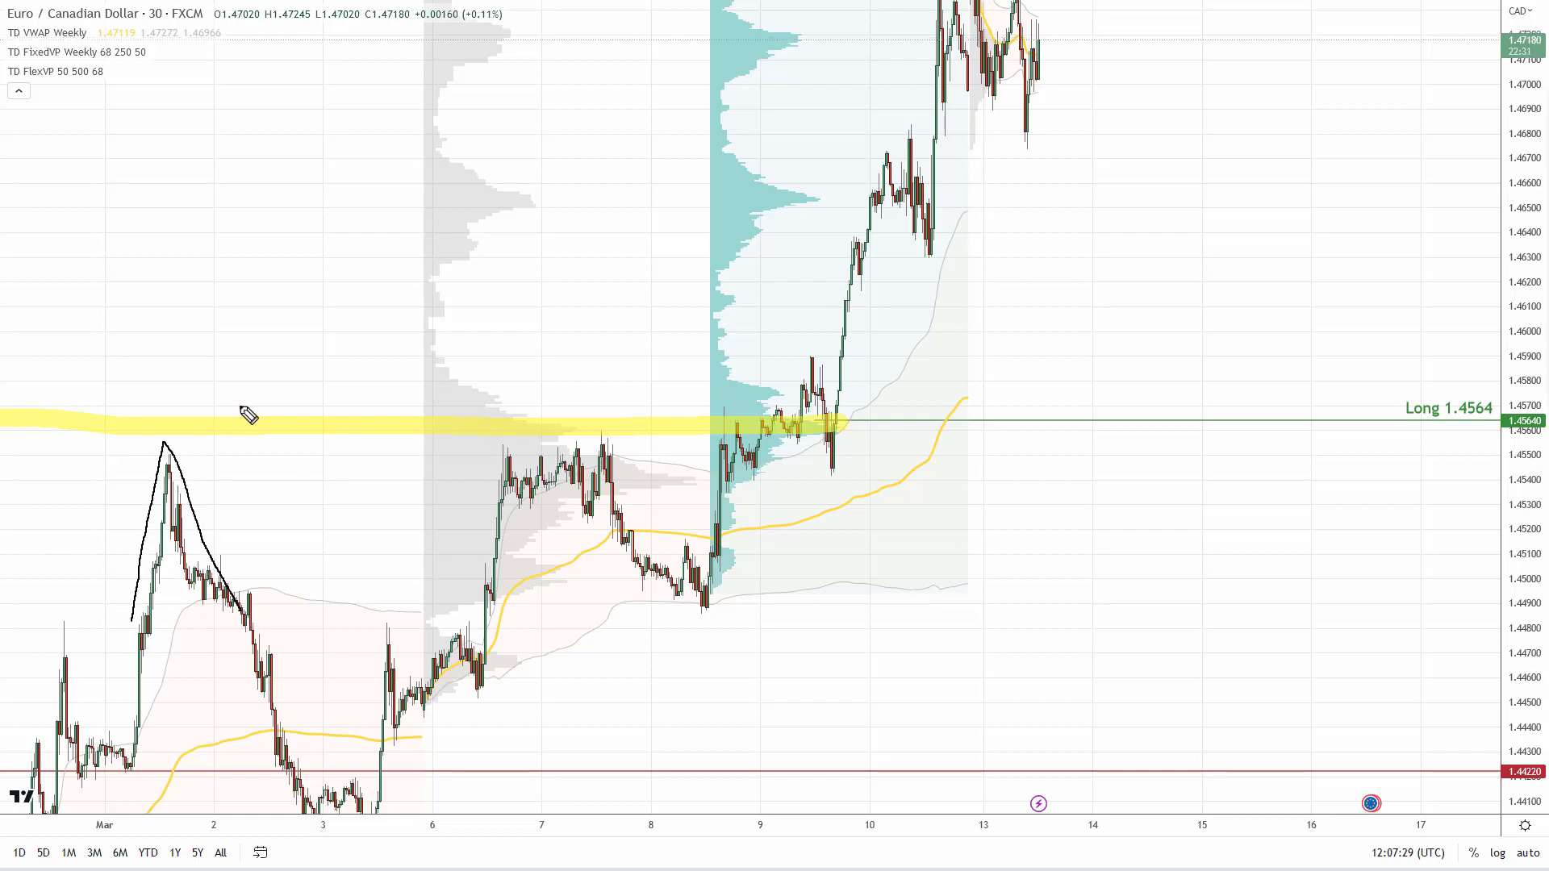
{"action": "mouse_move", "coordinate": [476, 561]}
{"action": "left_mouse_down"}
{"action": "mouse_move", "coordinate": [536, 468]}
{"action": "mouse_move", "coordinate": [577, 436]}
{"action": "mouse_move", "coordinate": [703, 594]}
{"action": "left_mouse_up"}
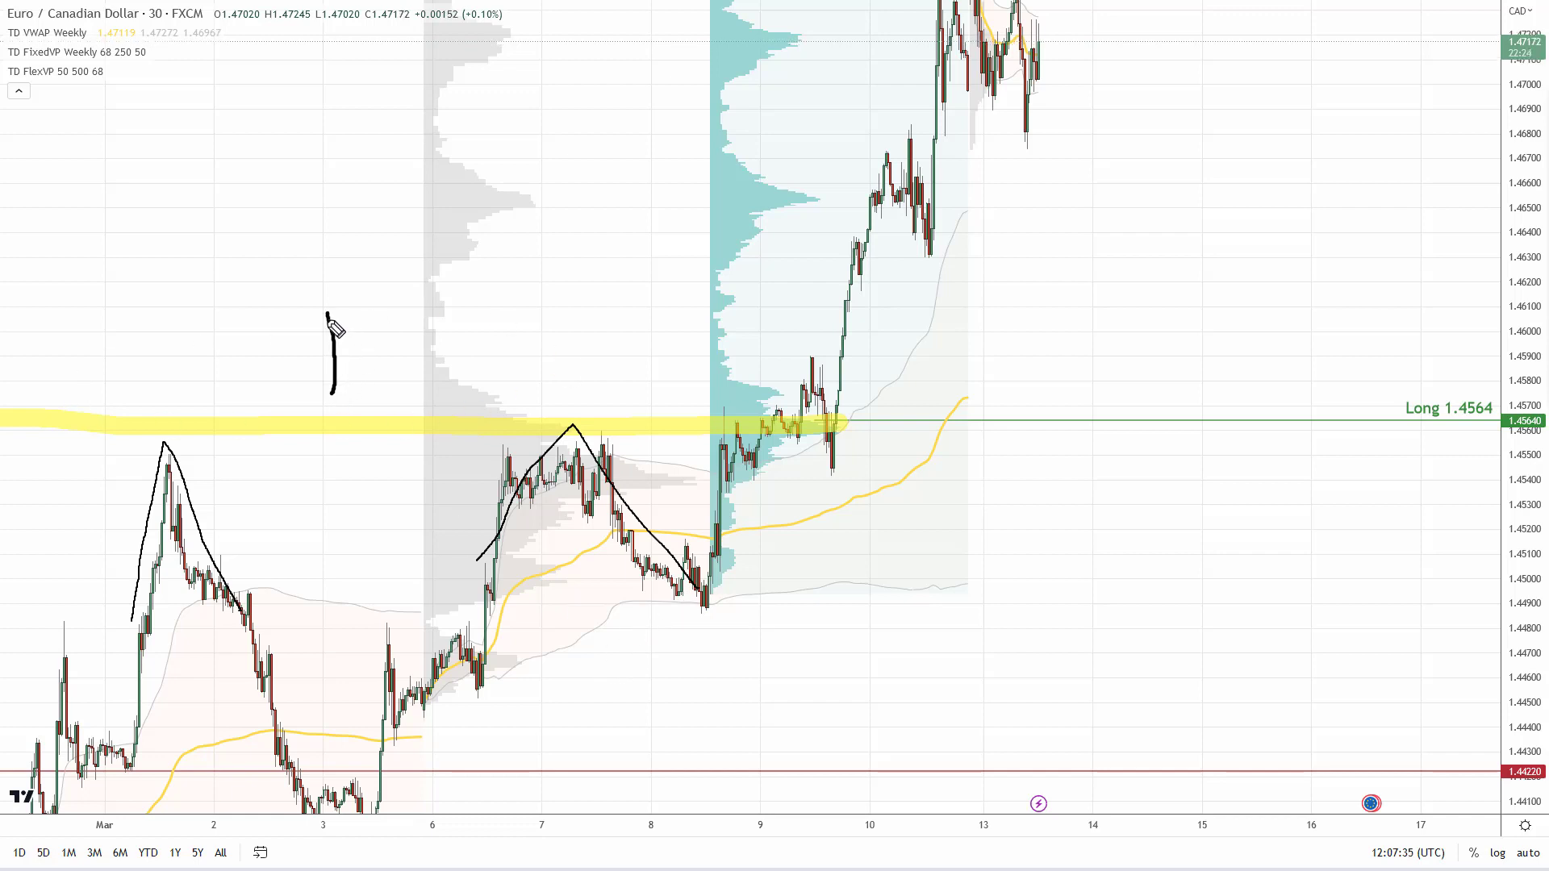
{"action": "mouse_move", "coordinate": [328, 313]}
{"action": "left_mouse_down"}
{"action": "mouse_move", "coordinate": [332, 365]}
{"action": "mouse_move", "coordinate": [387, 381]}
{"action": "left_mouse_up"}
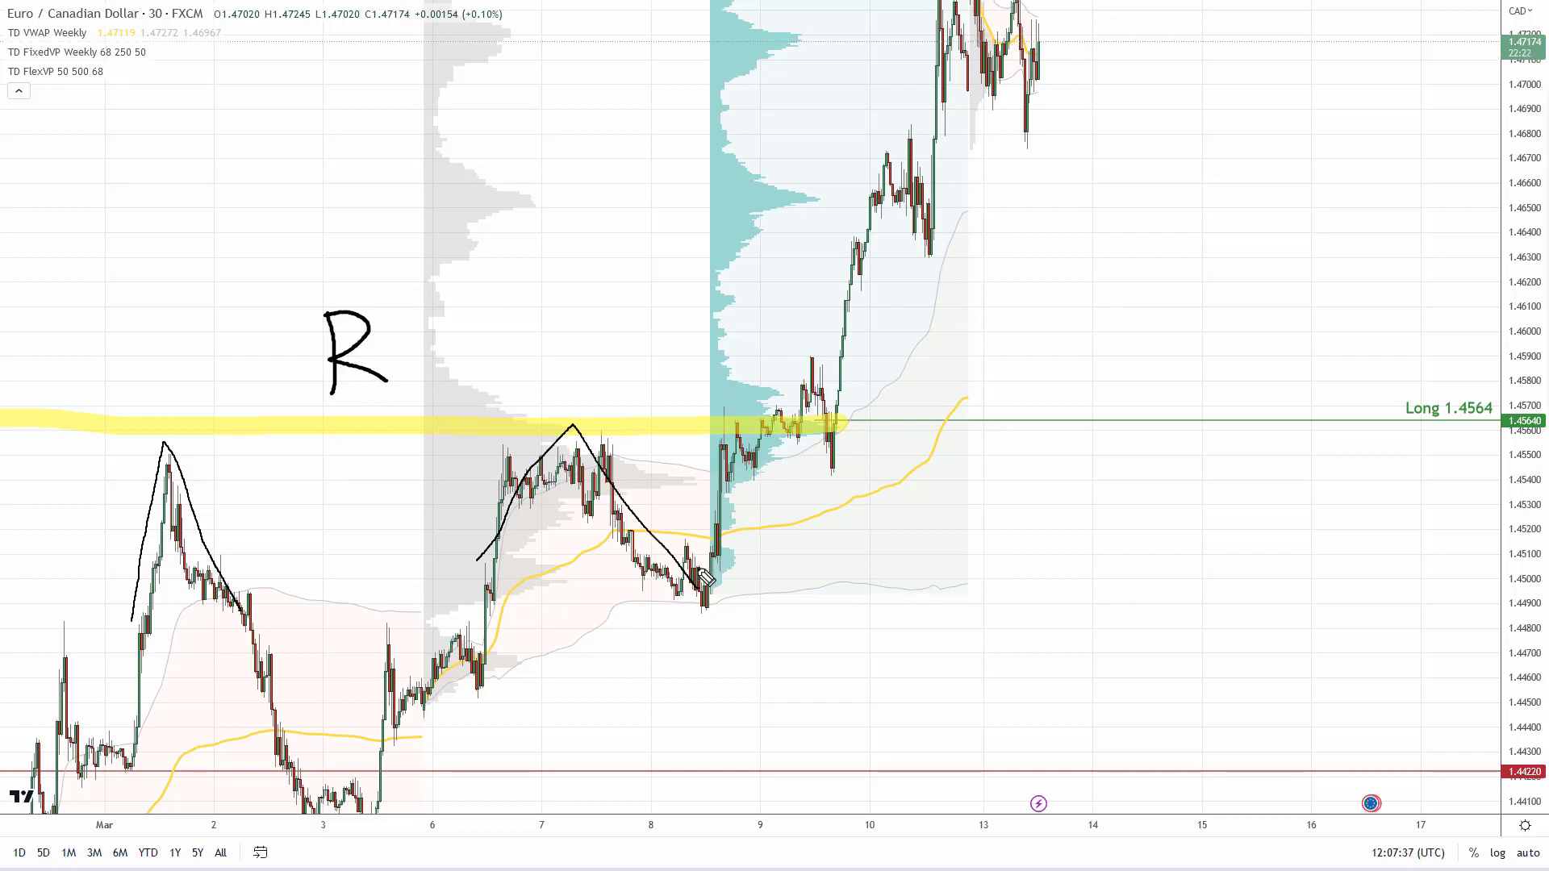
{"action": "mouse_move", "coordinate": [709, 574]}
{"action": "left_mouse_down"}
{"action": "mouse_move", "coordinate": [835, 171]}
{"action": "mouse_move", "coordinate": [860, 184]}
{"action": "left_mouse_up"}
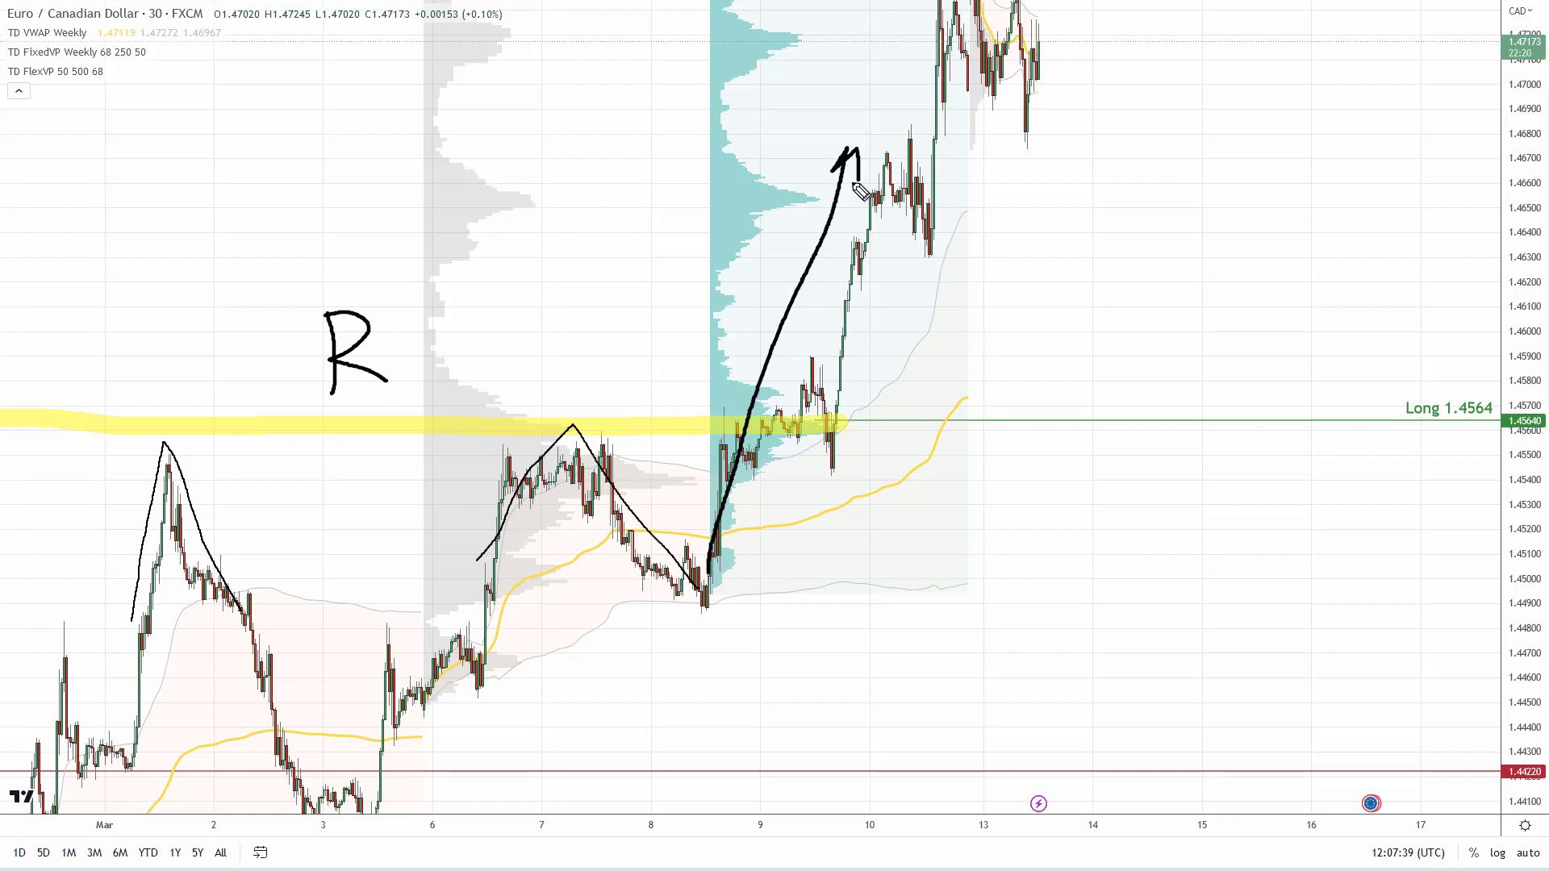
{"action": "left_click_drag", "start_coordinate": [1142, 459], "coordinate": [1130, 509]}
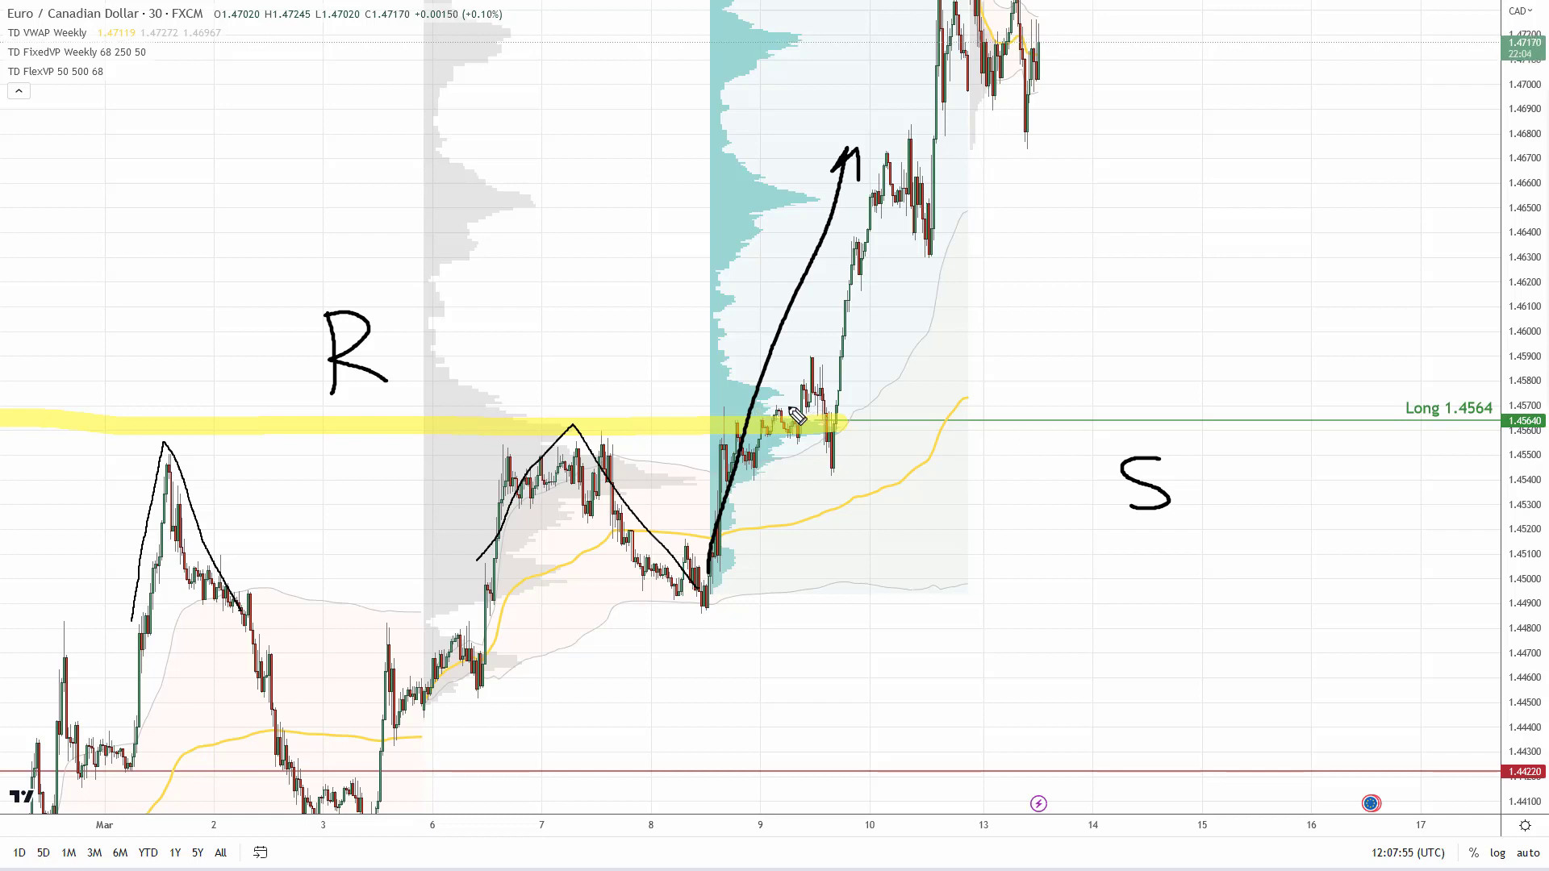
Circle the volume cluster on the highlighted level and the "R" and "S" labels with thick black strokes
{"action": "mouse_move", "coordinate": [789, 407]}
{"action": "left_mouse_down"}
{"action": "mouse_move", "coordinate": [704, 418]}
{"action": "mouse_move", "coordinate": [877, 440]}
{"action": "mouse_move", "coordinate": [756, 420]}
{"action": "left_mouse_up"}
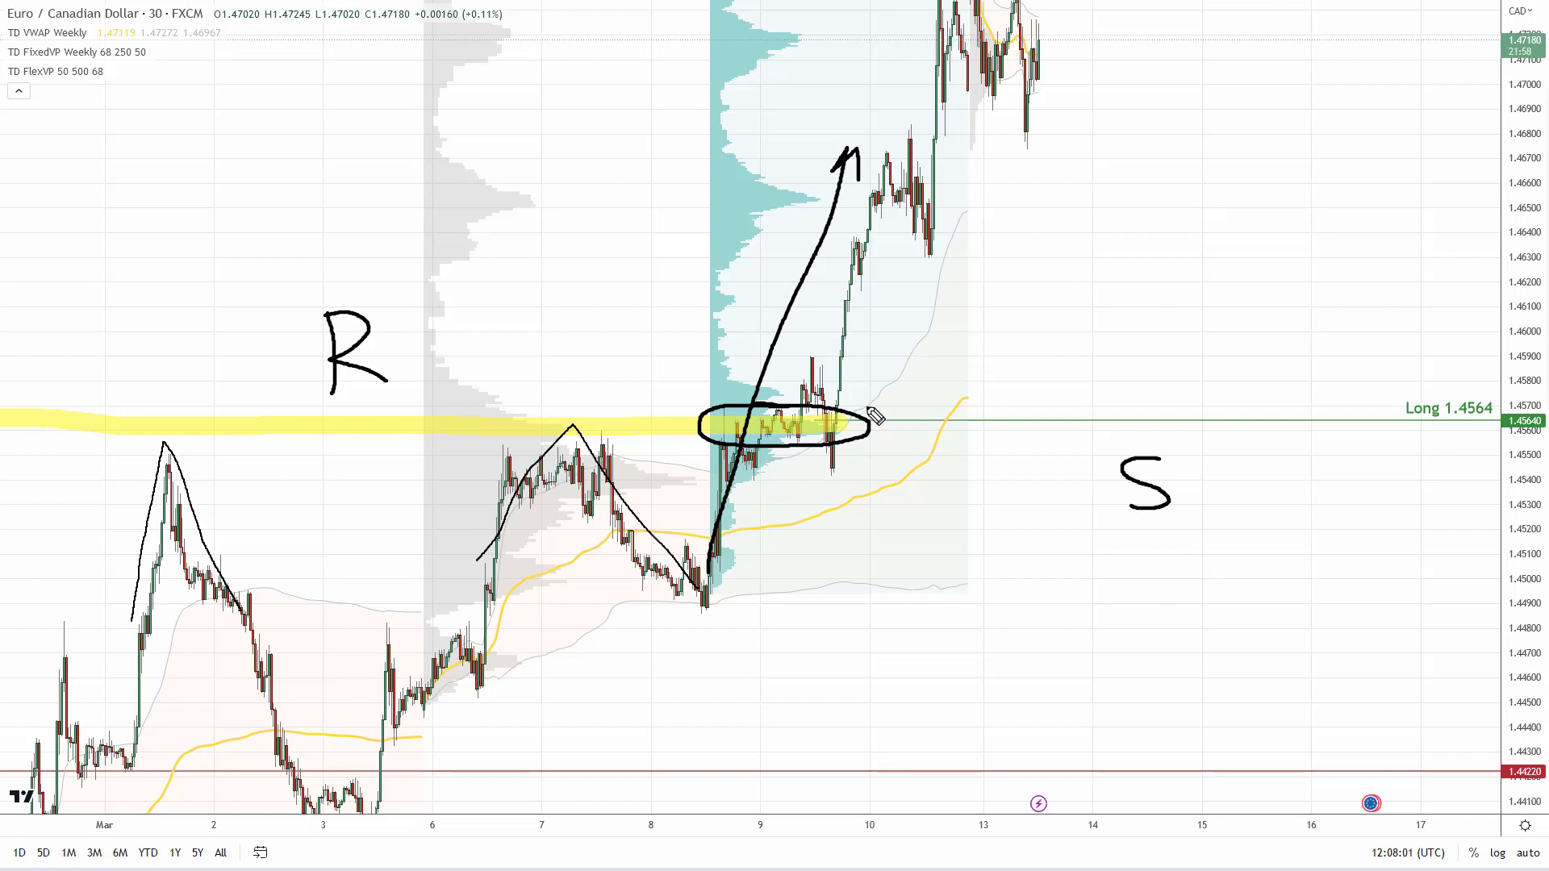
{"action": "mouse_move", "coordinate": [794, 419]}
{"action": "left_mouse_down"}
{"action": "mouse_move", "coordinate": [803, 407]}
{"action": "mouse_move", "coordinate": [718, 407]}
{"action": "mouse_move", "coordinate": [855, 451]}
{"action": "mouse_move", "coordinate": [785, 417]}
{"action": "left_mouse_up"}
{"action": "left_click_drag", "start_coordinate": [347, 303], "coordinate": [393, 292]}
{"action": "mouse_move", "coordinate": [1150, 441]}
{"action": "left_mouse_down"}
{"action": "mouse_move", "coordinate": [1121, 442]}
{"action": "mouse_move", "coordinate": [1130, 418]}
{"action": "left_mouse_up"}
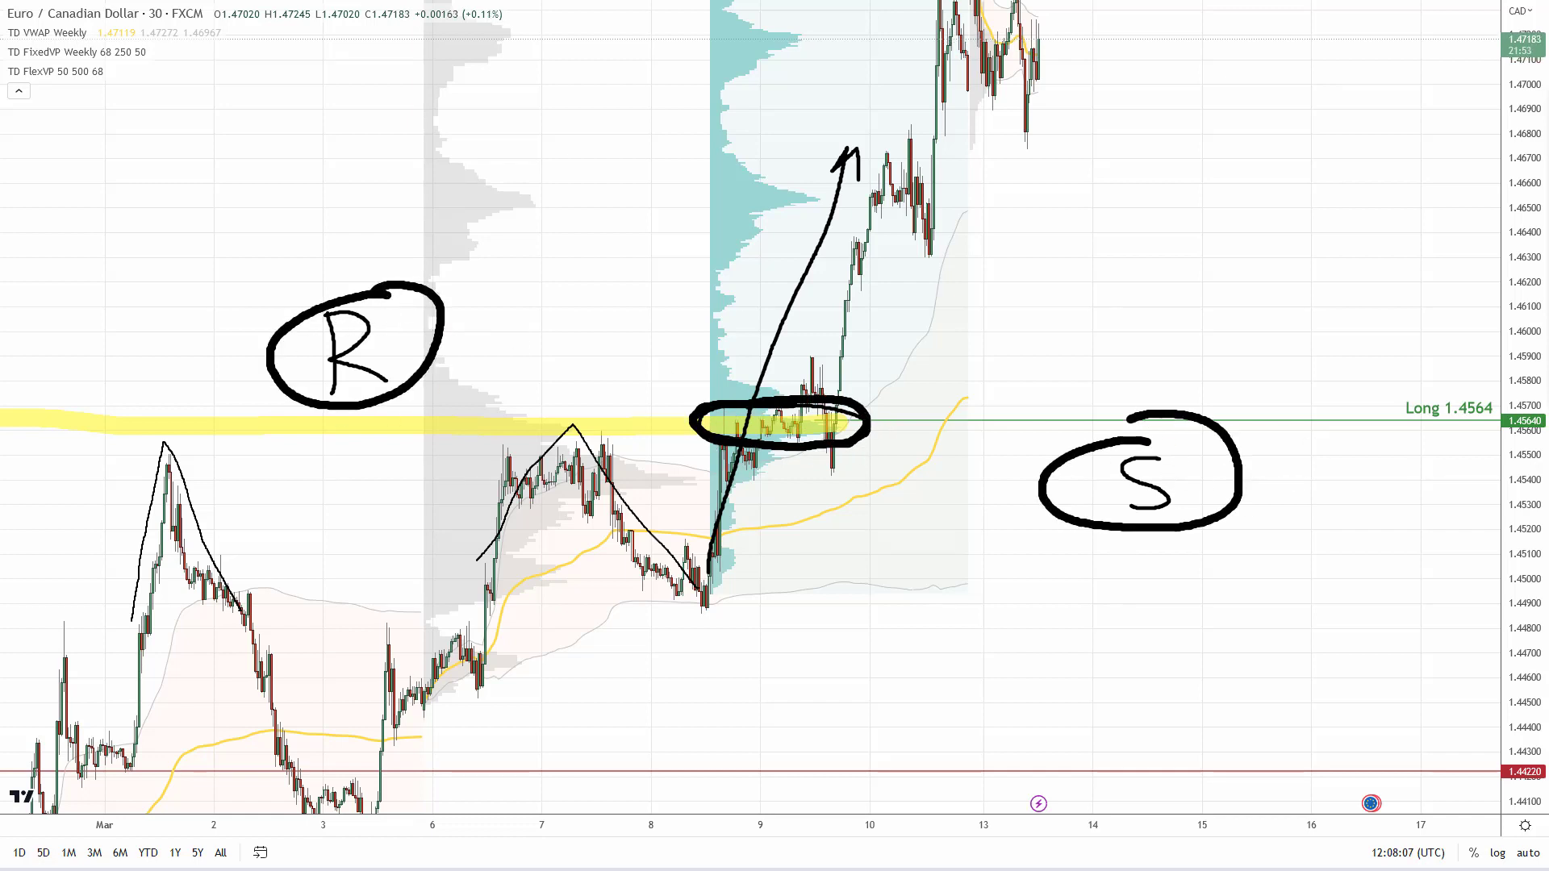
Clear the drawings and draw a thick black line forward along the Long 1.4564 level
{"action": "key", "text": "Escape"}
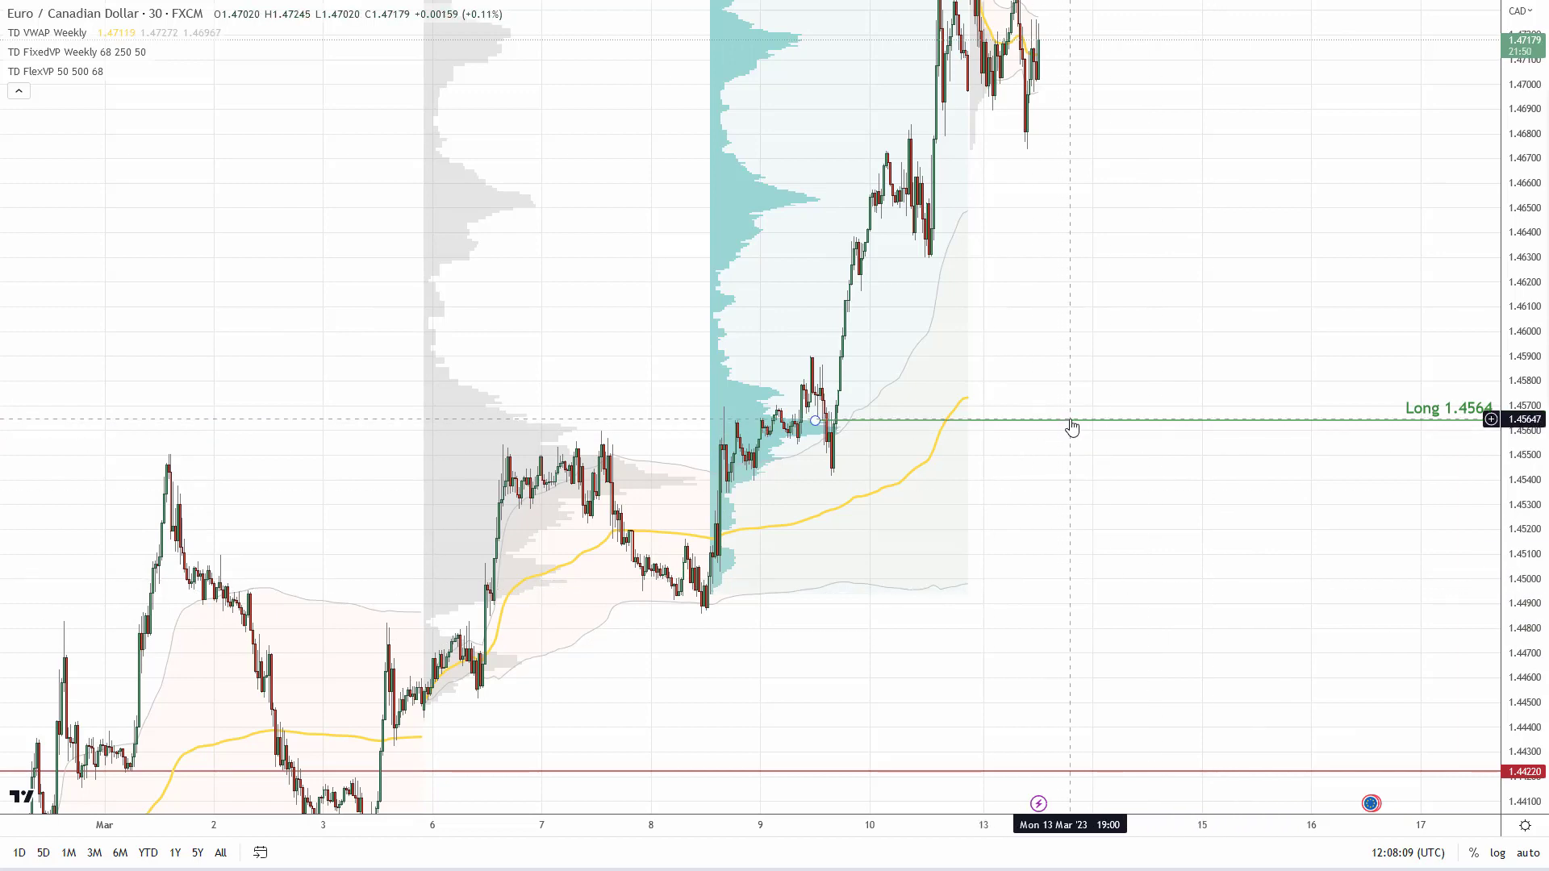
{"action": "left_click_drag", "start_coordinate": [1214, 560], "coordinate": [1083, 577]}
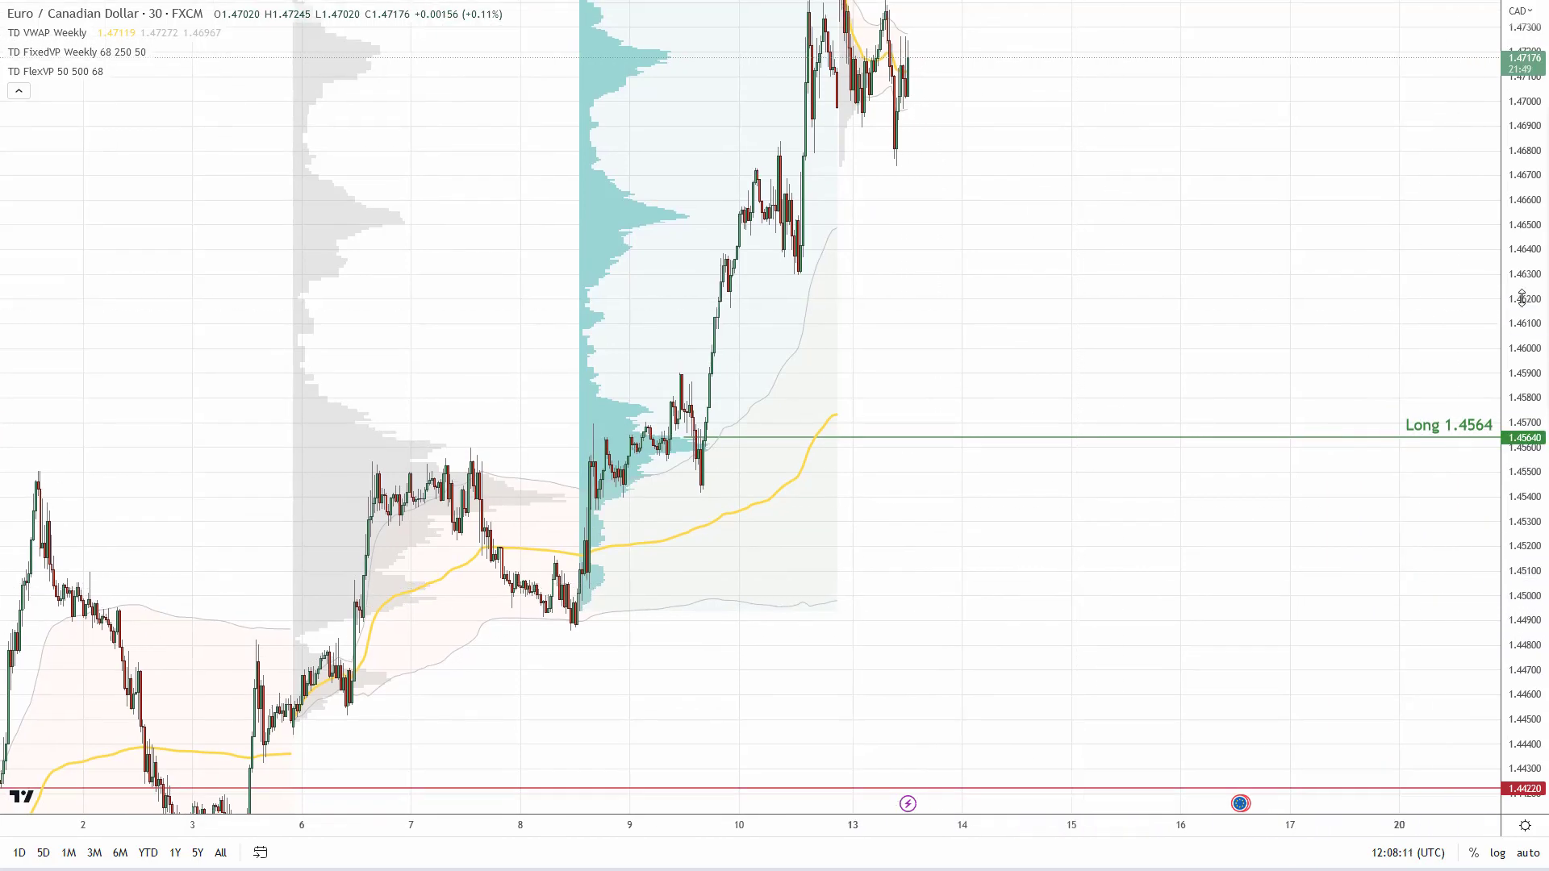
{"action": "left_click_drag", "start_coordinate": [1521, 299], "coordinate": [1521, 371]}
{"action": "left_click_drag", "start_coordinate": [1107, 623], "coordinate": [1062, 678]}
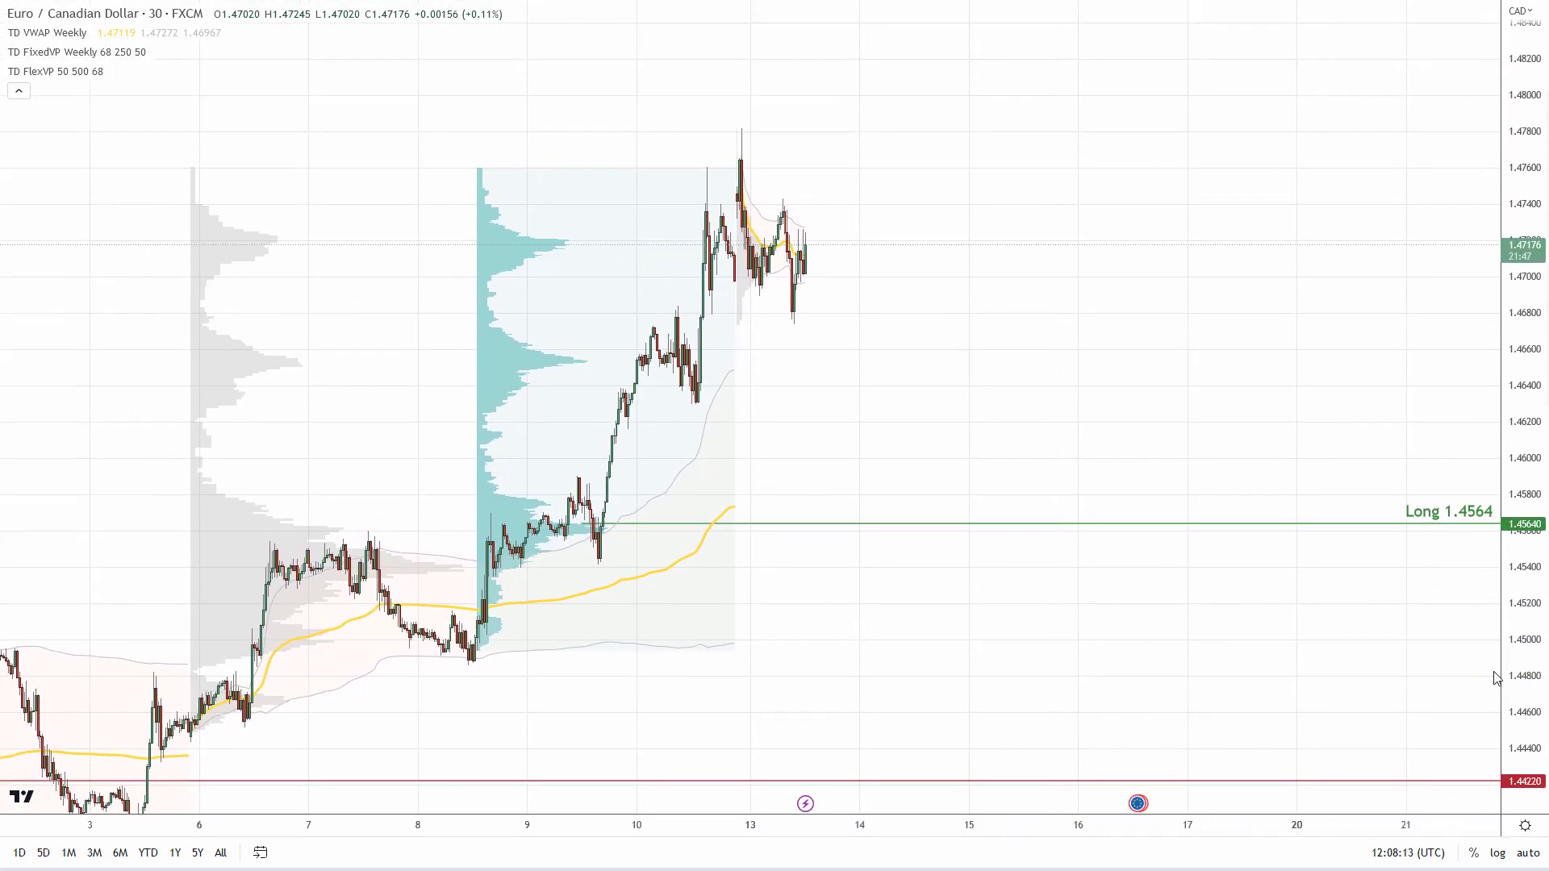
{"action": "left_click_drag", "start_coordinate": [1522, 678], "coordinate": [1522, 605]}
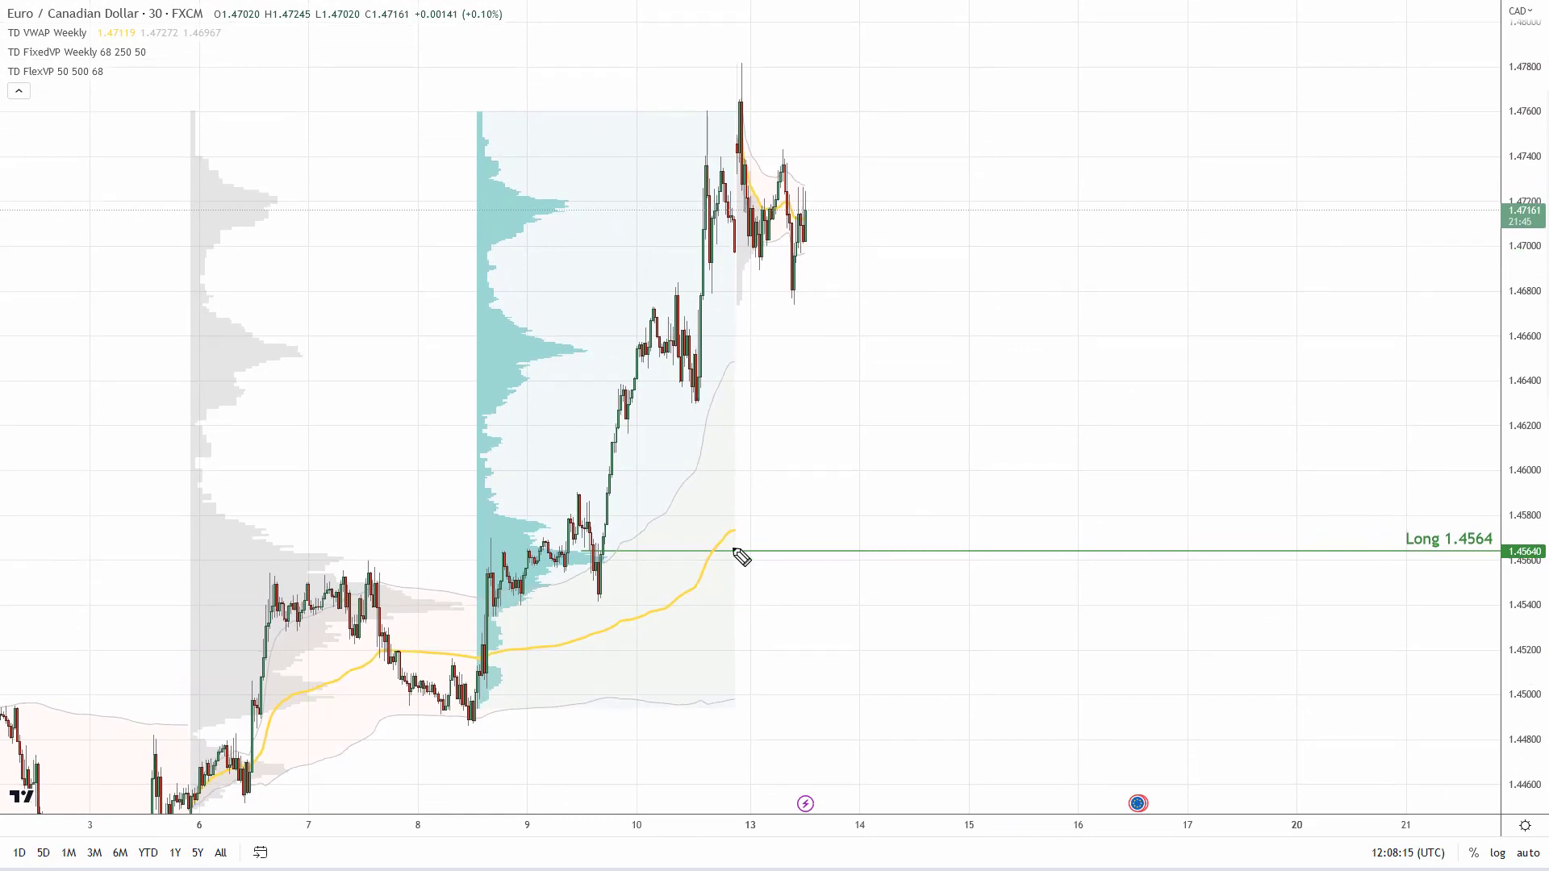
{"action": "left_click_drag", "start_coordinate": [652, 545], "coordinate": [1510, 567]}
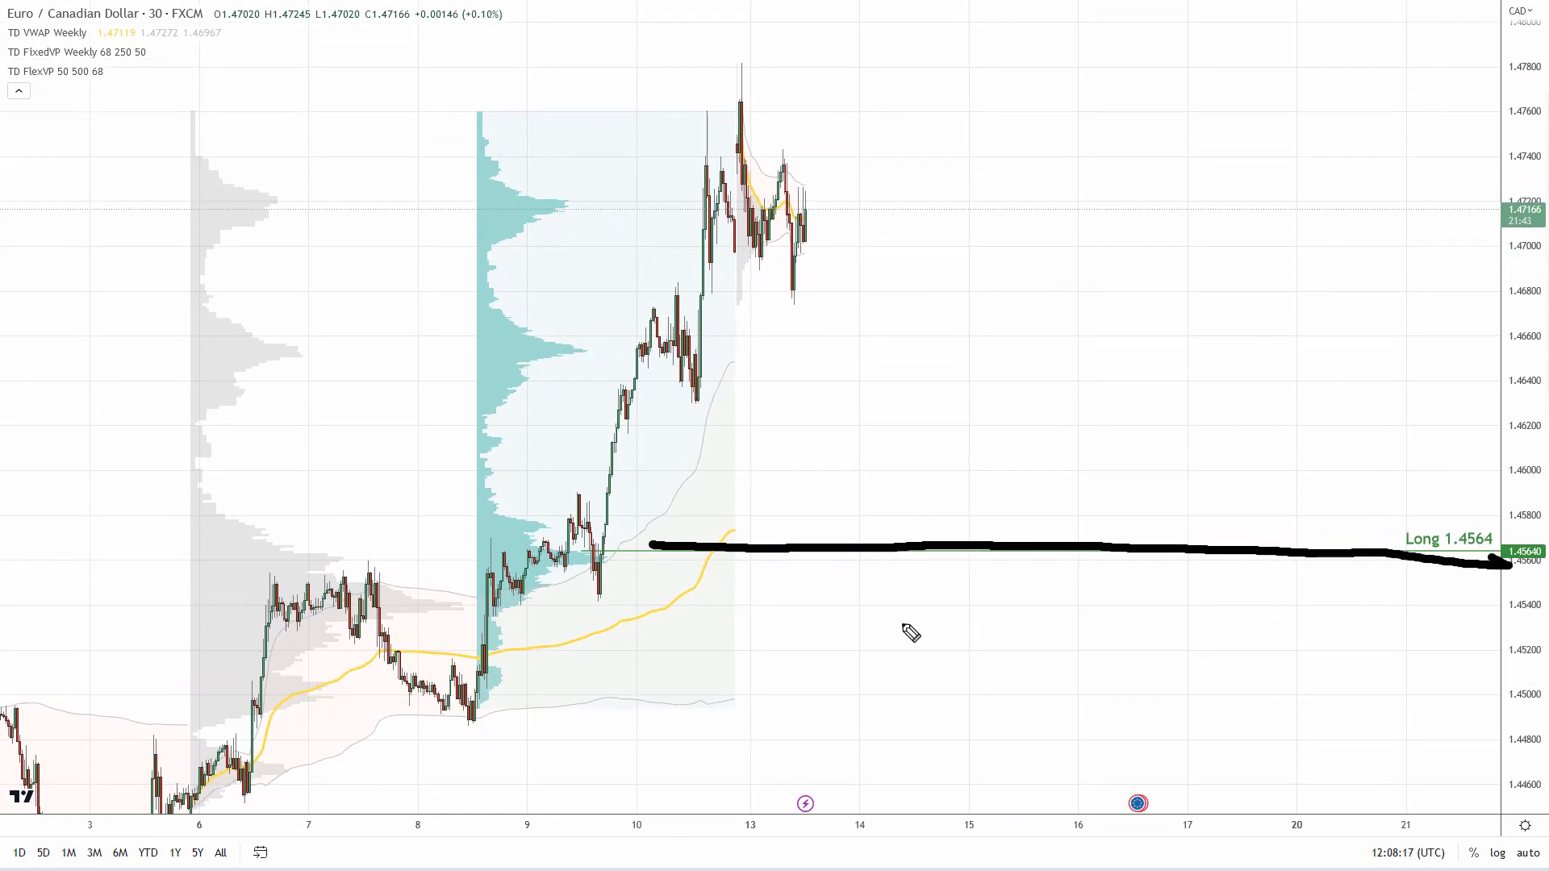
Handwrite "Sup." in black below the thick line drawn along the Long 1.4564 level
{"action": "mouse_move", "coordinate": [1005, 590]}
{"action": "left_mouse_down"}
{"action": "mouse_move", "coordinate": [976, 646]}
{"action": "mouse_move", "coordinate": [1064, 636]}
{"action": "mouse_move", "coordinate": [1098, 702]}
{"action": "left_mouse_up"}
{"action": "left_click_drag", "start_coordinate": [1089, 630], "coordinate": [1094, 666]}
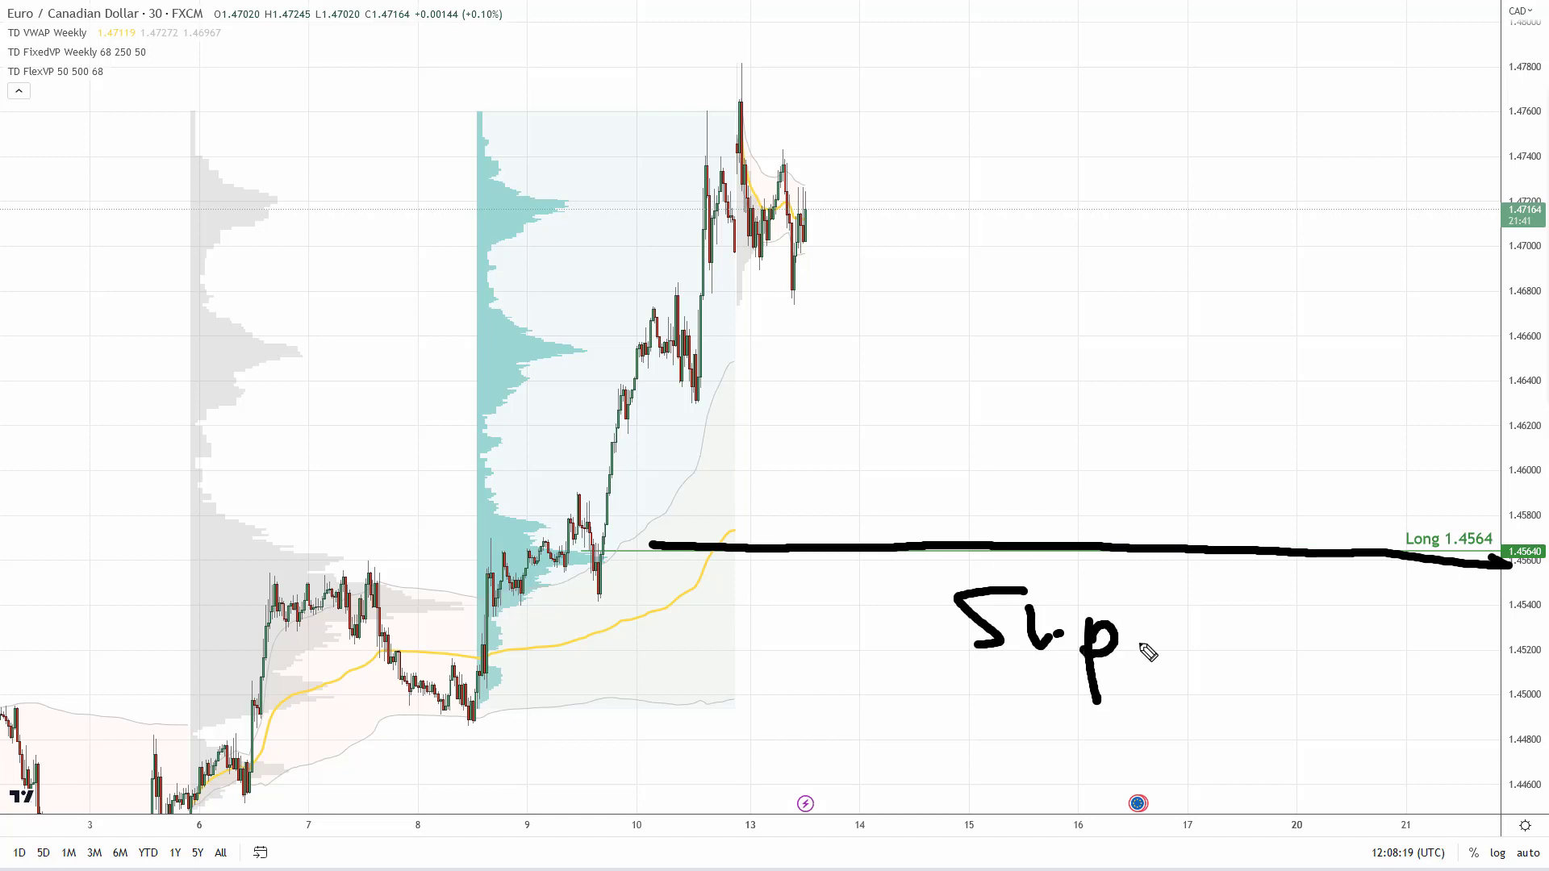
{"action": "left_click", "coordinate": [1137, 644]}
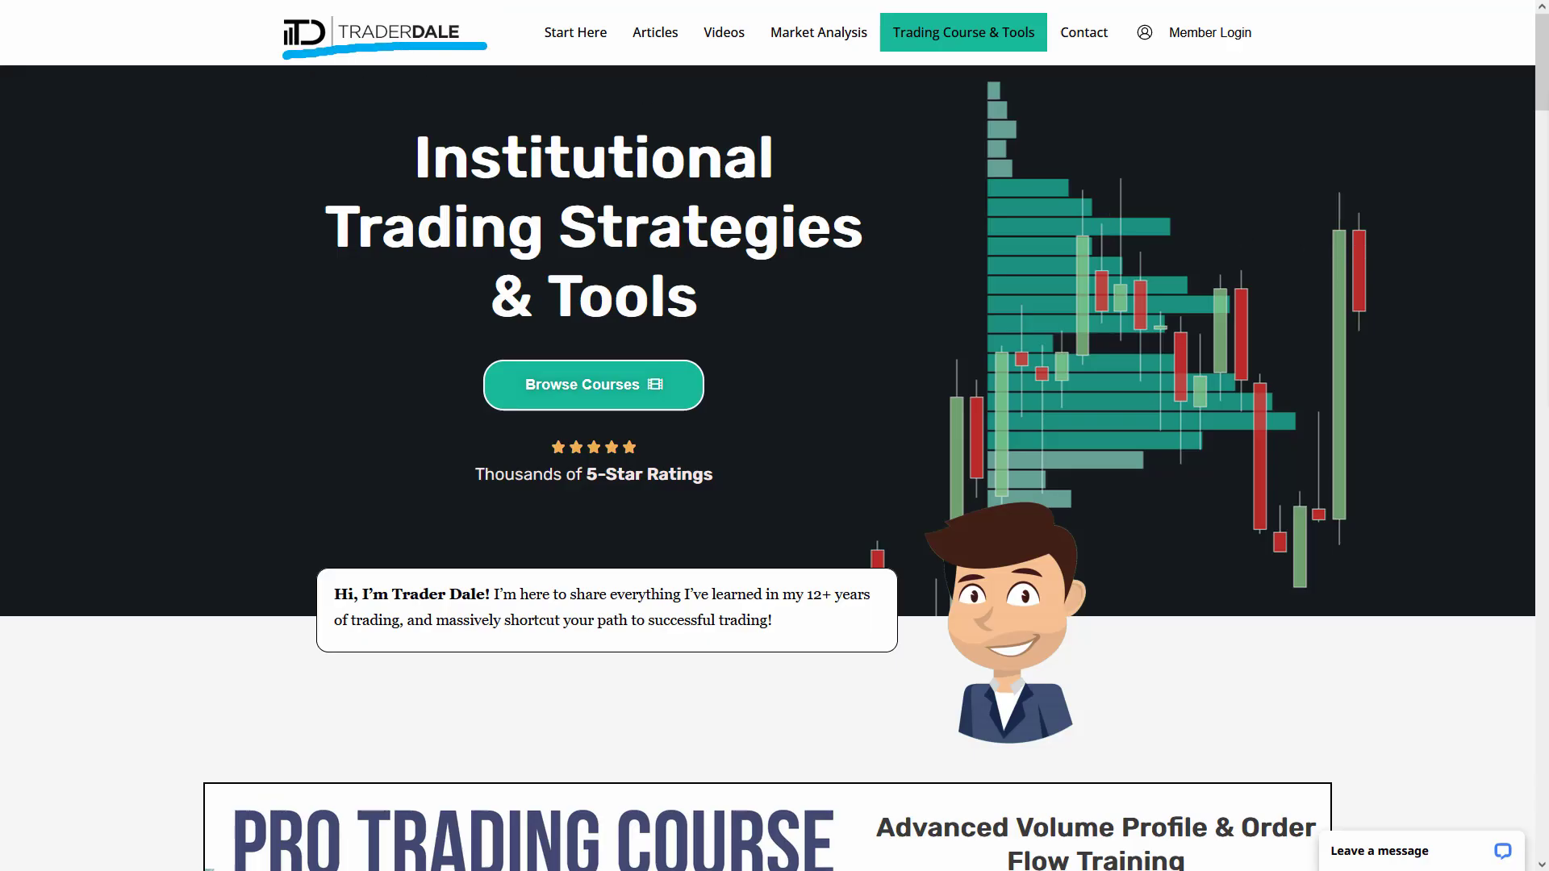
On the Trader Dale website, circle Browse Courses in blue and open the courses page
{"action": "mouse_move", "coordinate": [618, 352]}
{"action": "left_mouse_down"}
{"action": "mouse_move", "coordinate": [429, 359]}
{"action": "mouse_move", "coordinate": [610, 352]}
{"action": "left_mouse_up"}
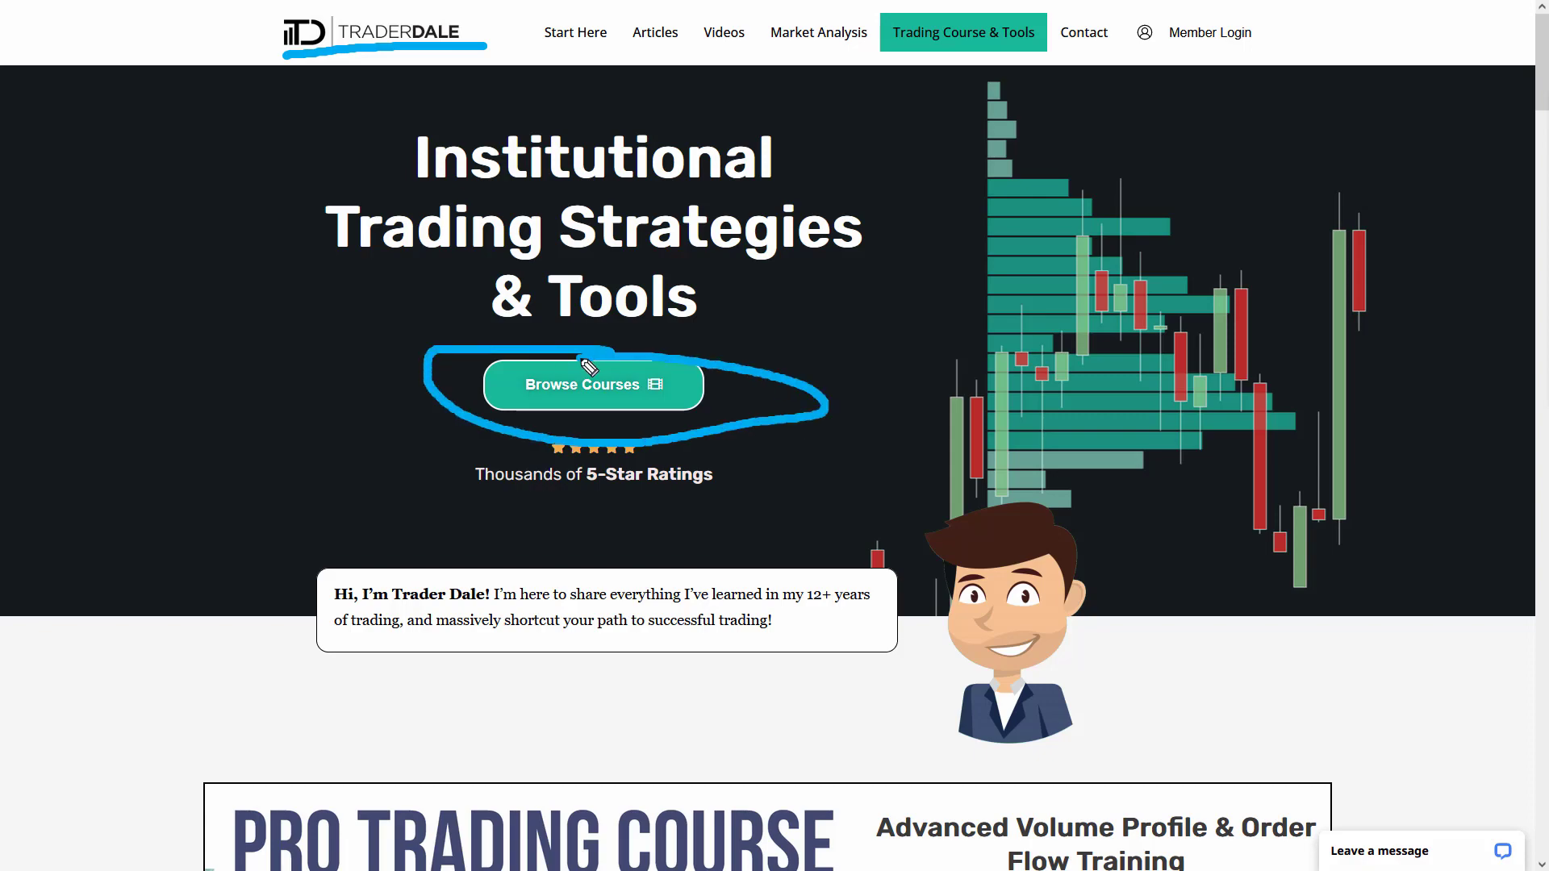
{"action": "left_click", "coordinate": [629, 391]}
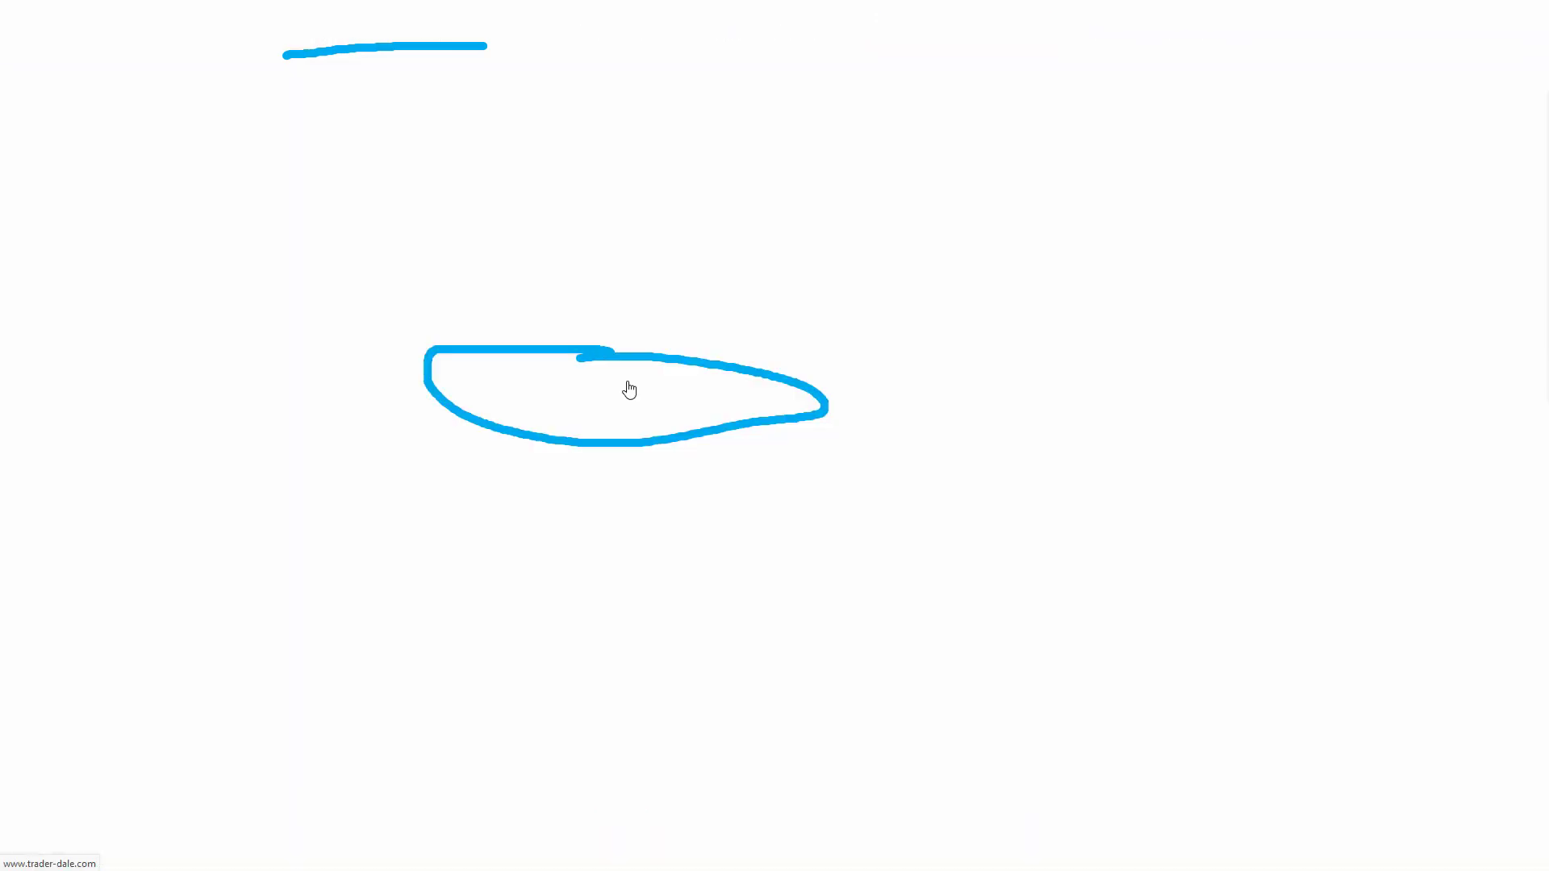
Circle the Elite Pack offer in thick pink, underline its three included items, and clear the drawings
{"action": "scroll", "coordinate": [1146, 400], "scroll_direction": "down", "scroll_amount": 7}
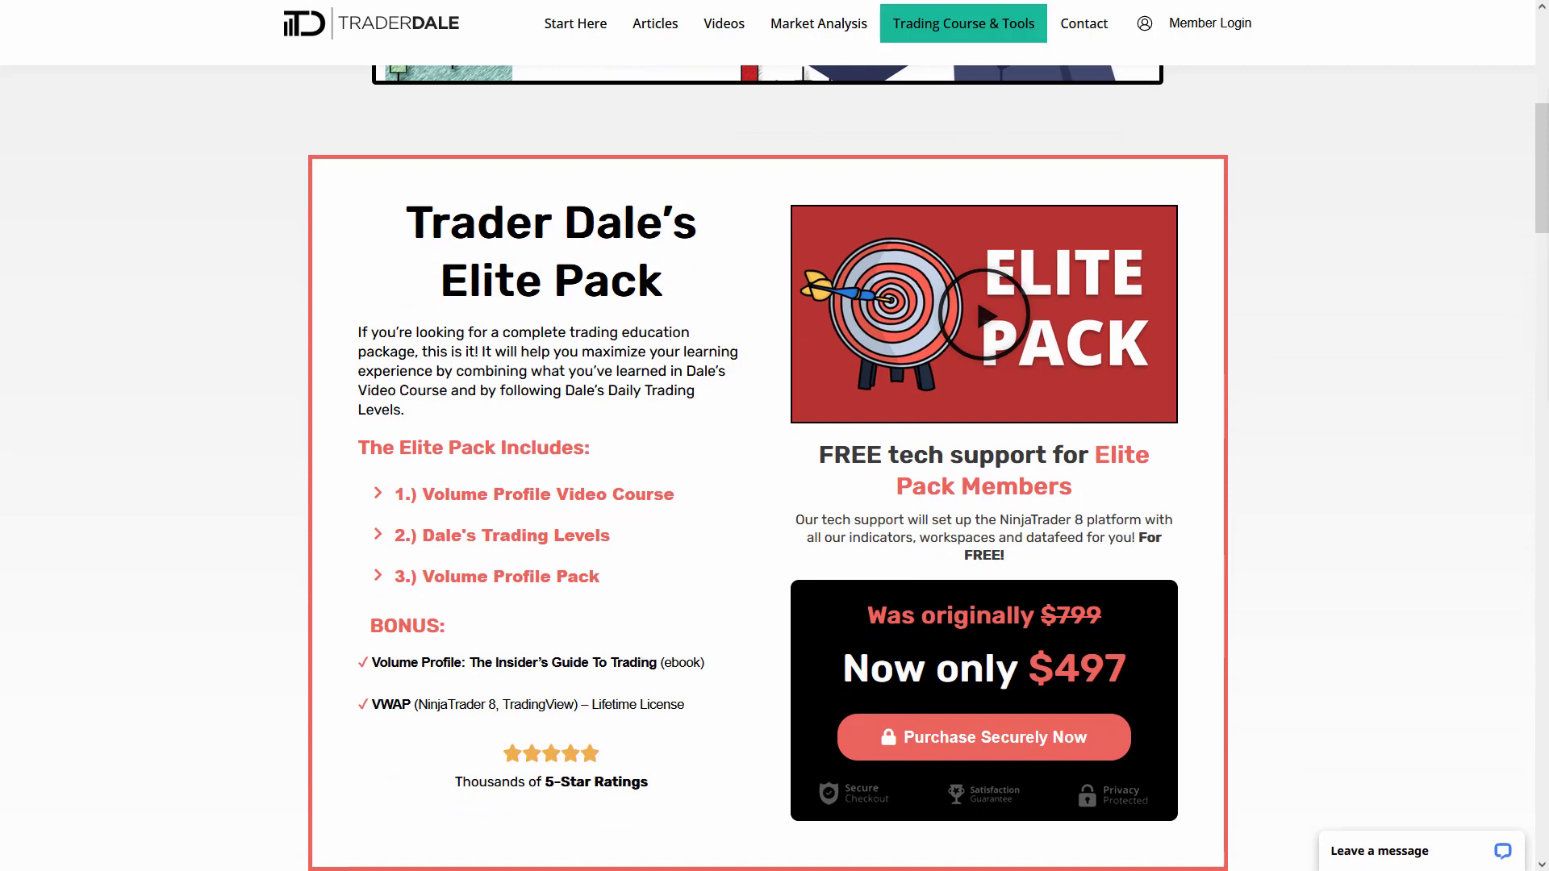
{"action": "mouse_move", "coordinate": [758, 166]}
{"action": "left_mouse_down"}
{"action": "mouse_move", "coordinate": [294, 288]}
{"action": "mouse_move", "coordinate": [450, 855]}
{"action": "mouse_move", "coordinate": [1351, 355]}
{"action": "mouse_move", "coordinate": [637, 183]}
{"action": "left_mouse_up"}
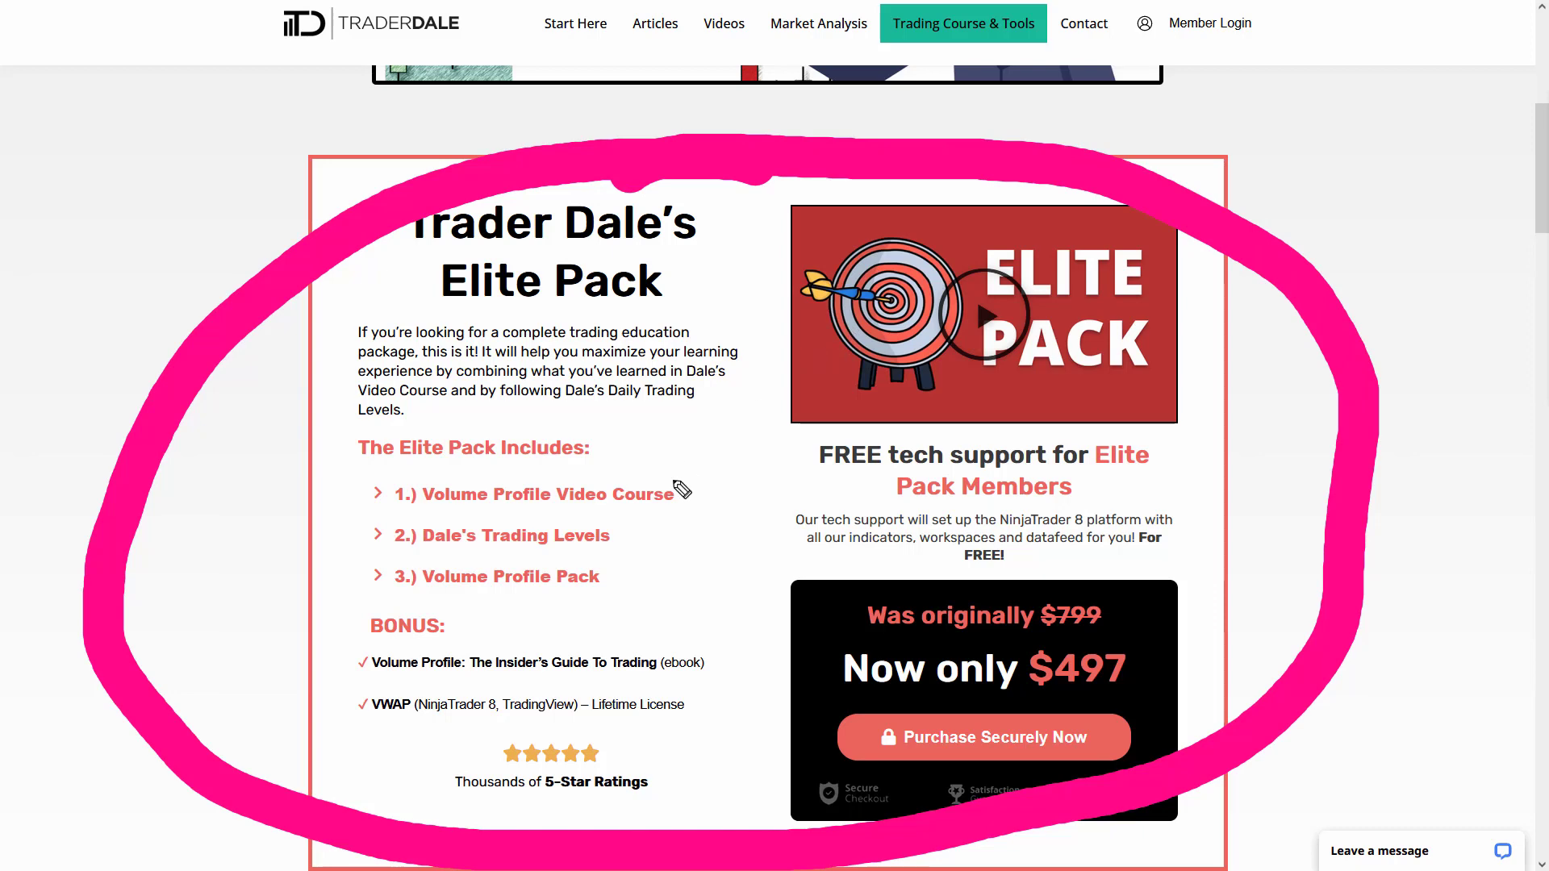
{"action": "left_click_drag", "start_coordinate": [395, 514], "coordinate": [702, 518]}
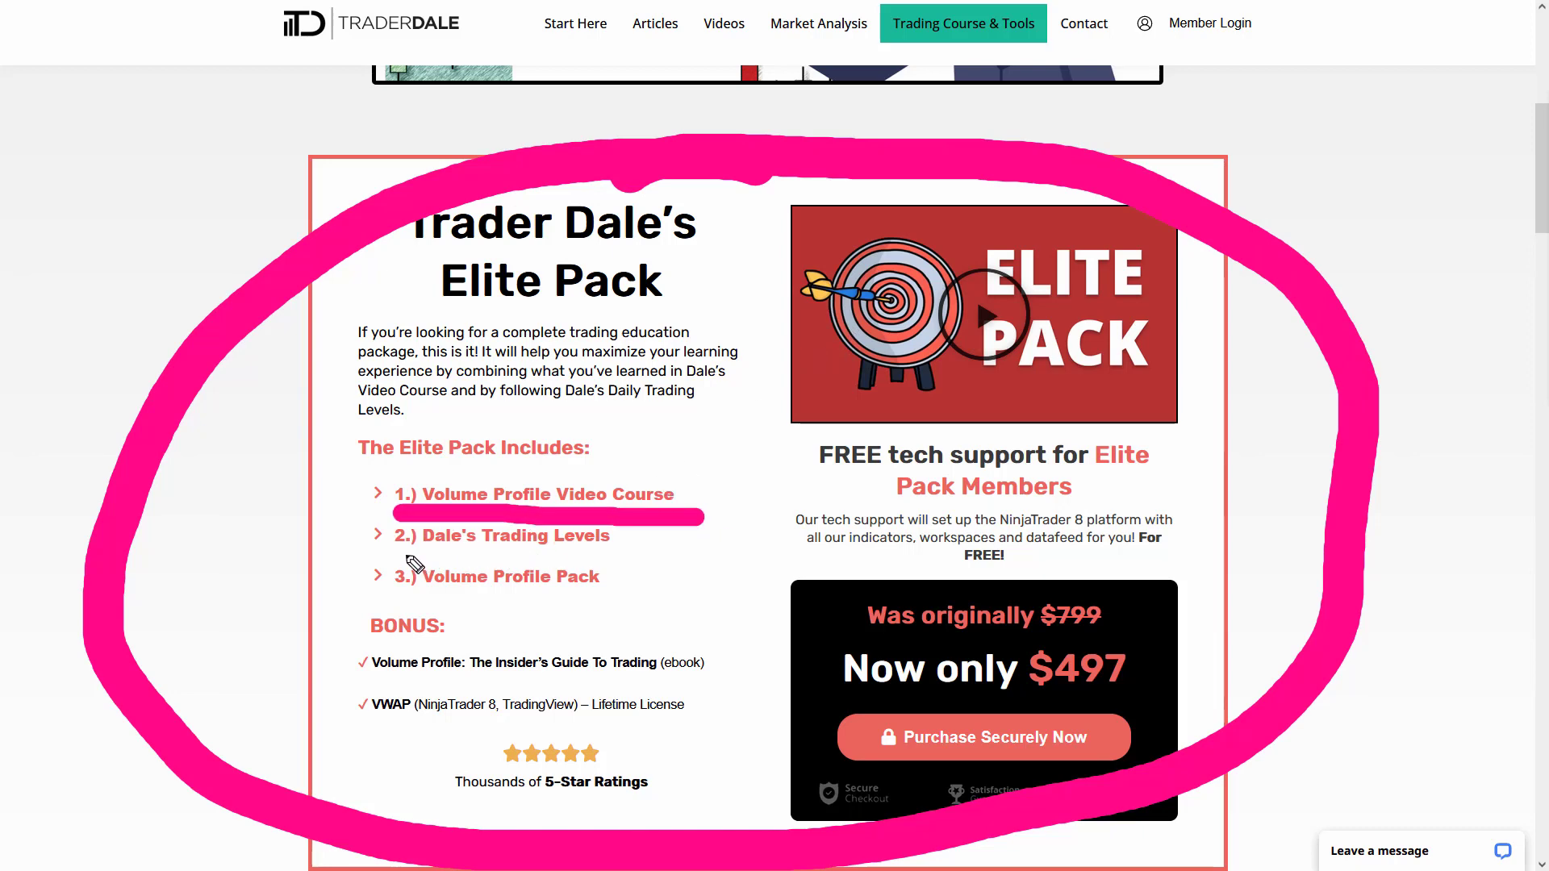
{"action": "left_click_drag", "start_coordinate": [398, 556], "coordinate": [640, 569]}
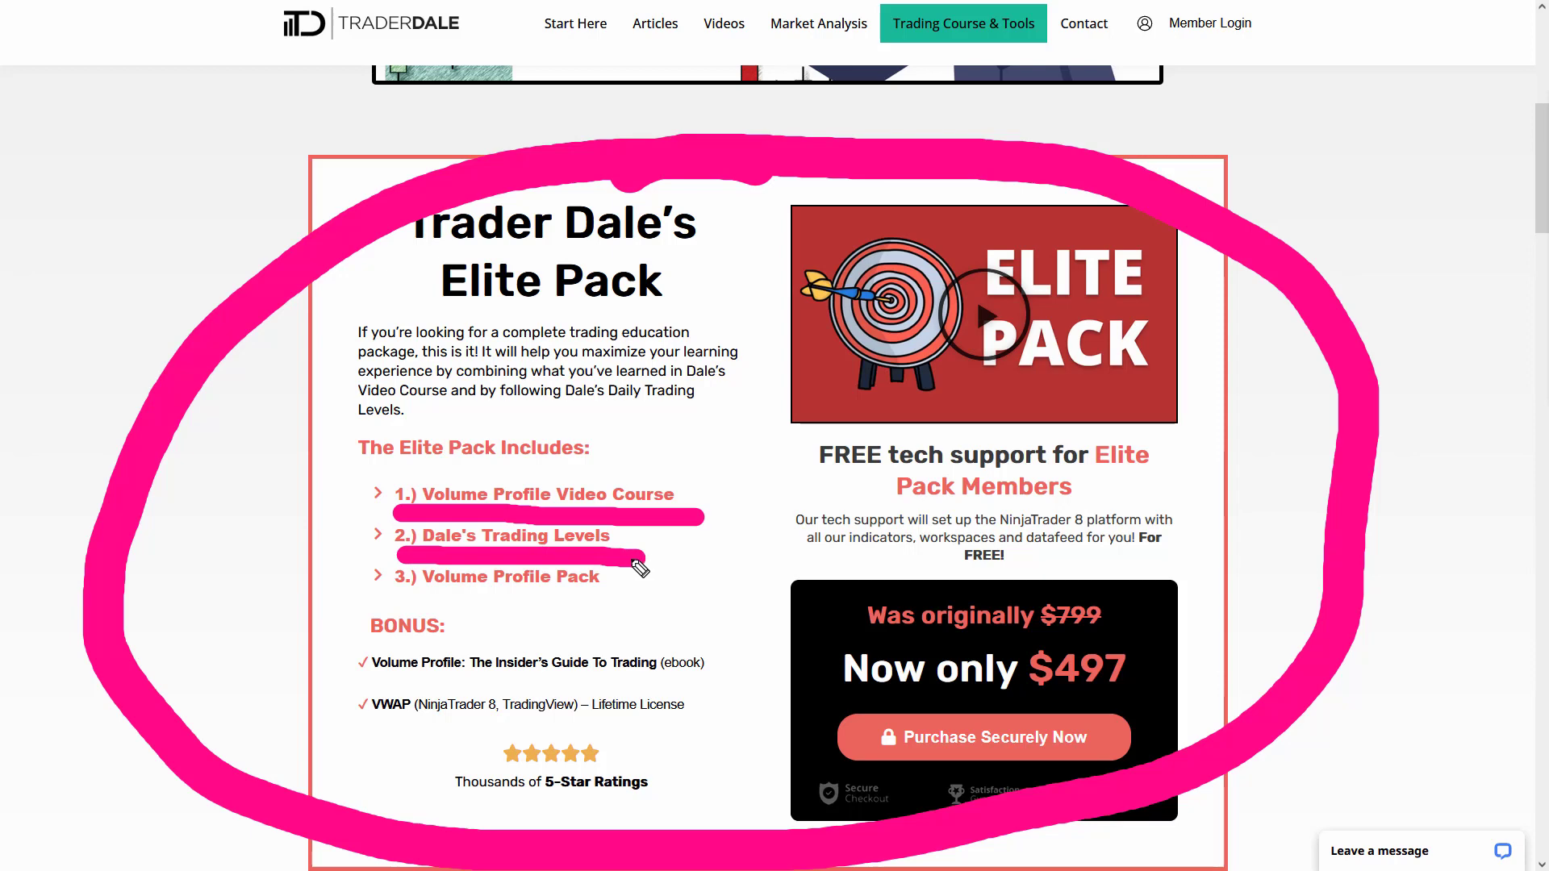
{"action": "left_click_drag", "start_coordinate": [409, 598], "coordinate": [628, 607]}
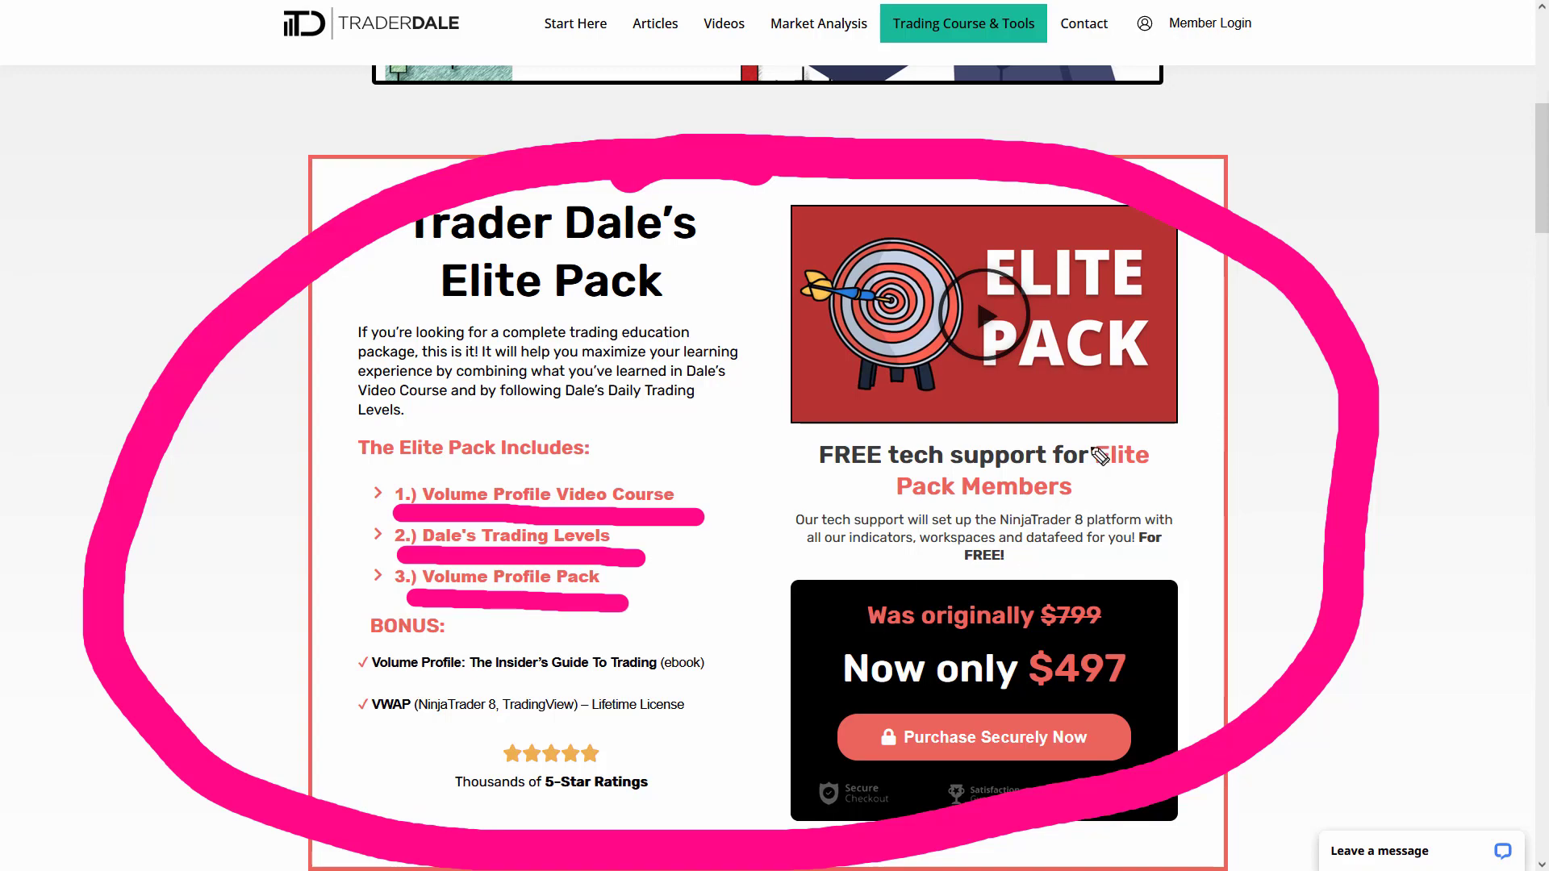
{"action": "key", "text": "Escape"}
Circle the Order Flow Pack offer in yellow, underline its three numbered headings, and clear the drawings
{"action": "scroll", "coordinate": [1216, 493], "scroll_direction": "down", "scroll_amount": 10}
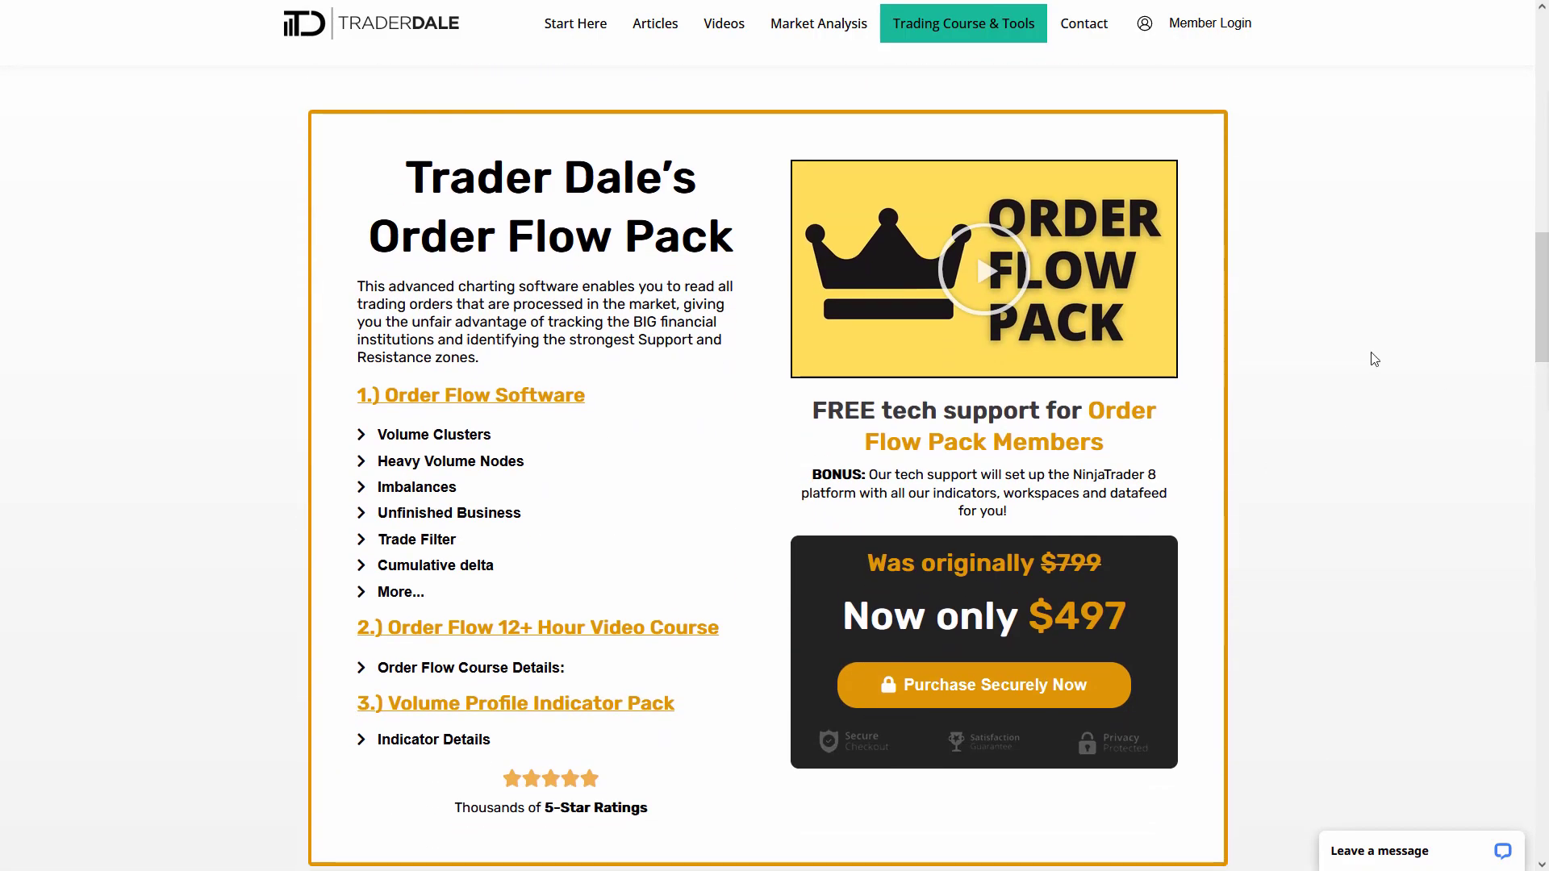
{"action": "mouse_move", "coordinate": [900, 115]}
{"action": "left_mouse_down"}
{"action": "mouse_move", "coordinate": [1369, 560]}
{"action": "mouse_move", "coordinate": [858, 145]}
{"action": "mouse_move", "coordinate": [807, 127]}
{"action": "left_mouse_up"}
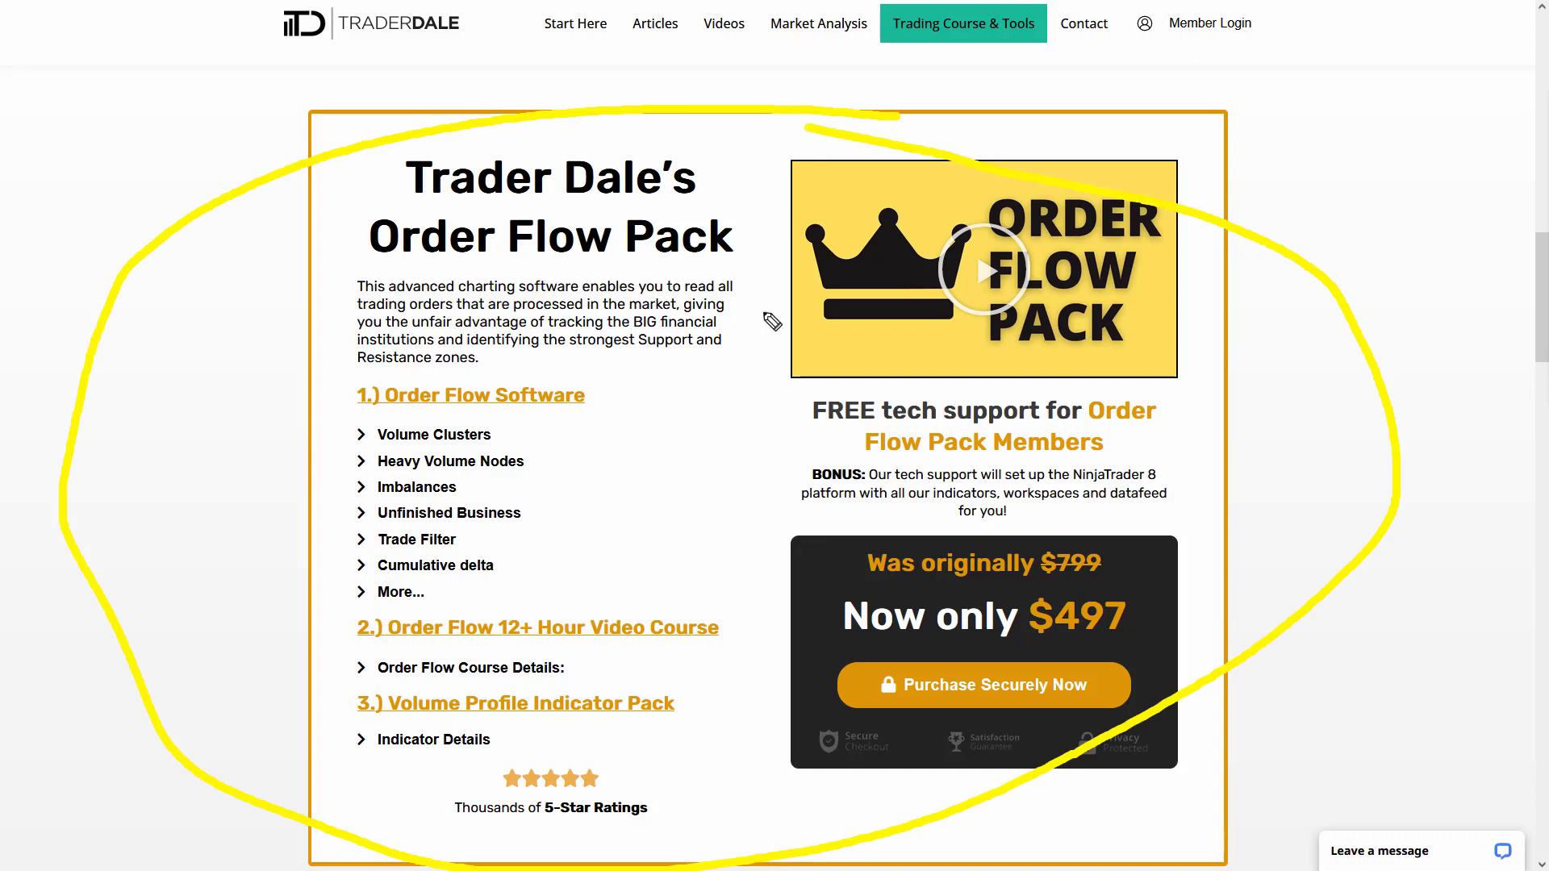
{"action": "left_click_drag", "start_coordinate": [350, 413], "coordinate": [672, 409]}
{"action": "left_click_drag", "start_coordinate": [343, 646], "coordinate": [762, 636]}
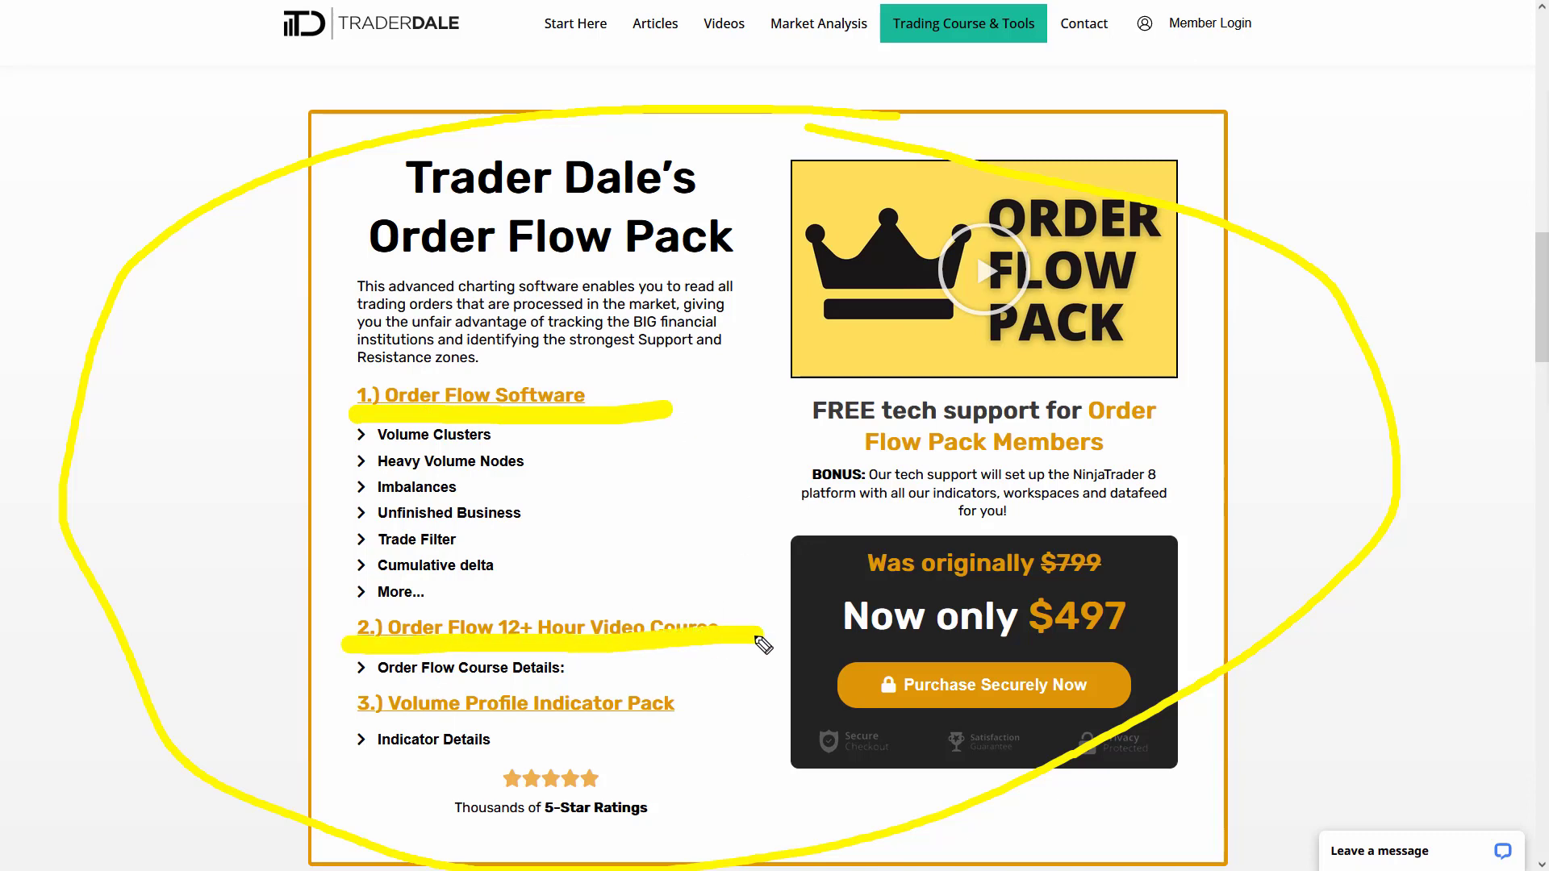
{"action": "left_click_drag", "start_coordinate": [361, 726], "coordinate": [746, 728]}
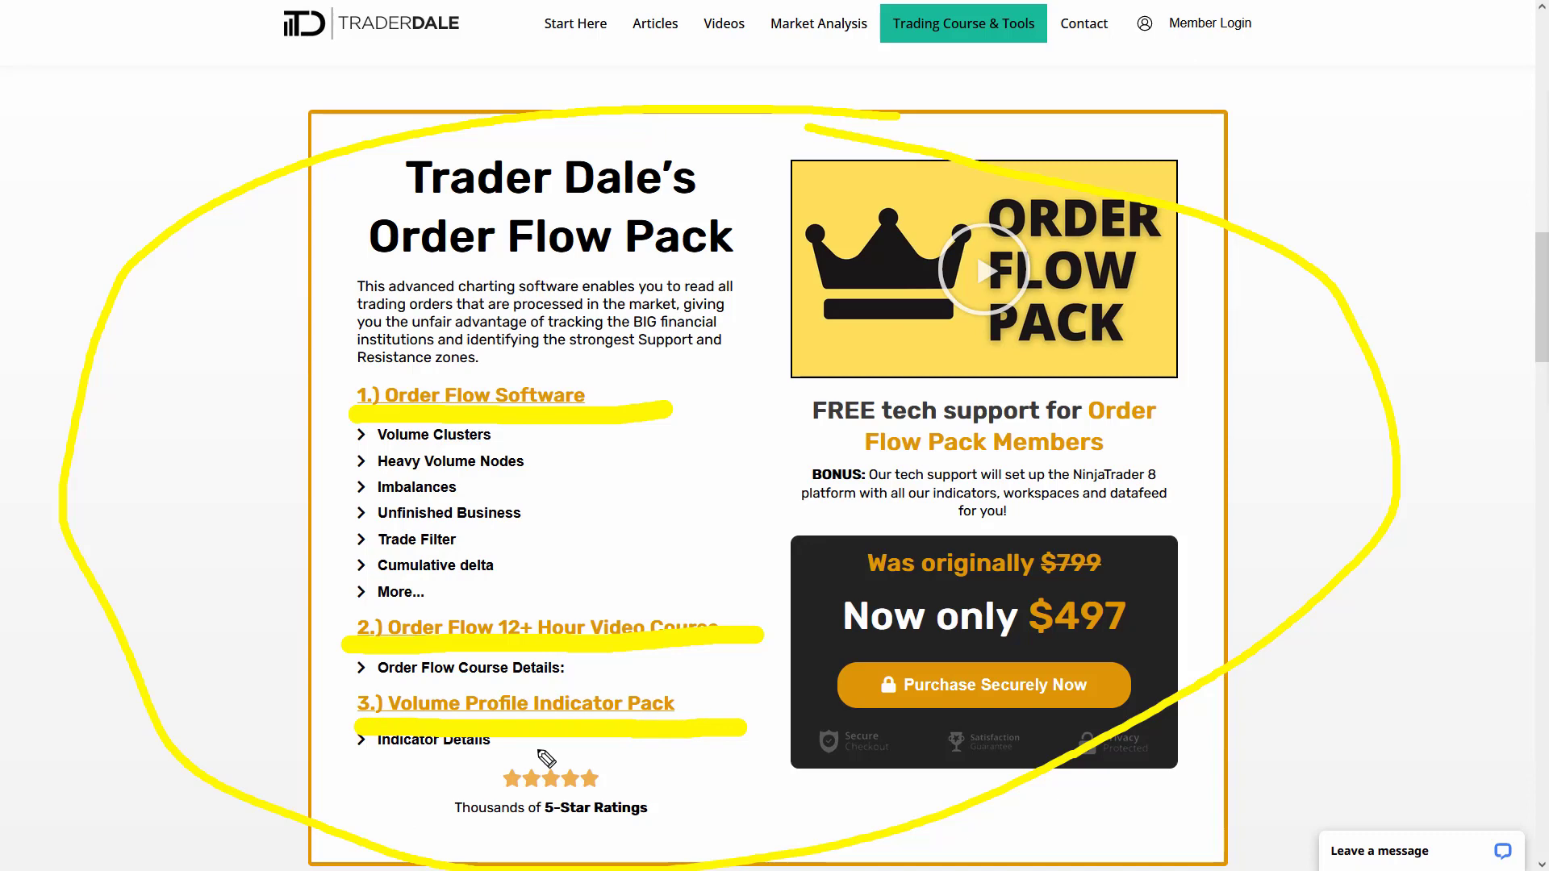
{"action": "key", "text": "Escape"}
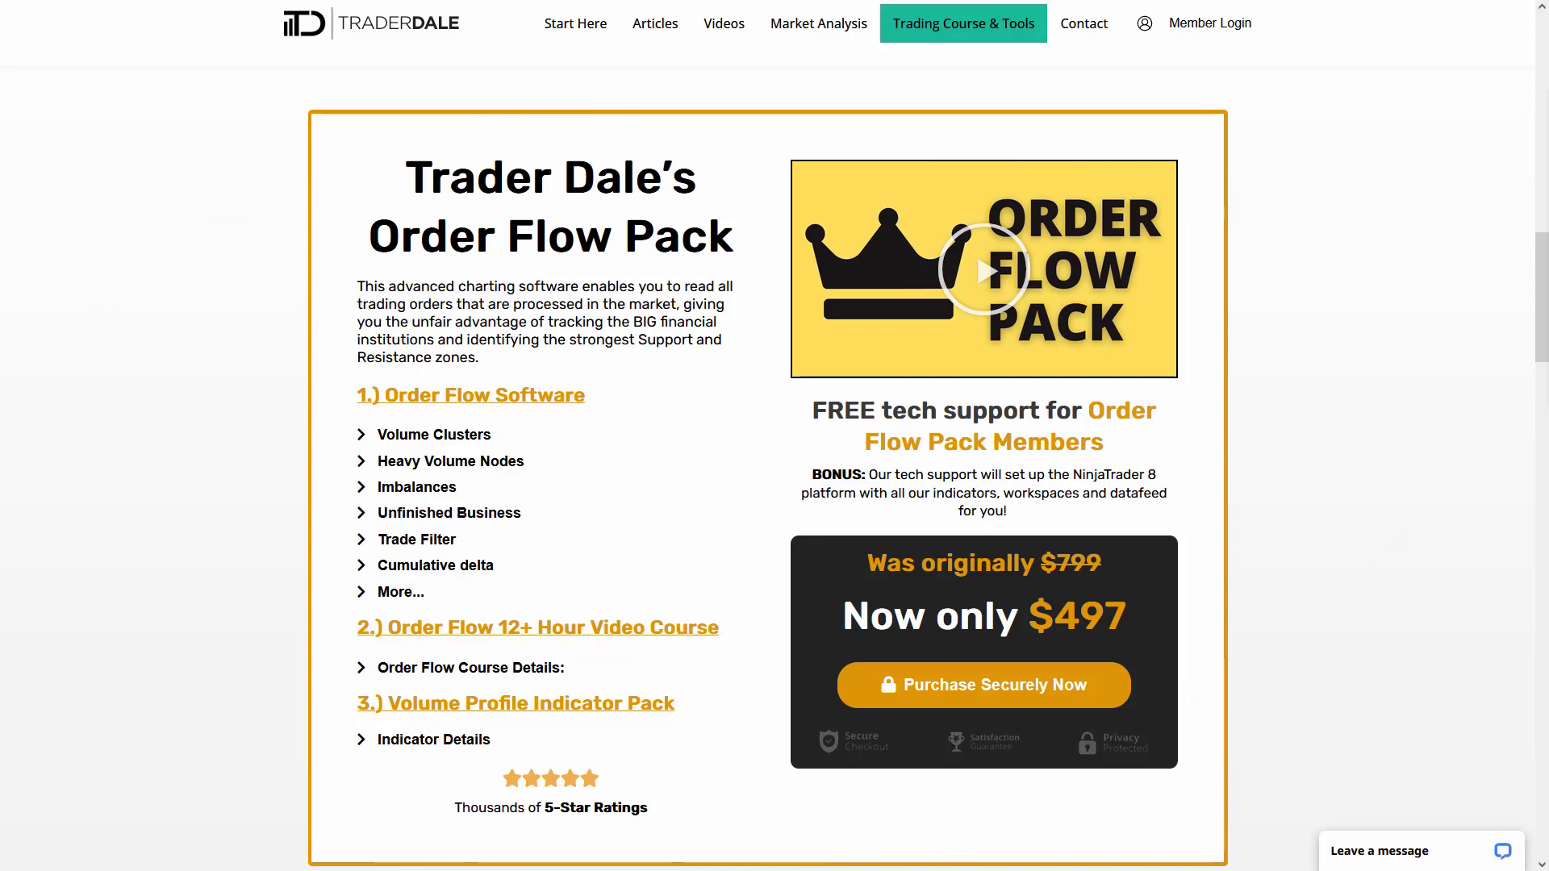